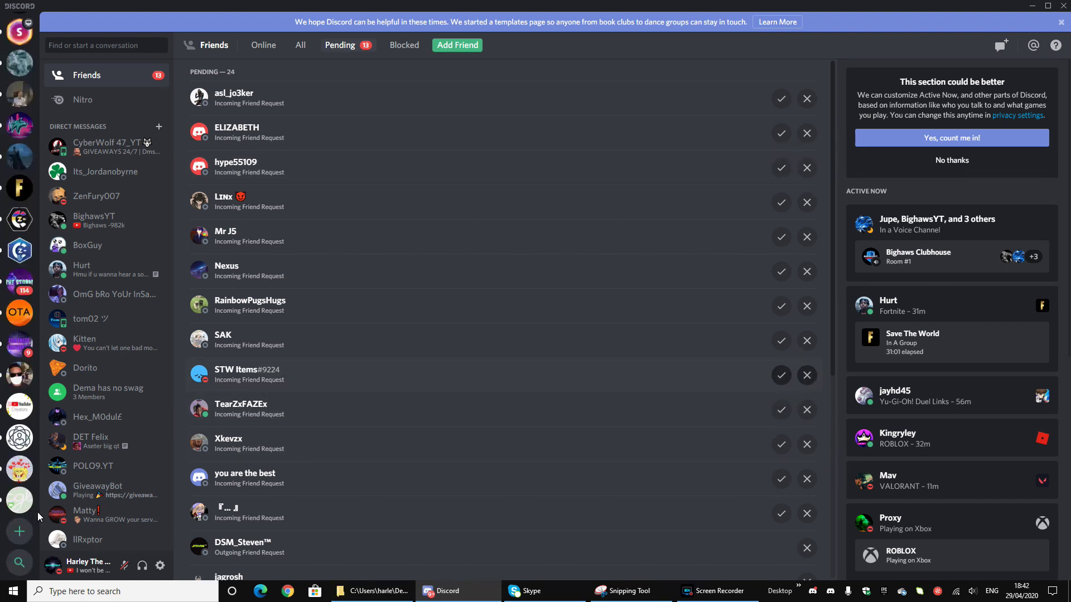
Create a new server named TUTORIAL SERVER
{"action": "left_click", "coordinate": [20, 531]}
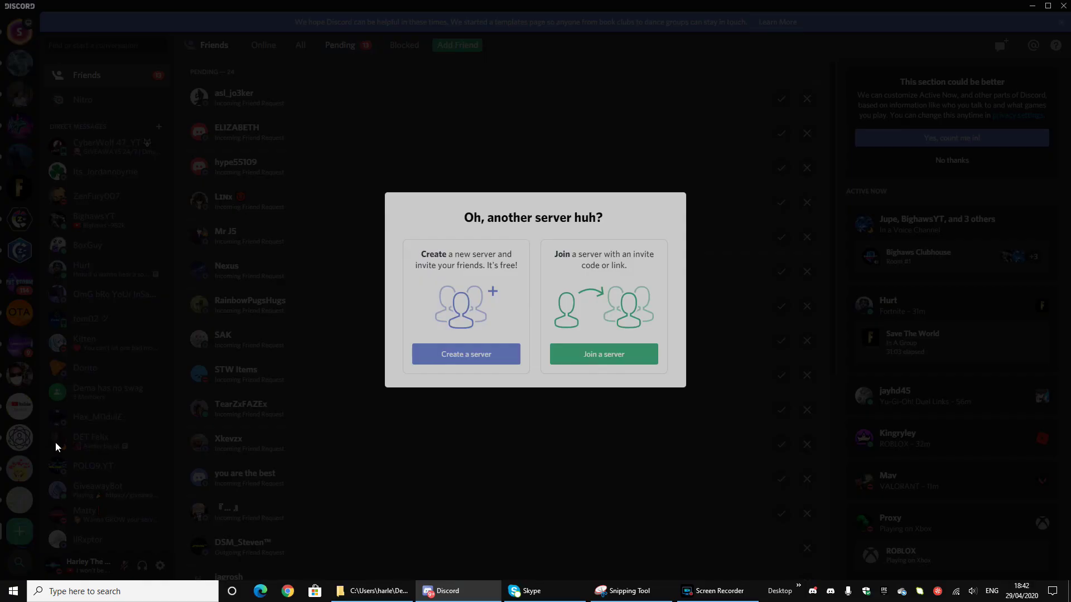
{"action": "left_click", "coordinate": [504, 353]}
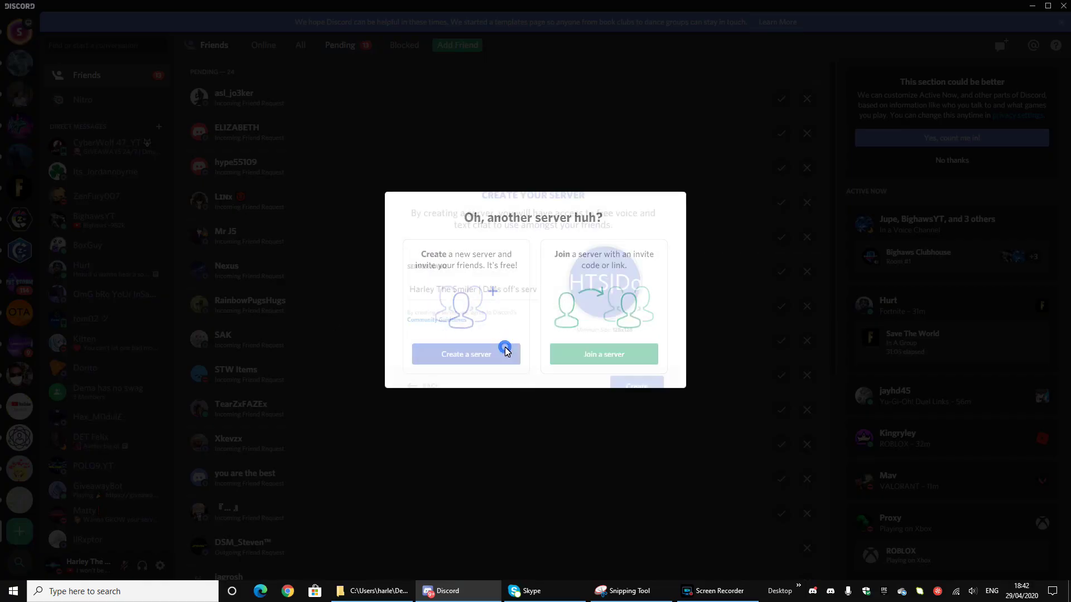
{"action": "left_click_drag", "start_coordinate": [533, 289], "coordinate": [370, 303]}
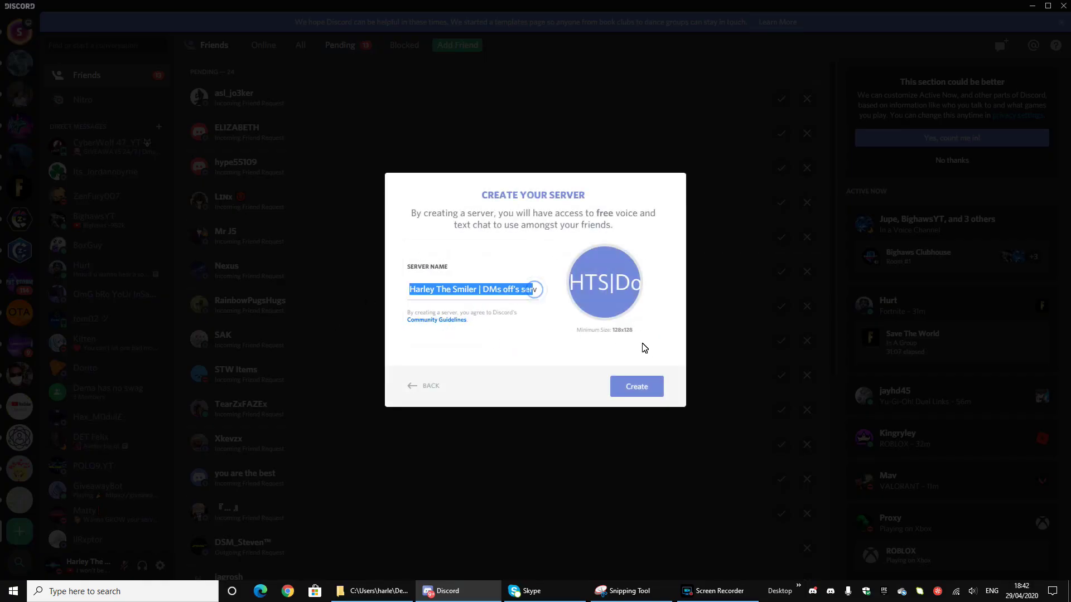
{"action": "type", "text": "V"}
{"action": "key", "text": "BackSpace"}
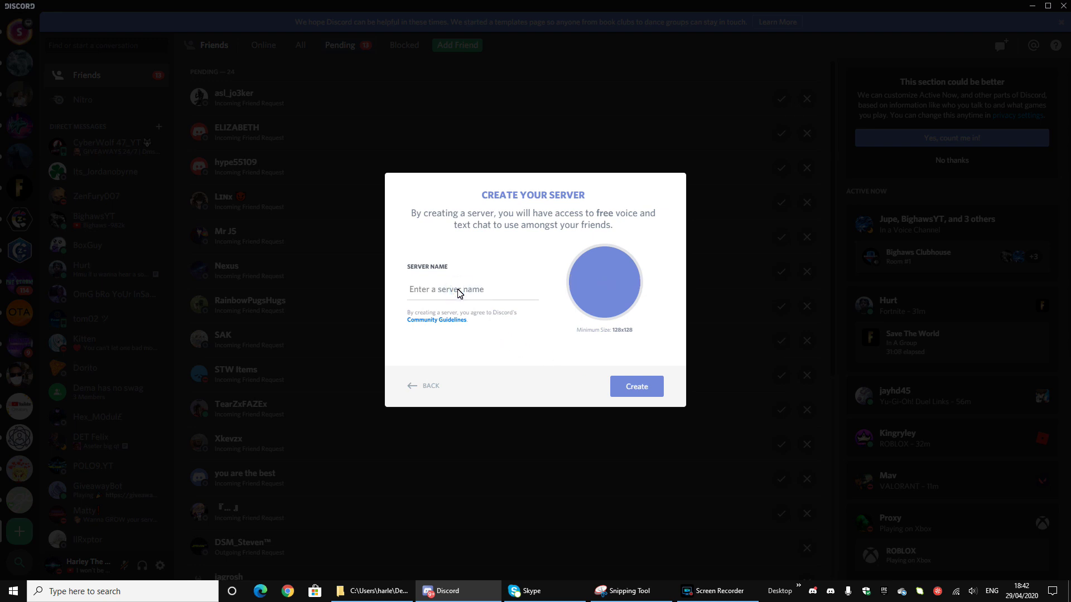
{"action": "type", "text": "TUTORIAL SERVER"}
{"action": "key", "text": "Return"}
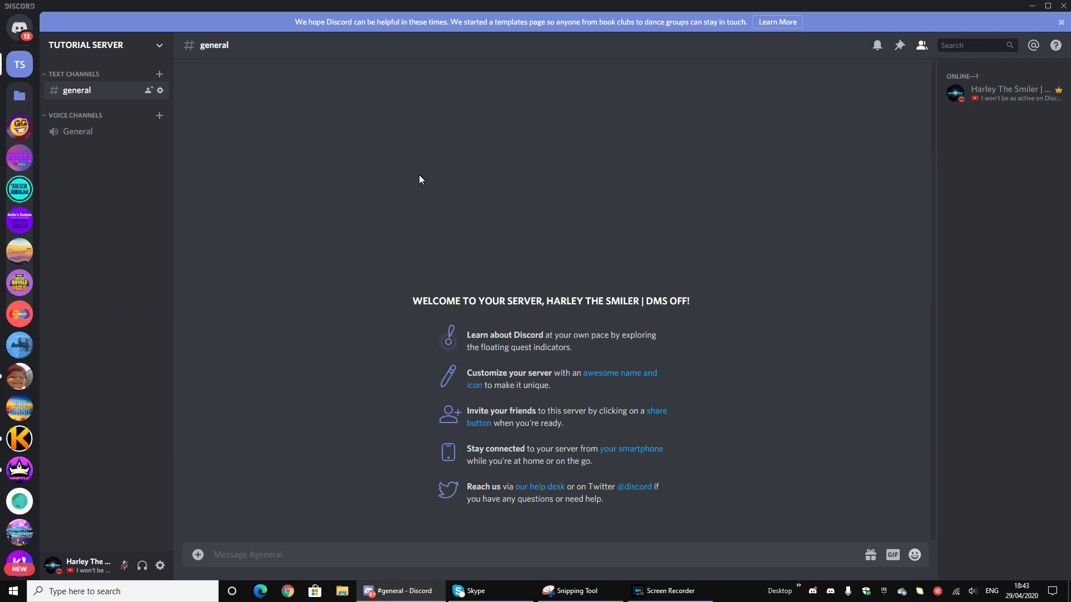
Create a role named OWNER in the server settings and display its members separately from online members
{"action": "left_click", "coordinate": [133, 57]}
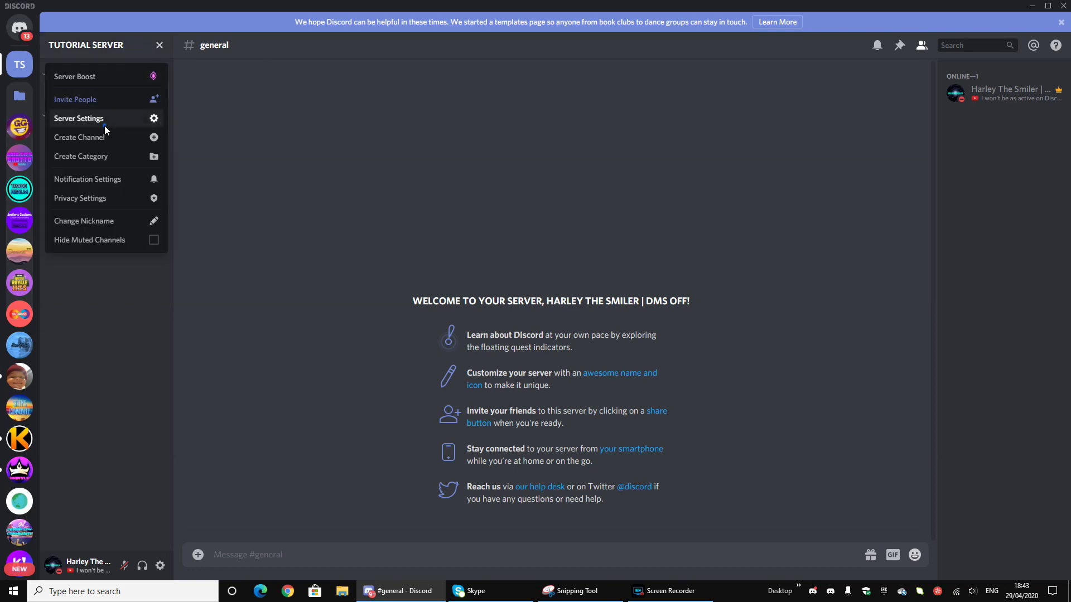
{"action": "left_click", "coordinate": [105, 117]}
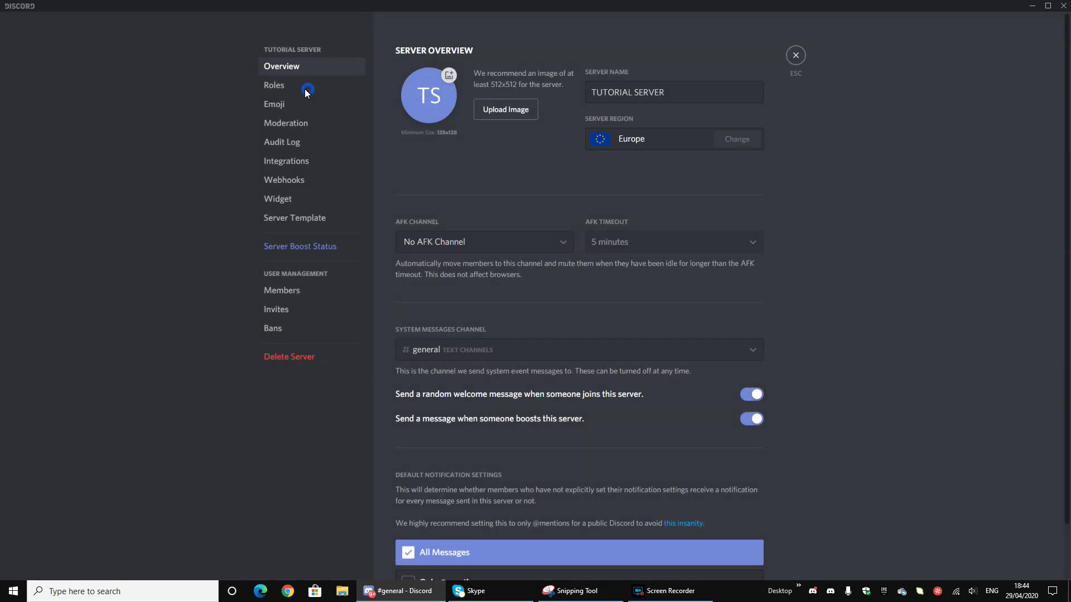
{"action": "left_click", "coordinate": [307, 87]}
{"action": "left_click", "coordinate": [484, 51]}
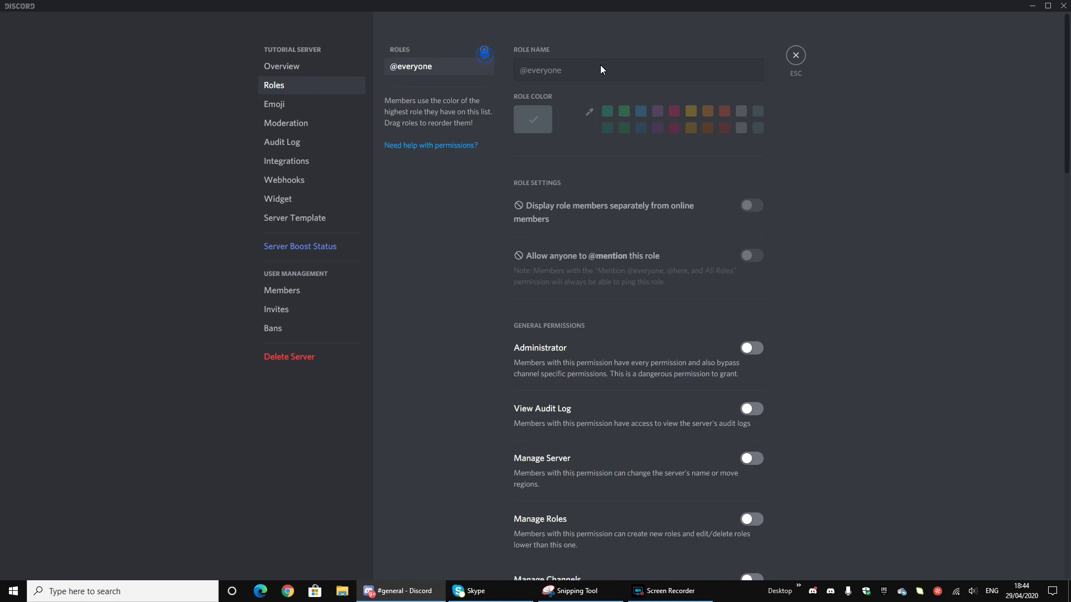
{"action": "key", "text": "BackSpace"}
{"action": "type", "text": "OWNER"}
{"action": "left_click", "coordinate": [744, 207]}
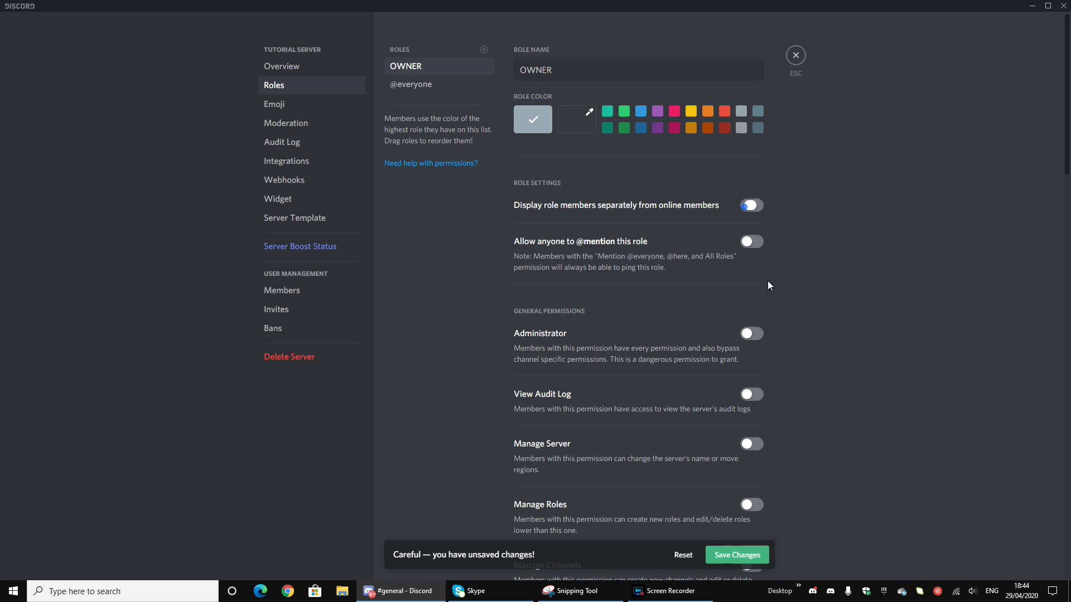
Grant the OWNER role the Administrator, View Audit Log, Manage Server, Manage Roles, Manage Channels, Kick Members and Ban Members permissions
{"action": "scroll", "coordinate": [764, 374], "scroll_direction": "down", "scroll_amount": 3}
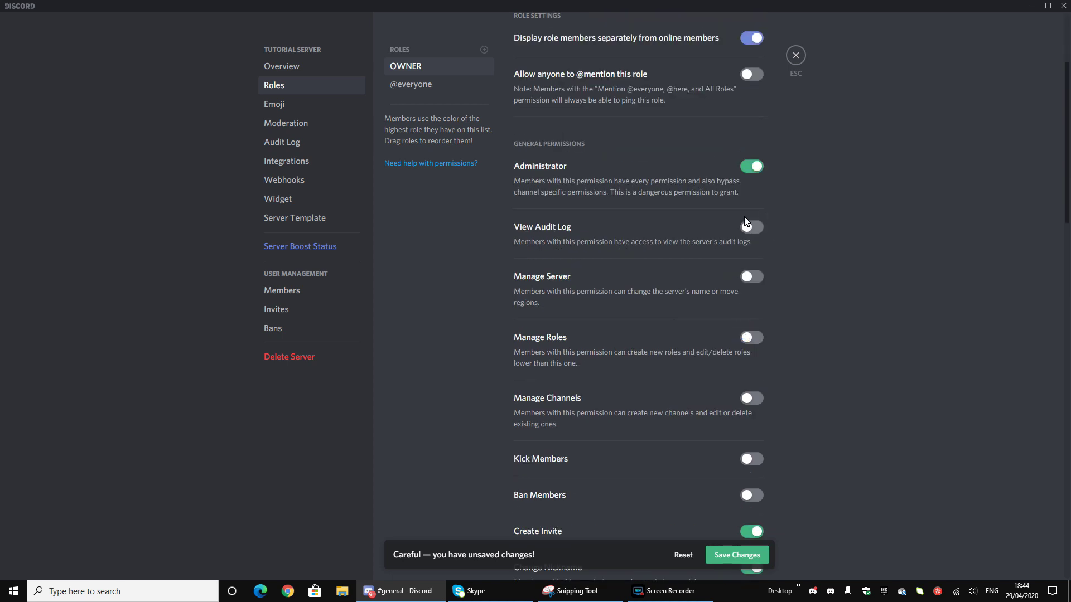
{"action": "left_click", "coordinate": [752, 276]}
{"action": "left_click", "coordinate": [751, 338]}
{"action": "left_click", "coordinate": [753, 398]}
{"action": "left_click", "coordinate": [756, 459]}
{"action": "left_click", "coordinate": [755, 496]}
Enable Manage Nicknames, Manage Emojis, Manage Webhooks, Send TTS Messages and Manage Messages for the OWNER role
{"action": "scroll", "coordinate": [752, 474], "scroll_direction": "down", "scroll_amount": 5}
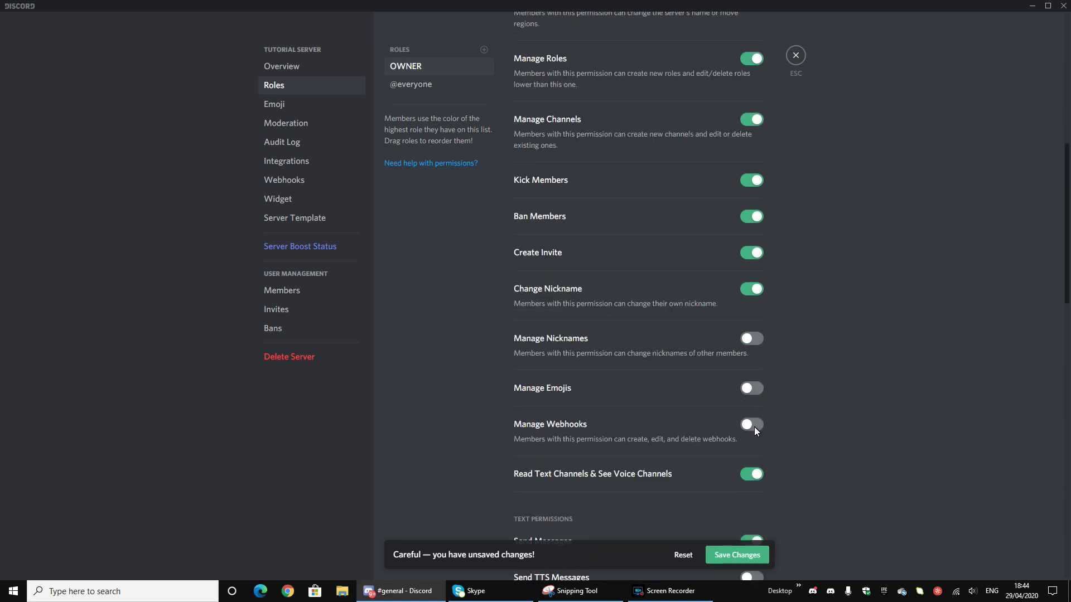
{"action": "left_click", "coordinate": [752, 340]}
{"action": "left_click", "coordinate": [755, 391]}
{"action": "scroll", "coordinate": [751, 442], "scroll_direction": "down", "scroll_amount": 2}
{"action": "left_click", "coordinate": [752, 430]}
{"action": "left_click", "coordinate": [755, 467]}
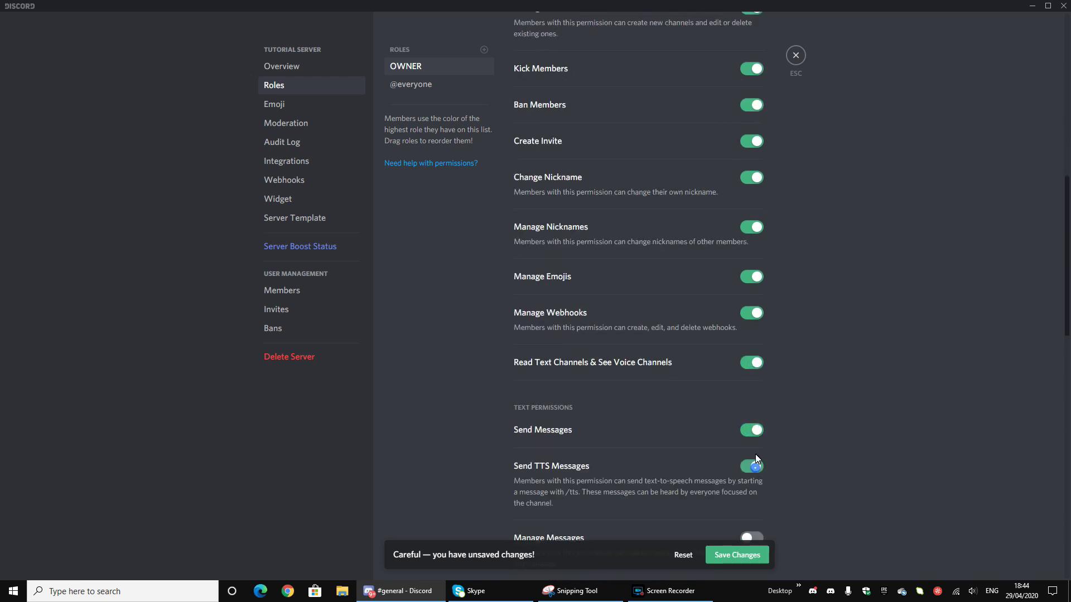
{"action": "scroll", "coordinate": [753, 446], "scroll_direction": "down", "scroll_amount": 2}
{"action": "left_click", "coordinate": [752, 427]}
Enable the remaining switched-off voice permissions for the OWNER role
{"action": "scroll", "coordinate": [753, 426], "scroll_direction": "down", "scroll_amount": 4}
{"action": "scroll", "coordinate": [754, 426], "scroll_direction": "down", "scroll_amount": 9}
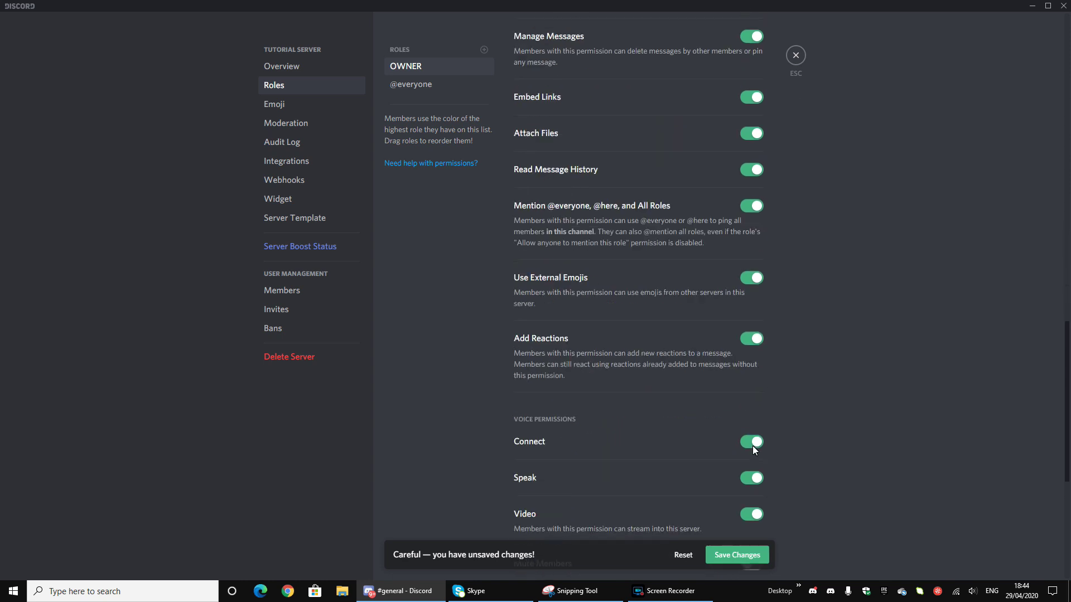
{"action": "left_click", "coordinate": [758, 234]}
{"action": "left_click", "coordinate": [755, 270]}
{"action": "left_click", "coordinate": [753, 306]}
{"action": "left_click", "coordinate": [751, 439]}
Give the OWNER role a custom blue color and save the role changes
{"action": "scroll", "coordinate": [689, 397], "scroll_direction": "up", "scroll_amount": 20}
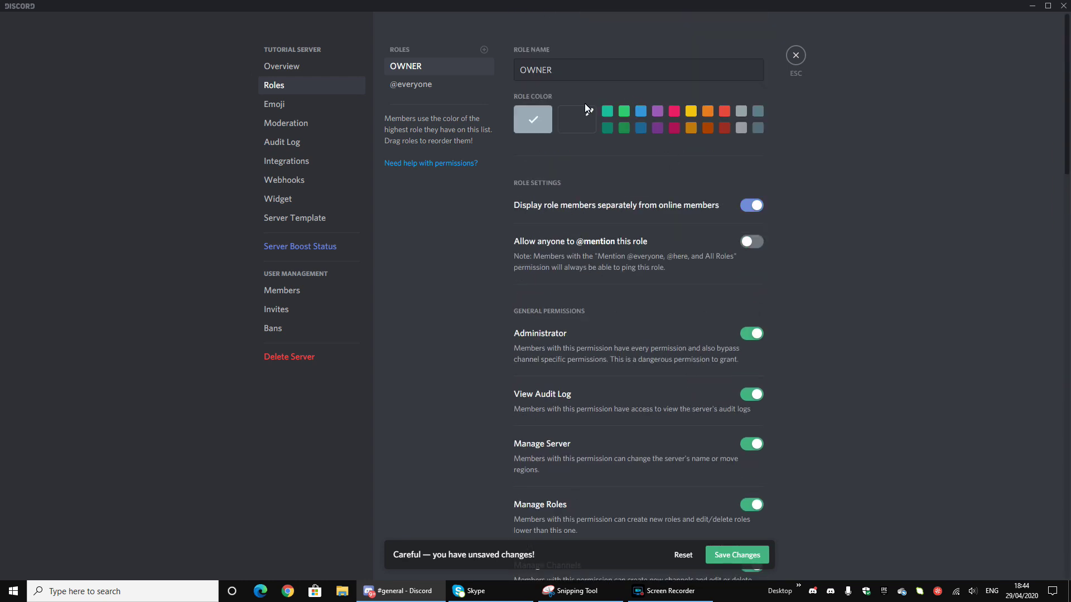
{"action": "left_click", "coordinate": [577, 119]}
{"action": "left_click", "coordinate": [606, 234]}
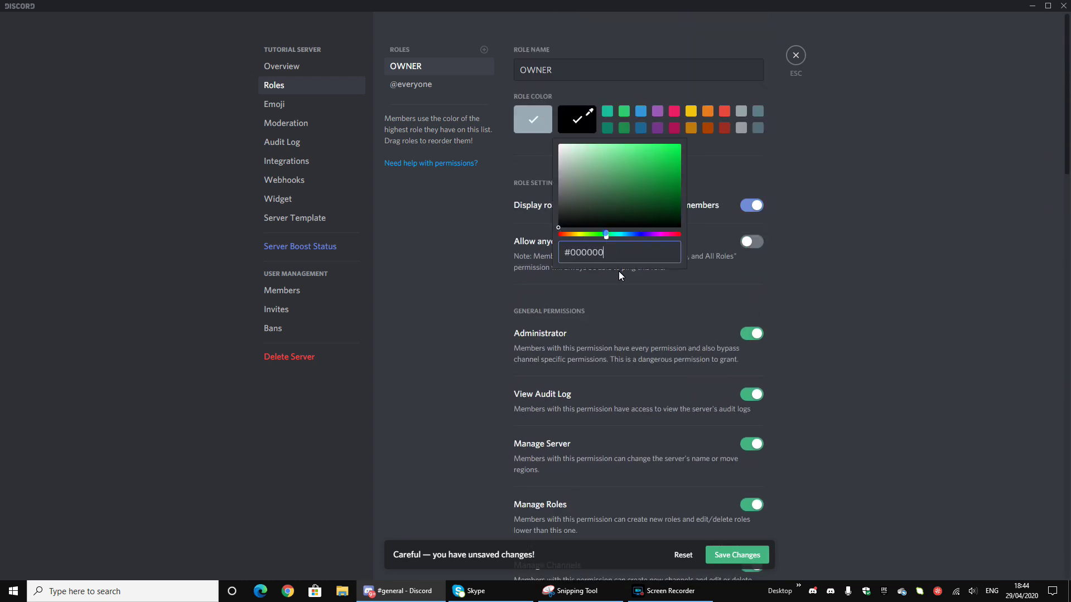
{"action": "left_click", "coordinate": [739, 555]}
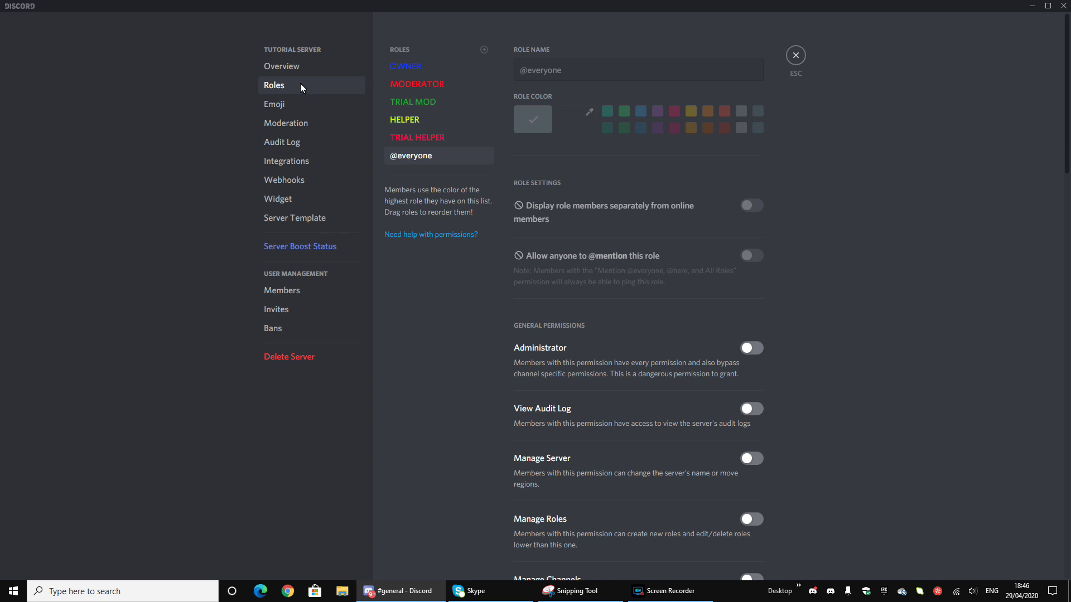
{"action": "left_click", "coordinate": [393, 64]}
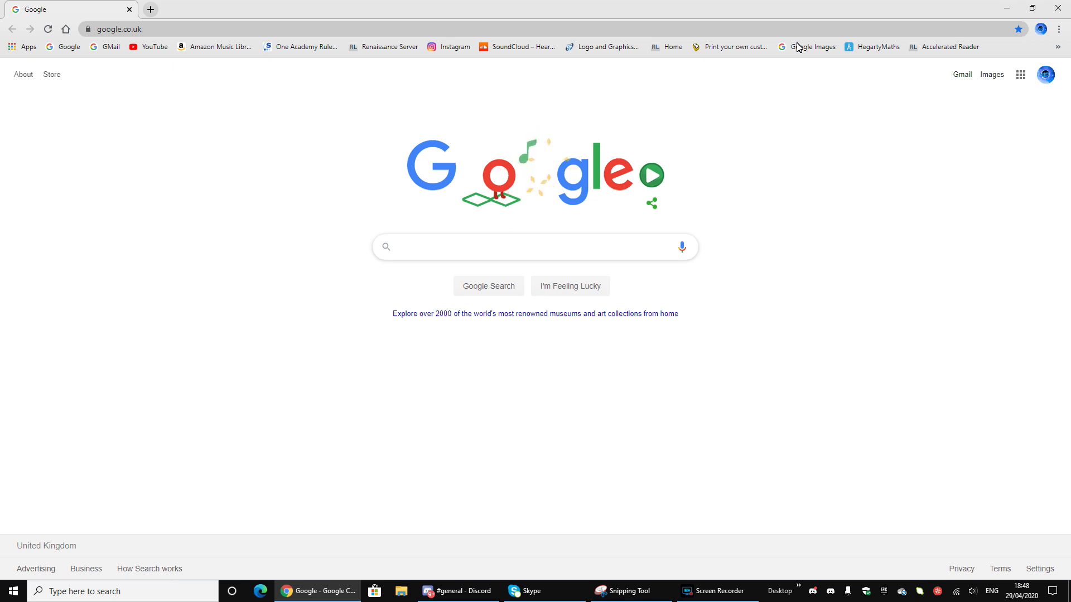
In Chrome, go to mee6.xyz and start adding the MEE6 bot to Discord
{"action": "left_click", "coordinate": [246, 28]}
{"action": "key", "text": "BackSpace"}
{"action": "type", "text": "MEE6.XYZ"}
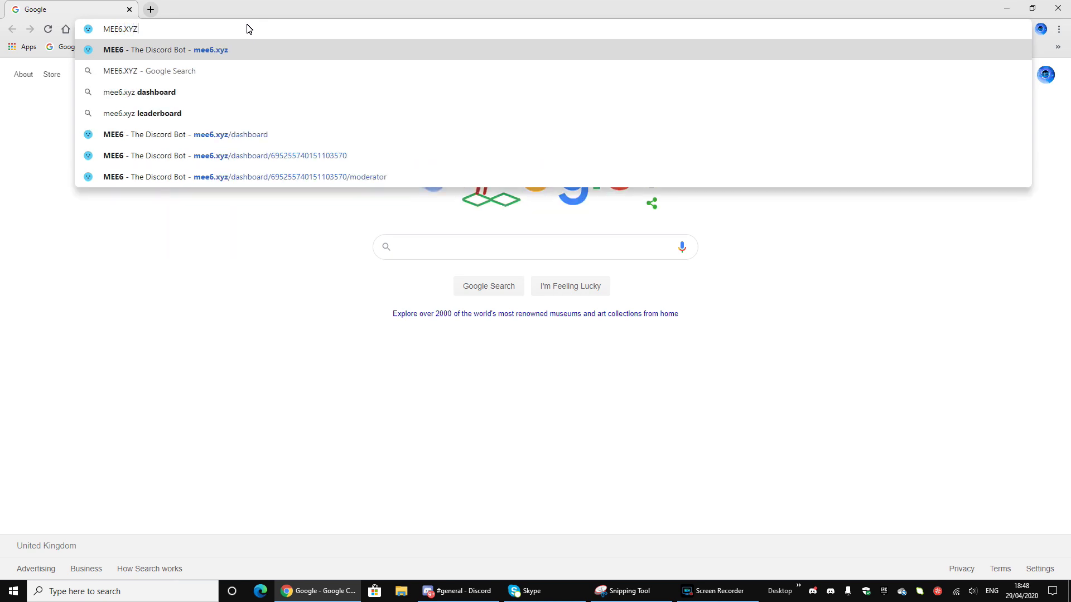
{"action": "key", "text": "Return"}
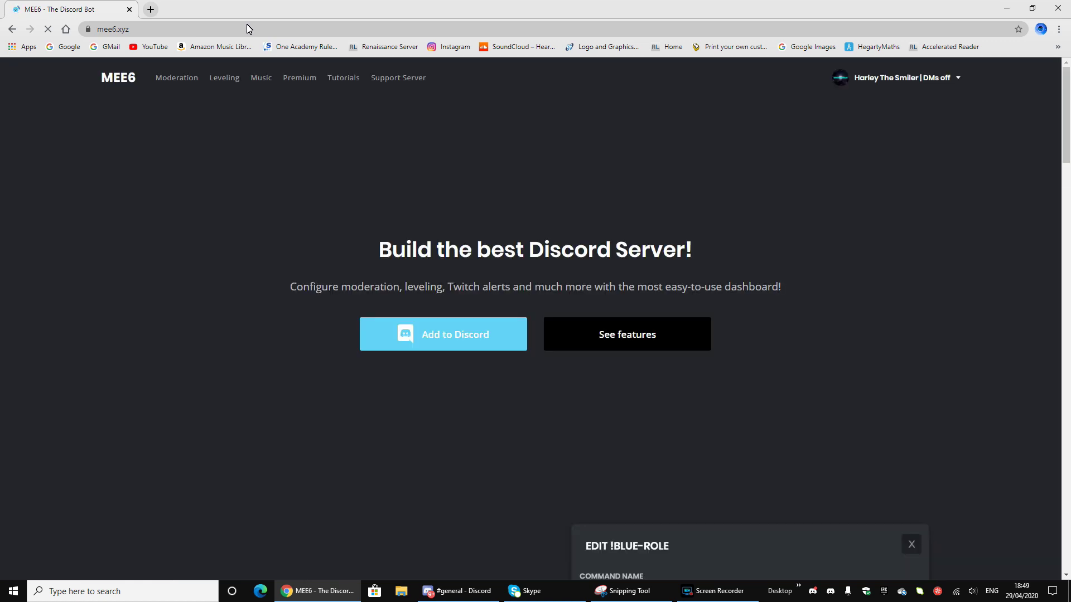
{"action": "left_click", "coordinate": [434, 337]}
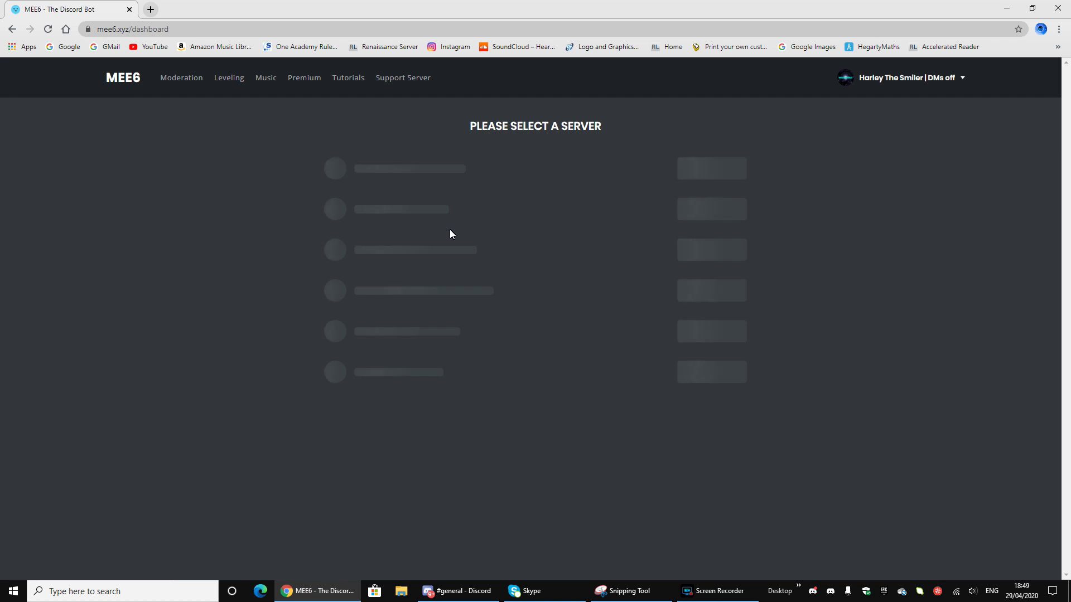
Set up MEE6 for TUTORIAL SERVER and authorize it with all requested permissions
{"action": "scroll", "coordinate": [451, 233], "scroll_direction": "down", "scroll_amount": 6}
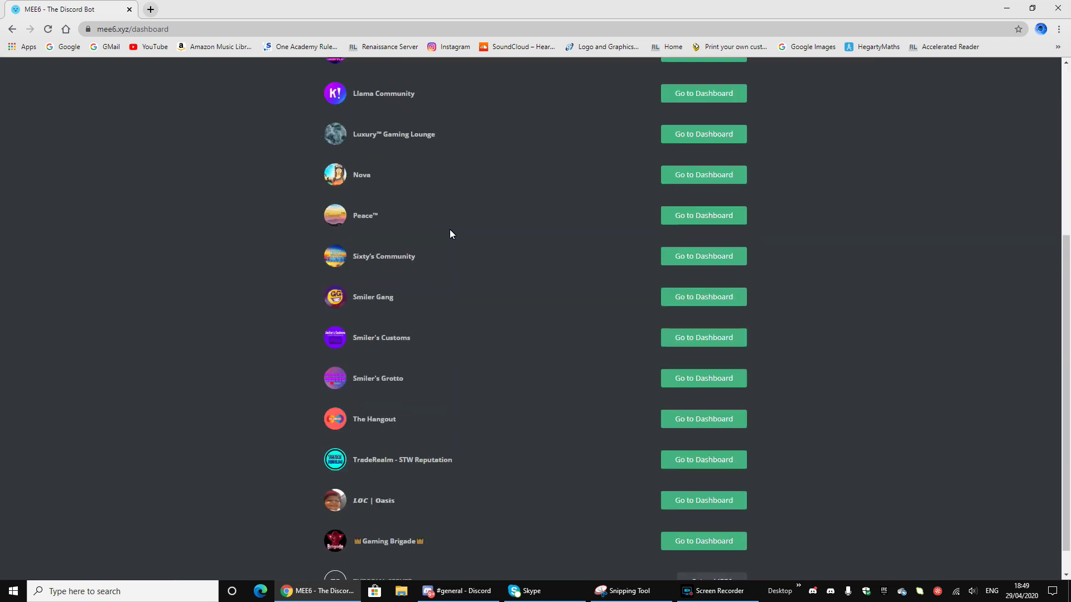
{"action": "left_click", "coordinate": [720, 545]}
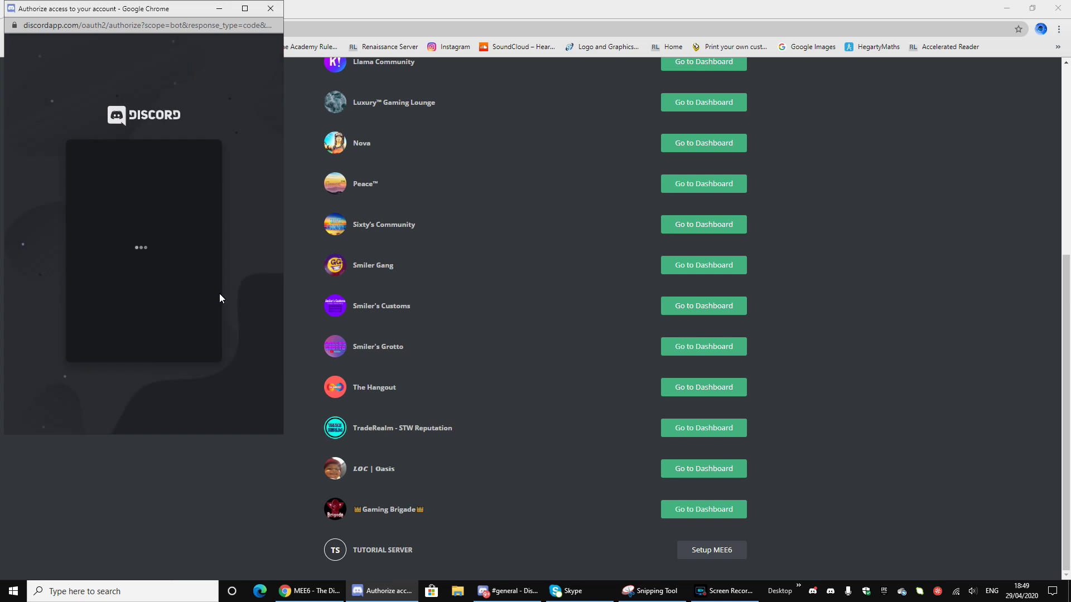
{"action": "left_click", "coordinate": [223, 355]}
{"action": "scroll", "coordinate": [190, 375], "scroll_direction": "down", "scroll_amount": 10}
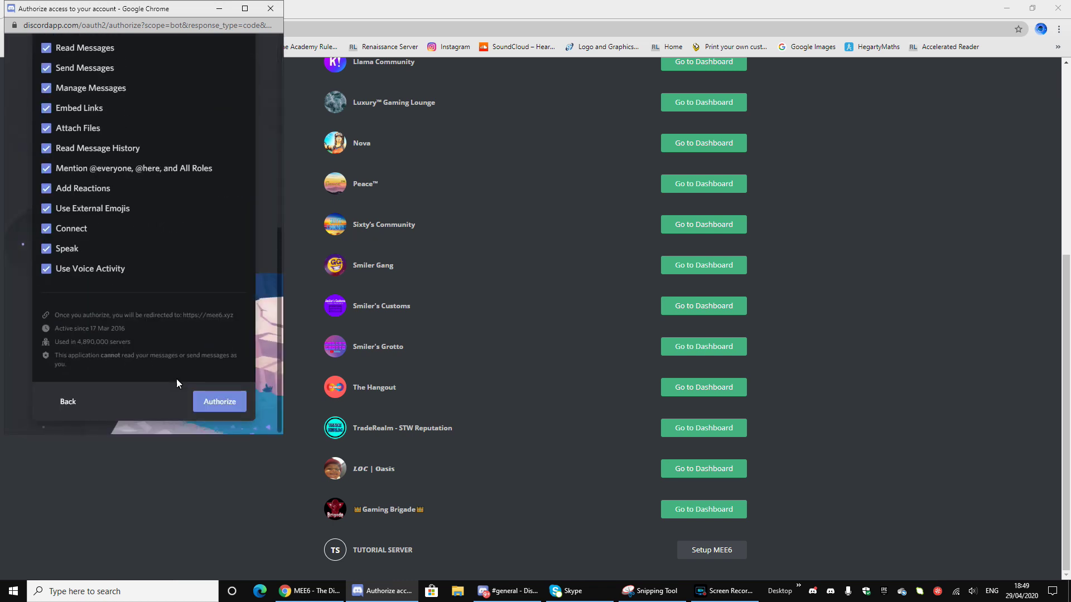
{"action": "left_click", "coordinate": [209, 403]}
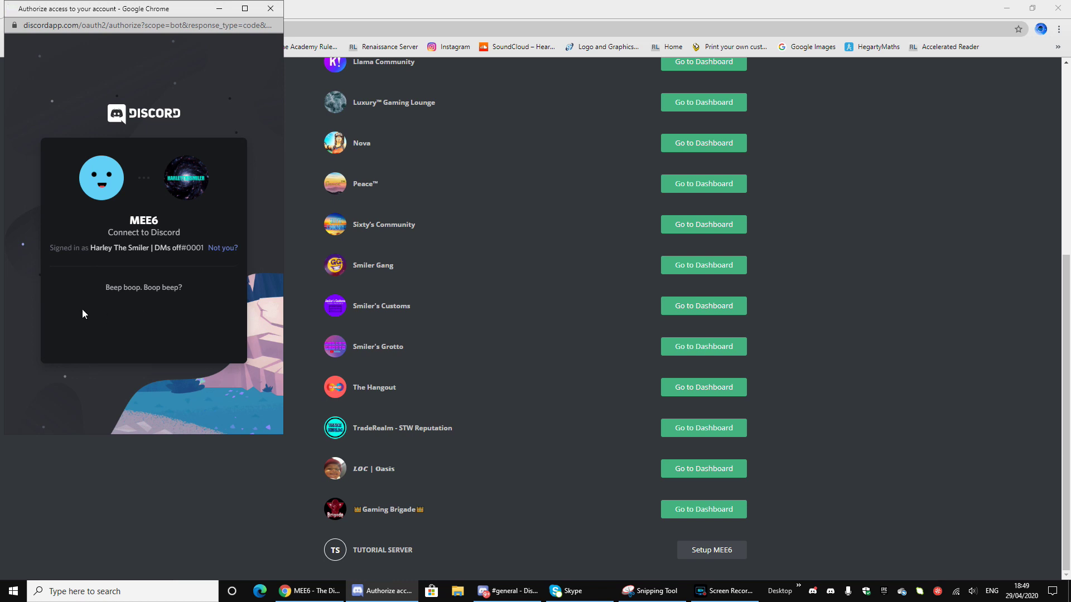
Complete the human verification by selecting all images with a bus
{"action": "left_click", "coordinate": [76, 324]}
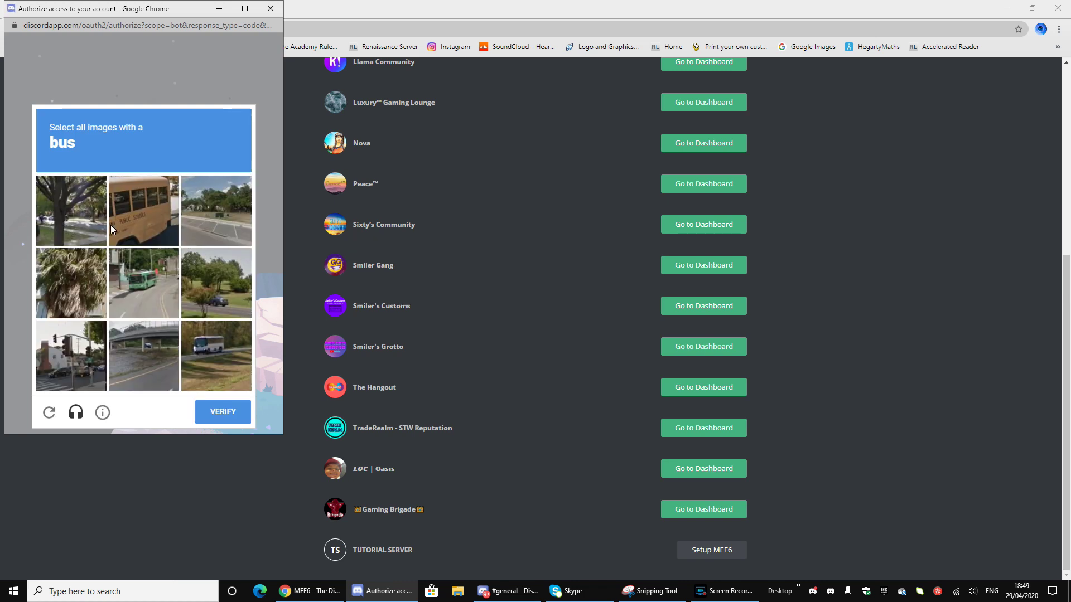
{"action": "left_click", "coordinate": [133, 225]}
{"action": "left_click", "coordinate": [210, 355]}
{"action": "left_click", "coordinate": [162, 310]}
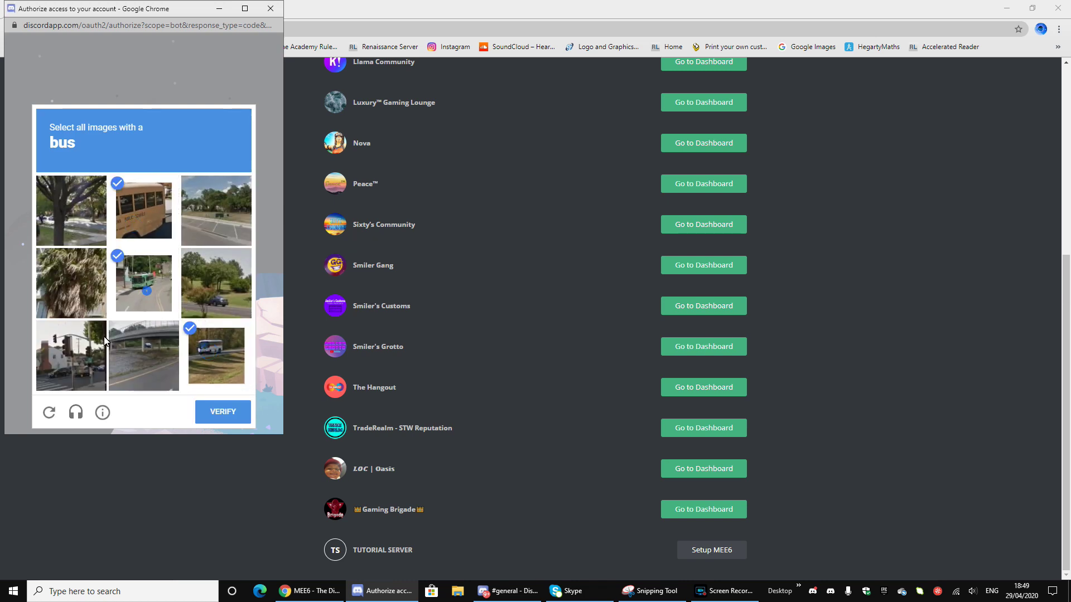
{"action": "left_click", "coordinate": [216, 413]}
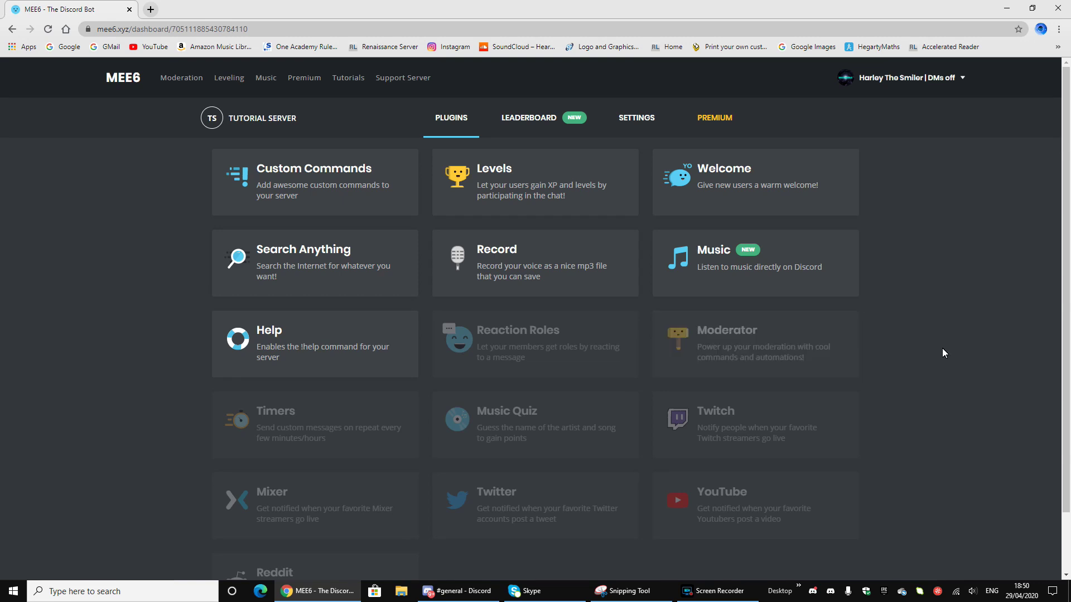
Enable the Moderator plugin for TUTORIAL SERVER
{"action": "left_click", "coordinate": [757, 342]}
{"action": "left_click", "coordinate": [681, 340]}
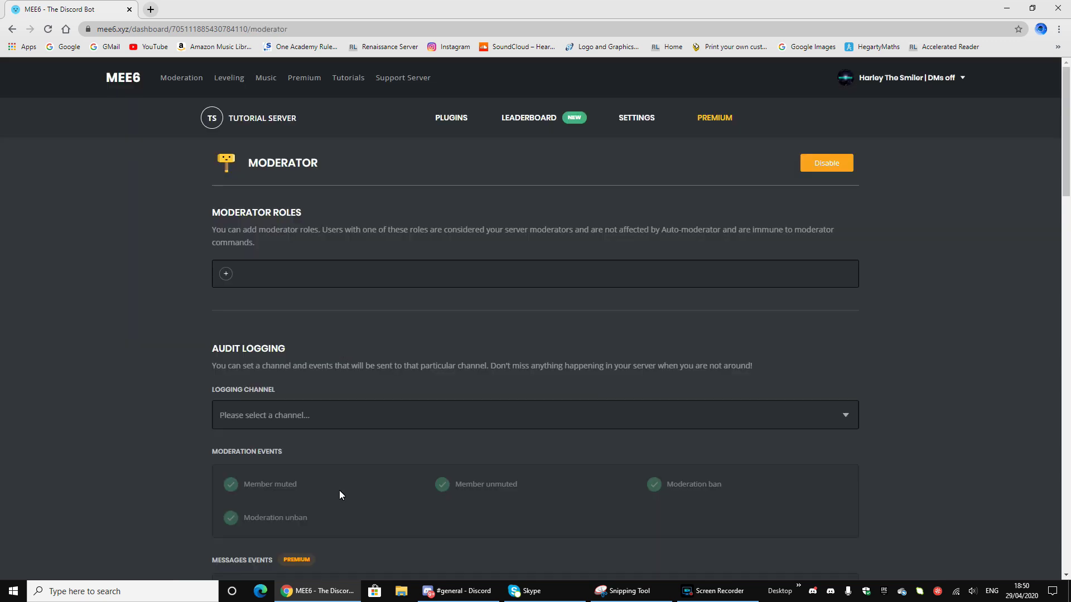
Check in Discord's general channel whether MEE6 has joined the server, and return to the MEE6 dashboard in Chrome
{"action": "left_click", "coordinate": [458, 591]}
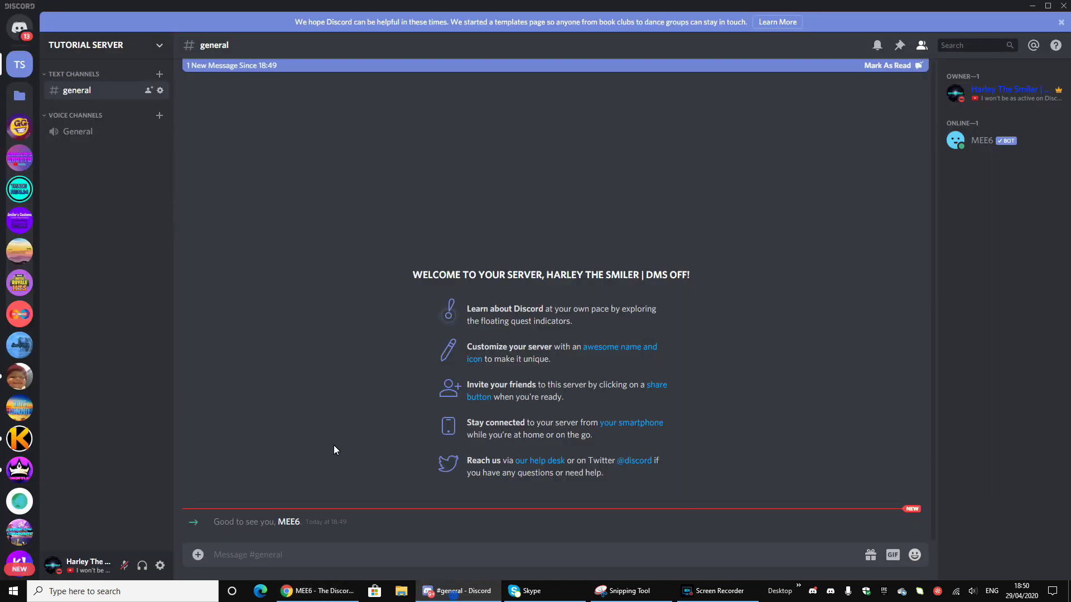
{"action": "left_click", "coordinate": [289, 522]}
{"action": "left_click", "coordinate": [193, 283]}
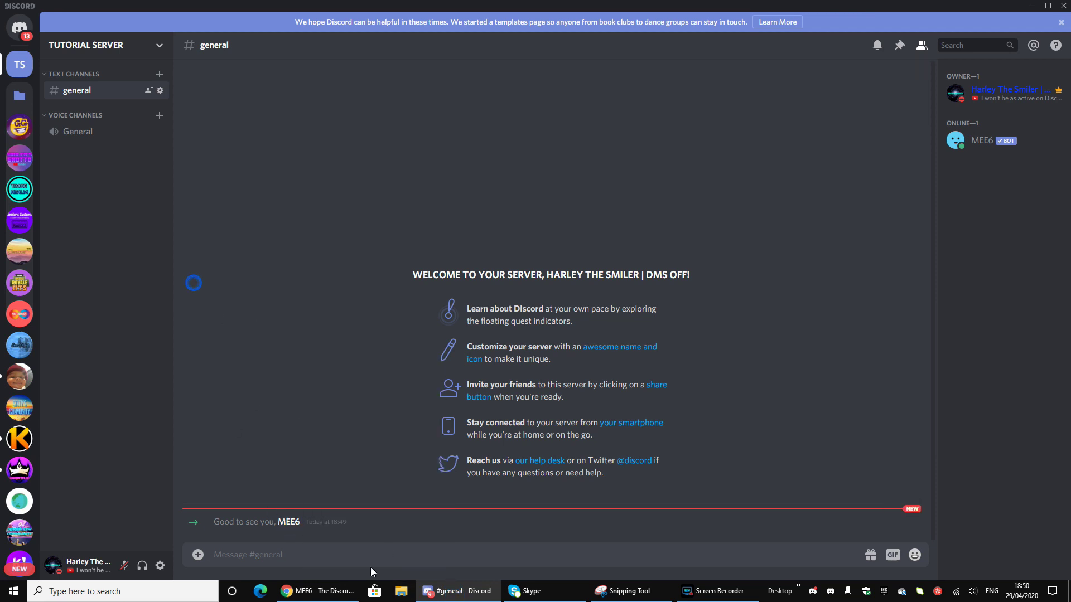
{"action": "left_click", "coordinate": [318, 591]}
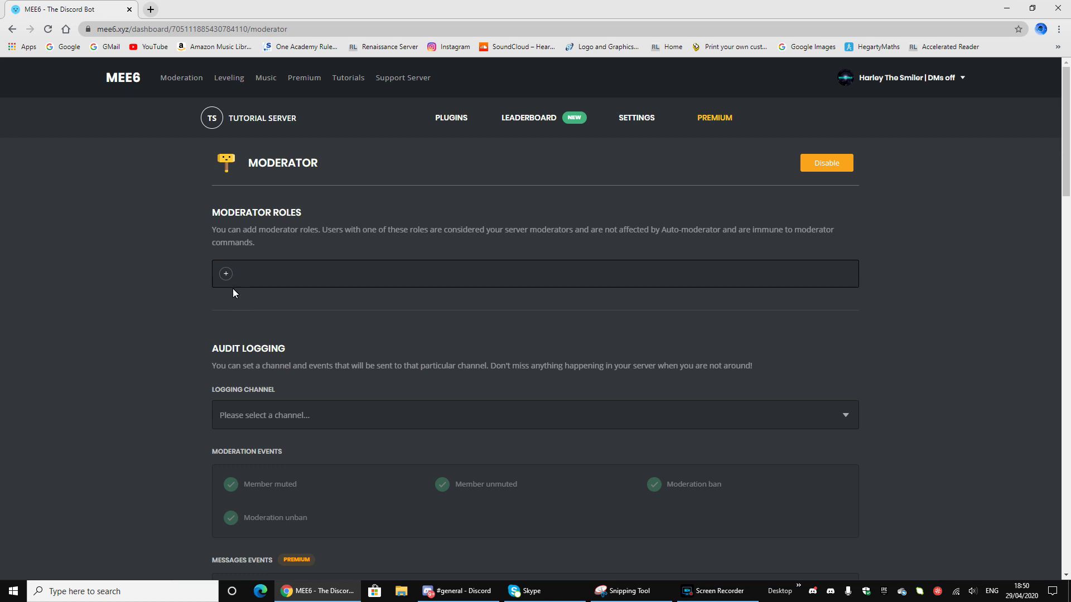
Add TRIAL HELPER, HELPER, TRIAL MOD and MODERATOR as moderator roles and save the changes
{"action": "left_click", "coordinate": [226, 274]}
{"action": "scroll", "coordinate": [224, 394], "scroll_direction": "down", "scroll_amount": 2}
{"action": "left_click", "coordinate": [214, 315]}
{"action": "left_click", "coordinate": [295, 162]}
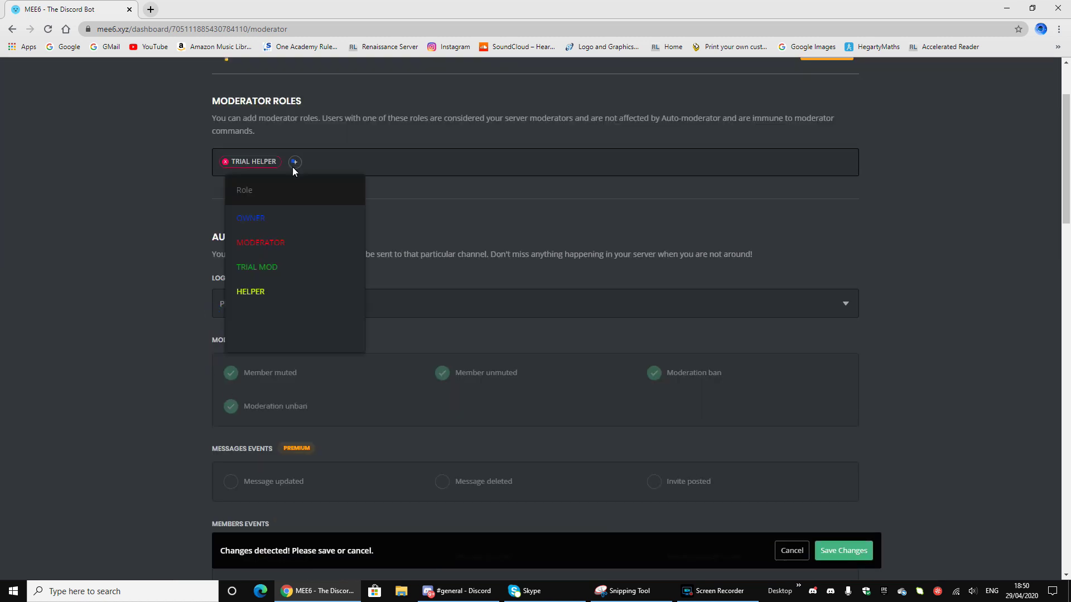
{"action": "left_click", "coordinate": [299, 291]}
{"action": "left_click", "coordinate": [345, 162]}
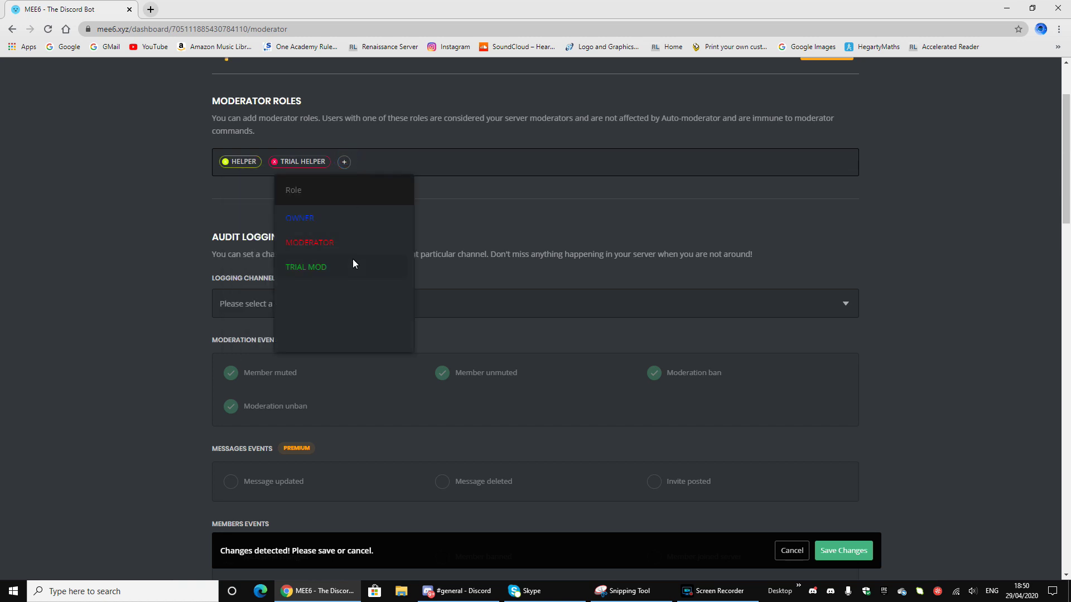
{"action": "left_click", "coordinate": [353, 262]}
{"action": "left_click", "coordinate": [408, 162]}
{"action": "left_click", "coordinate": [399, 245]}
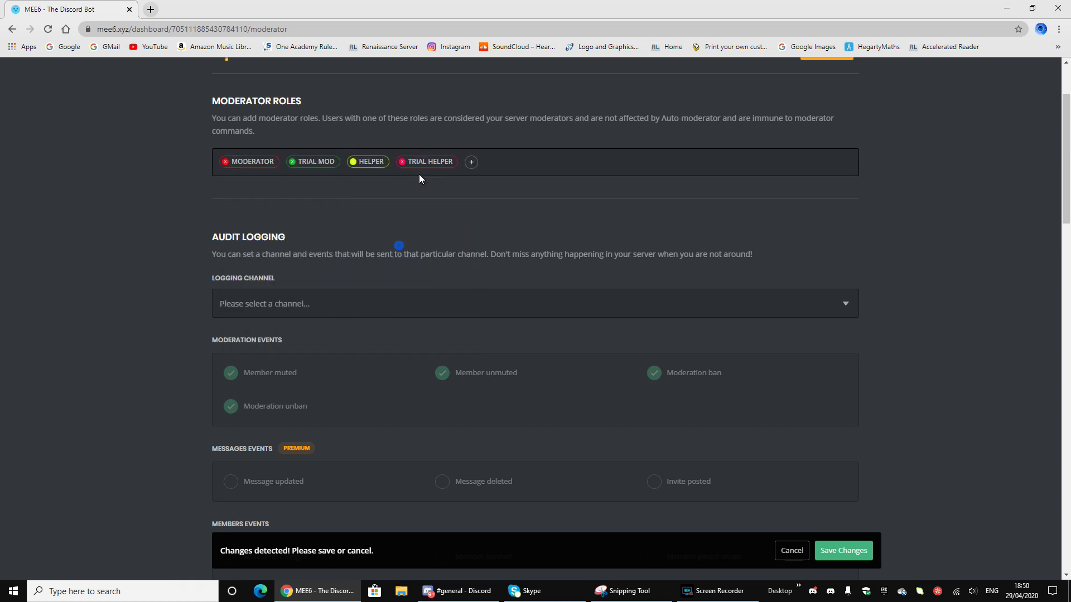
{"action": "left_click", "coordinate": [471, 162]}
{"action": "left_click", "coordinate": [635, 220]}
{"action": "left_click", "coordinate": [852, 557]}
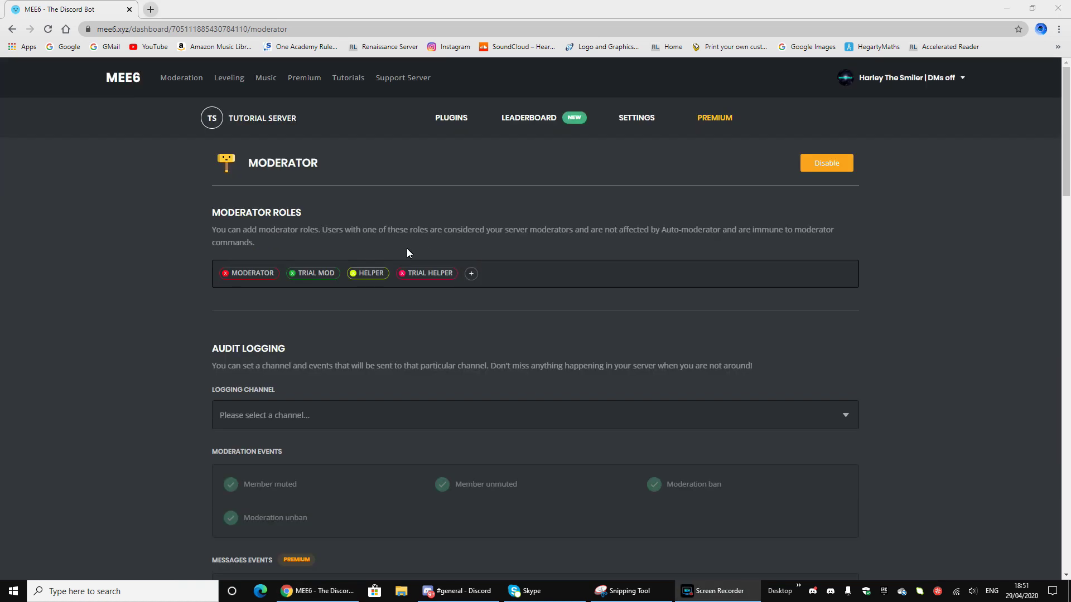
Reload the Moderator plugin page and set the audit logging channel to logs
{"action": "left_click", "coordinate": [346, 411]}
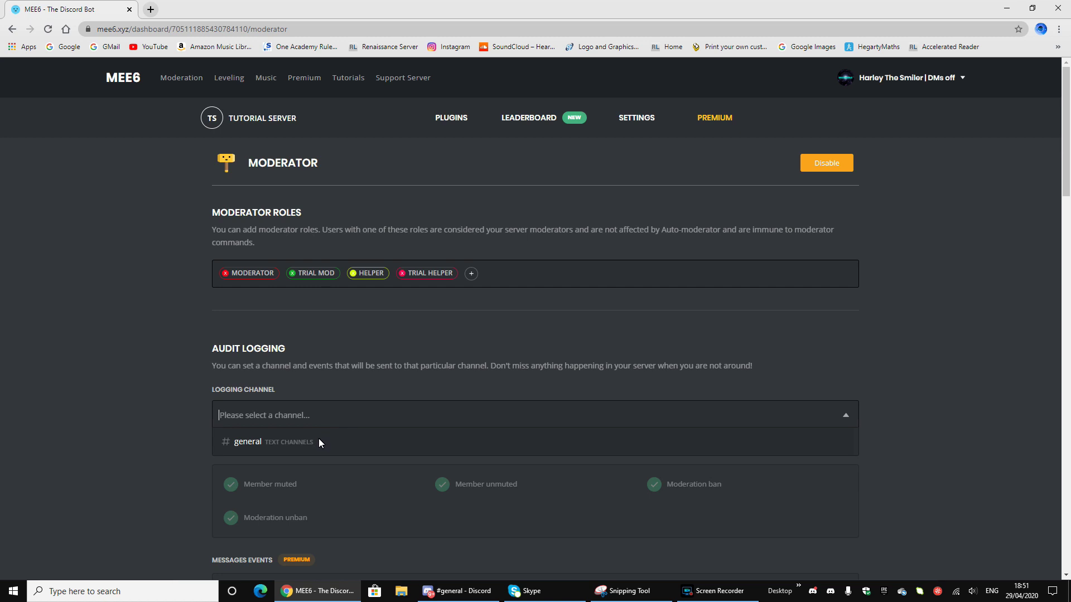
{"action": "left_click", "coordinate": [324, 365]}
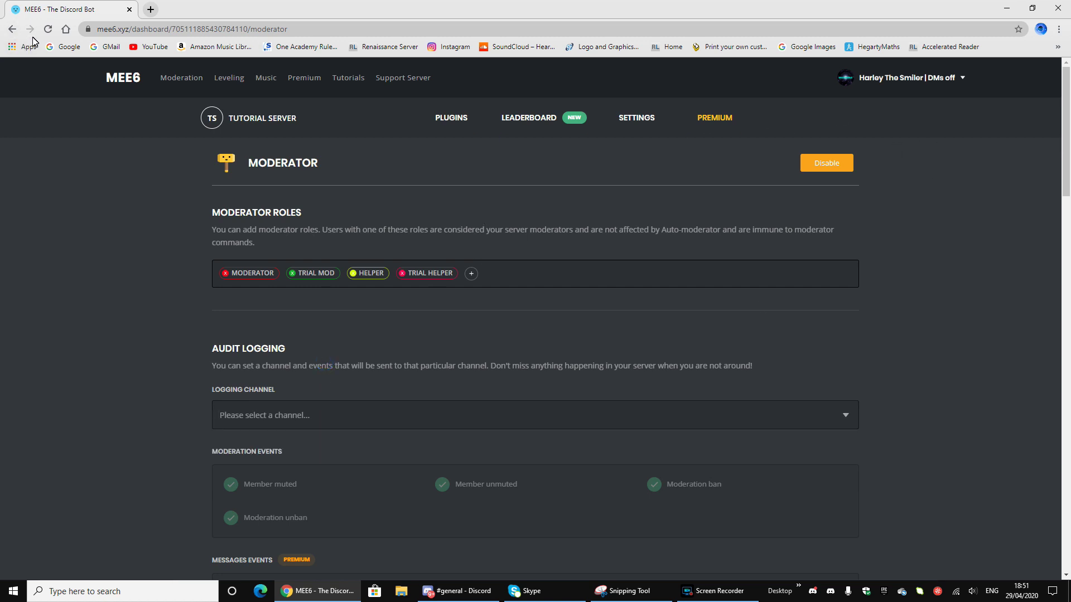
{"action": "left_click", "coordinate": [48, 29]}
{"action": "left_click", "coordinate": [406, 416]}
{"action": "left_click", "coordinate": [296, 469]}
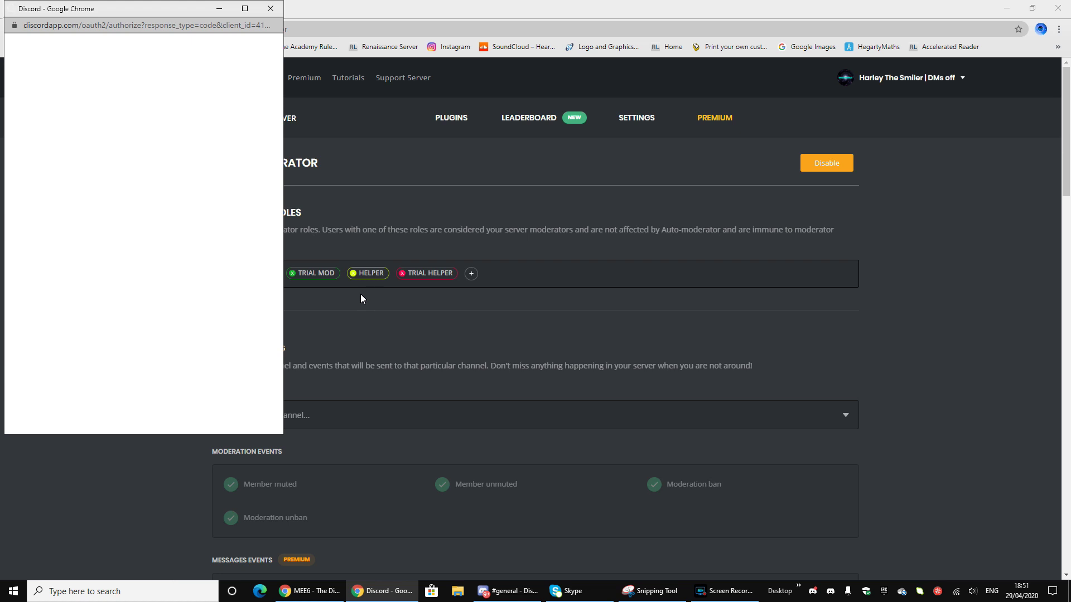
{"action": "left_click", "coordinate": [223, 409]}
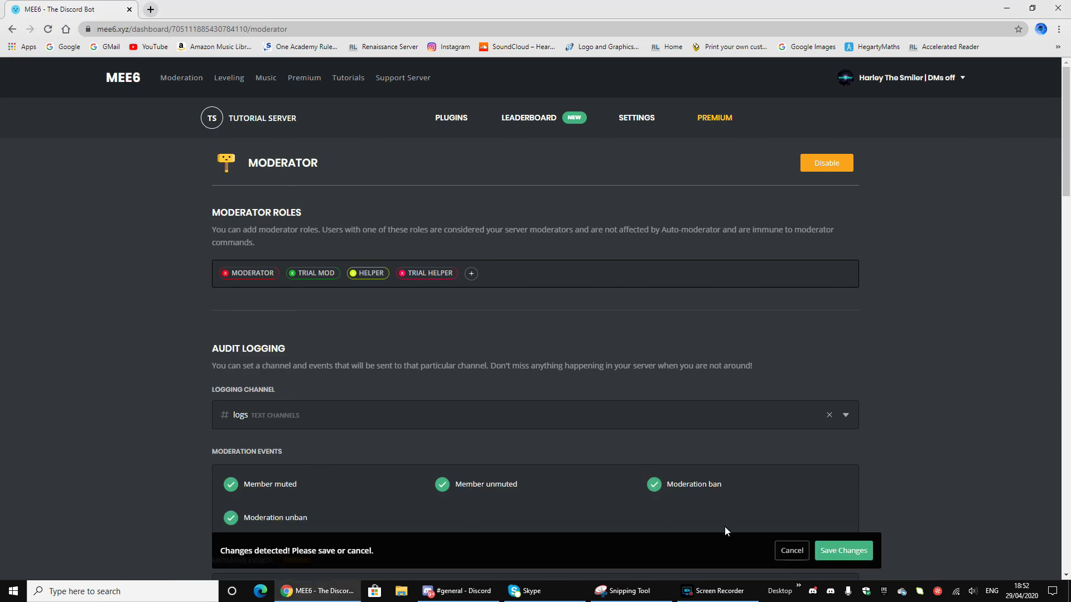
Enable audit logging for all members events, including nickname changes, joins, leaves, bans, unbans and user updates
{"action": "scroll", "coordinate": [798, 502], "scroll_direction": "down", "scroll_amount": 2}
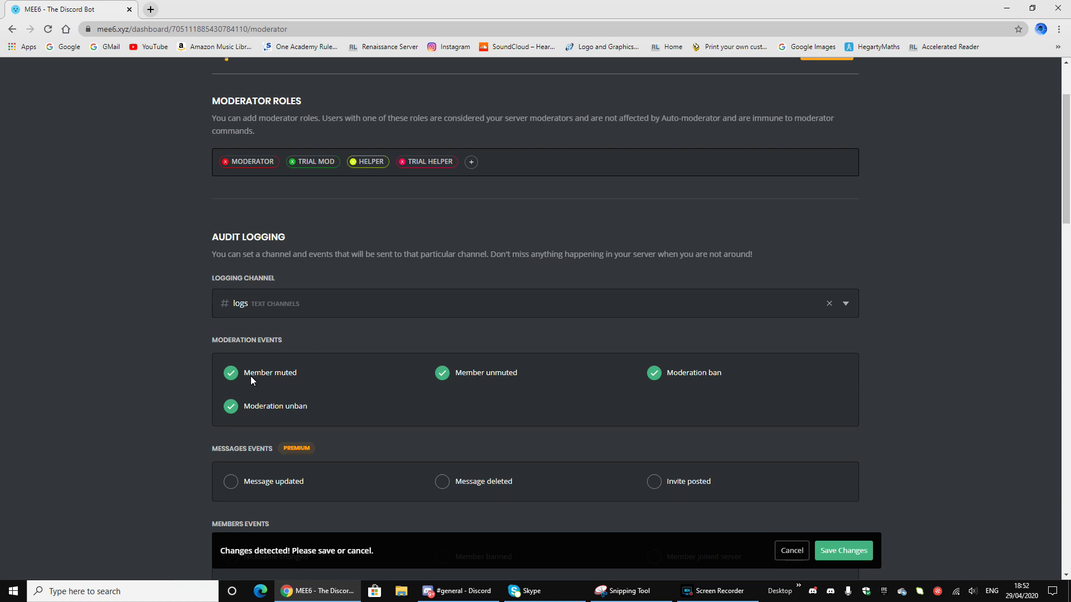
{"action": "scroll", "coordinate": [250, 376], "scroll_direction": "down", "scroll_amount": 1}
{"action": "scroll", "coordinate": [282, 376], "scroll_direction": "down", "scroll_amount": 2}
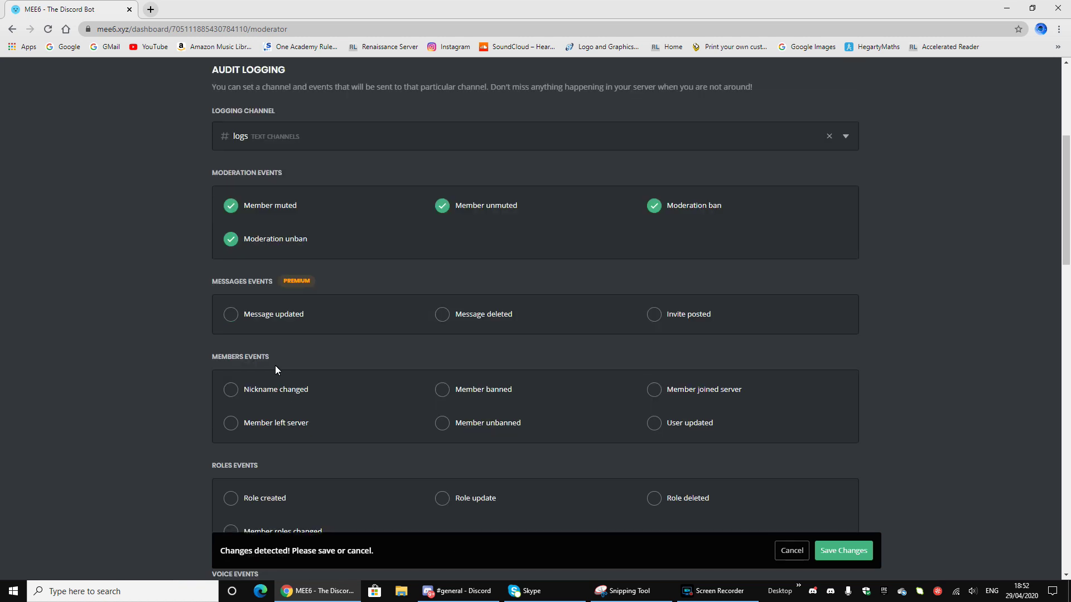
{"action": "left_click", "coordinate": [231, 423]}
{"action": "left_click", "coordinate": [442, 425]}
{"action": "left_click", "coordinate": [443, 391]}
{"action": "left_click", "coordinate": [658, 391]}
Enable audit logging for all roles events: Role created, Role update, Role deleted and Member roles changed
{"action": "scroll", "coordinate": [655, 427], "scroll_direction": "down", "scroll_amount": 3}
{"action": "left_click", "coordinate": [229, 335]}
{"action": "left_click", "coordinate": [444, 334]}
{"action": "left_click", "coordinate": [658, 334]}
{"action": "left_click", "coordinate": [243, 364]}
Enable audit logging for both voice events and both server events, Server edited and Emojis updated
{"action": "left_click", "coordinate": [236, 439]}
{"action": "left_click", "coordinate": [451, 440]}
{"action": "scroll", "coordinate": [264, 433], "scroll_direction": "down", "scroll_amount": 2}
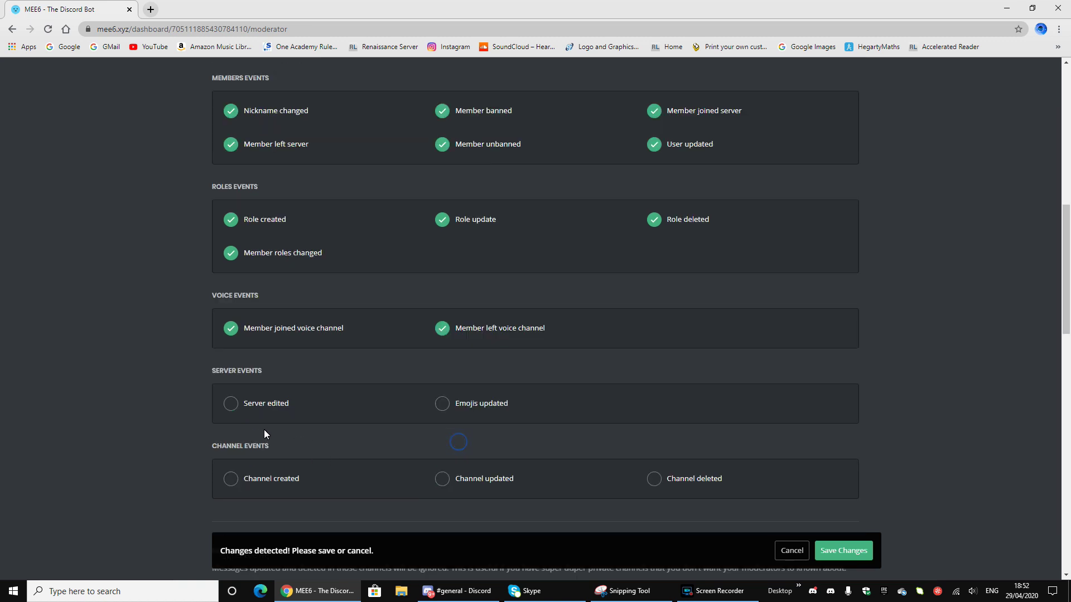
{"action": "left_click", "coordinate": [491, 414]}
Enable audit logging for Channel created, Channel updated and Channel deleted, and save the changes
{"action": "left_click", "coordinate": [264, 474]}
{"action": "left_click", "coordinate": [460, 481]}
{"action": "left_click", "coordinate": [688, 478]}
{"action": "scroll", "coordinate": [574, 464], "scroll_direction": "down", "scroll_amount": 2}
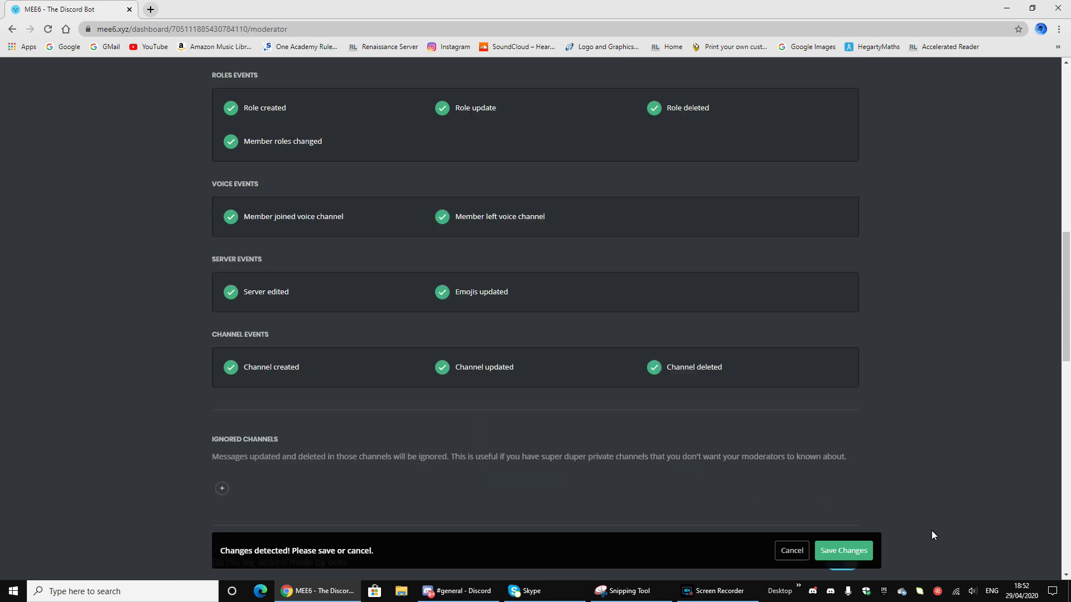
{"action": "left_click", "coordinate": [847, 552]}
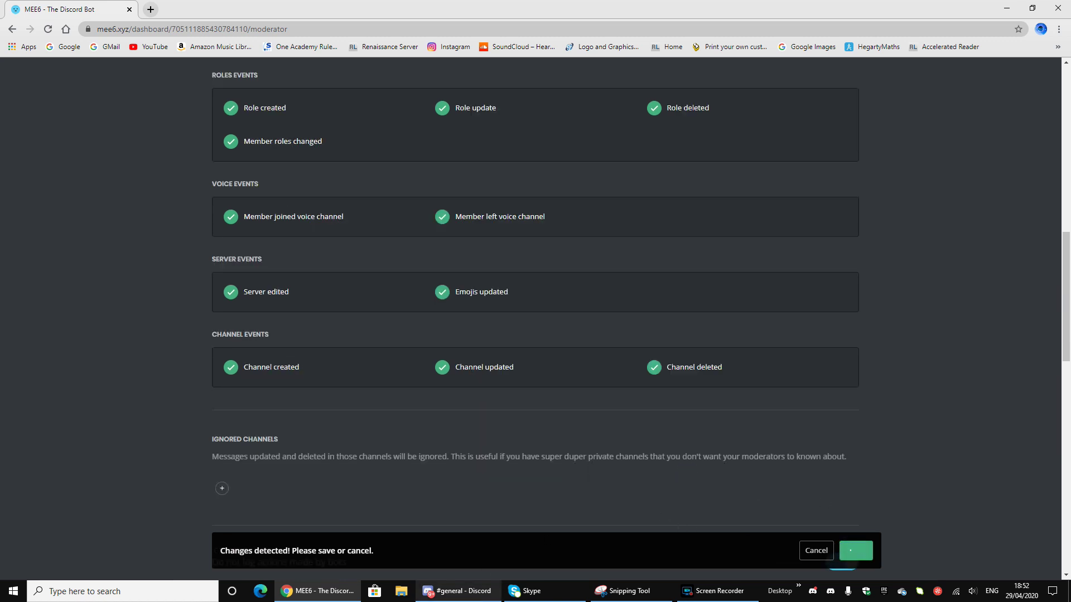
Test the logging in Discord by joining and leaving the General voice channel, check the logs channel, and return to MEE6 in Chrome
{"action": "mouse_move", "coordinate": [478, 590]}
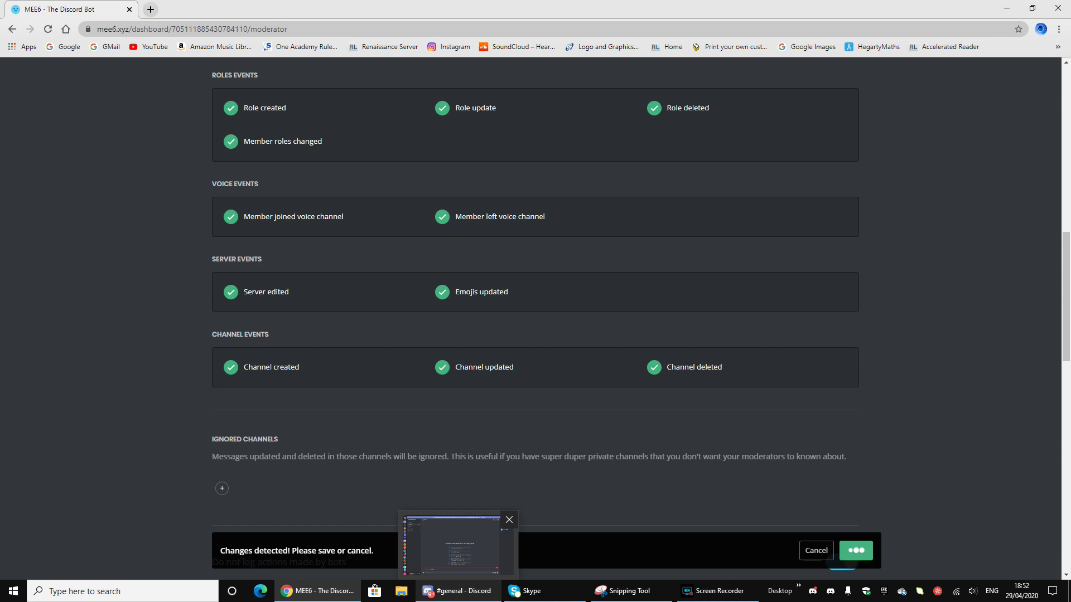
{"action": "left_click", "coordinate": [452, 543]}
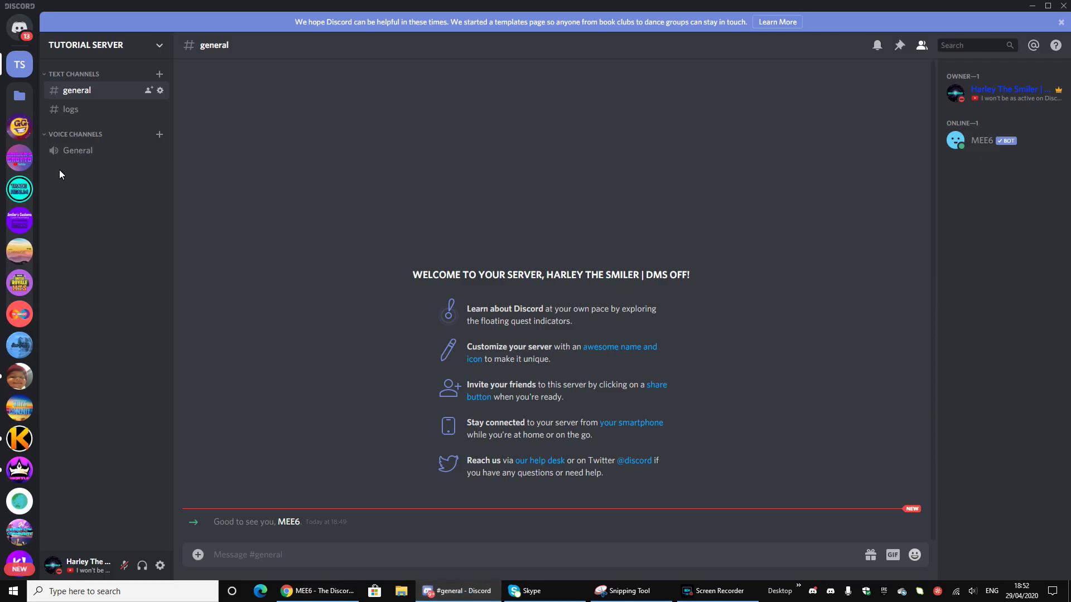
{"action": "left_click", "coordinate": [66, 151]}
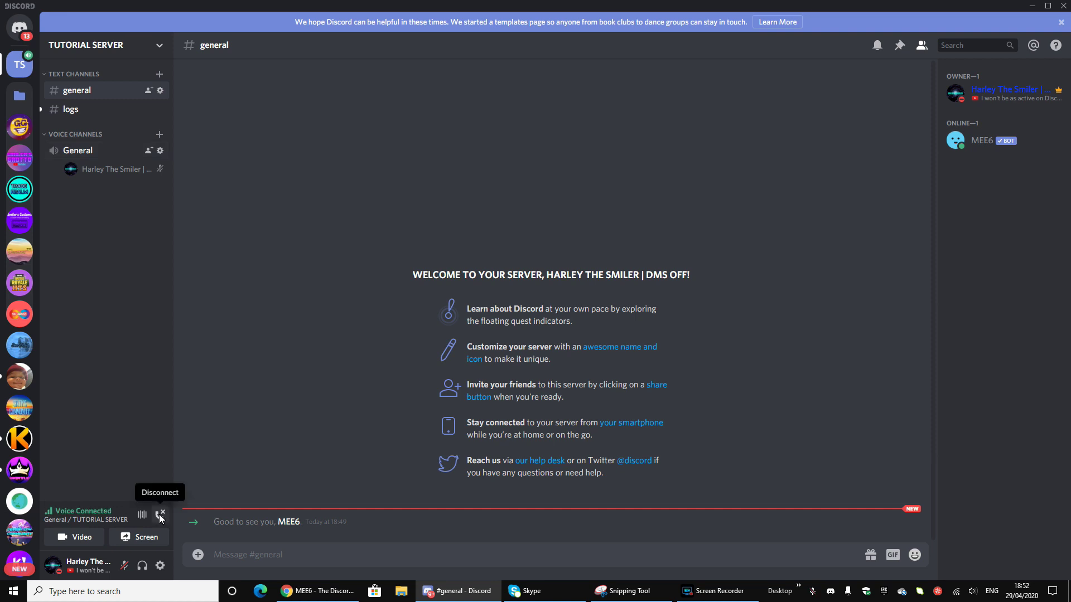
{"action": "left_click", "coordinate": [160, 513]}
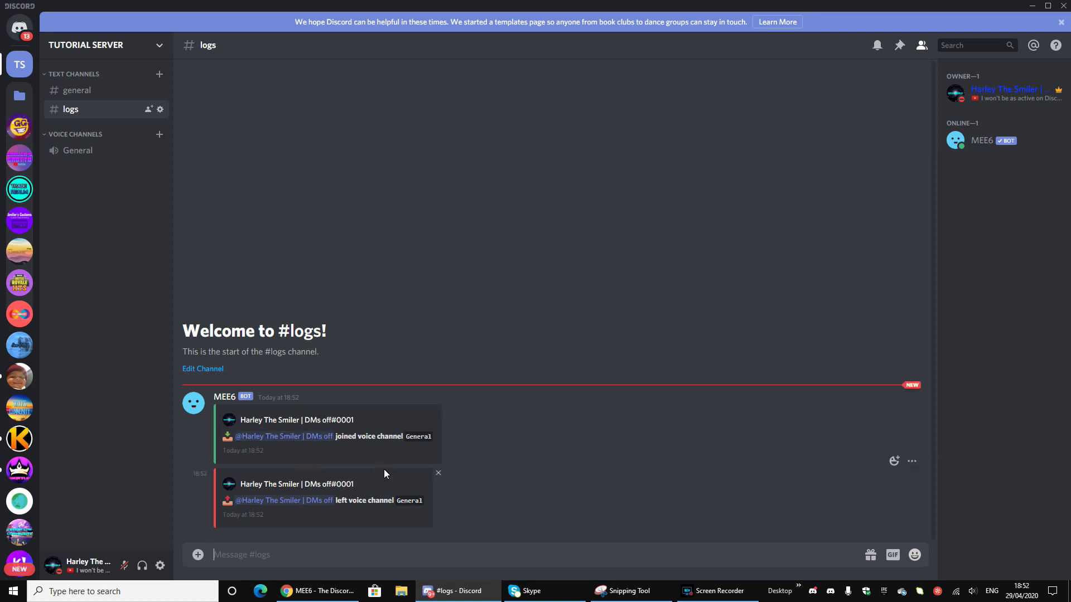
{"action": "key", "text": "alt+Tab"}
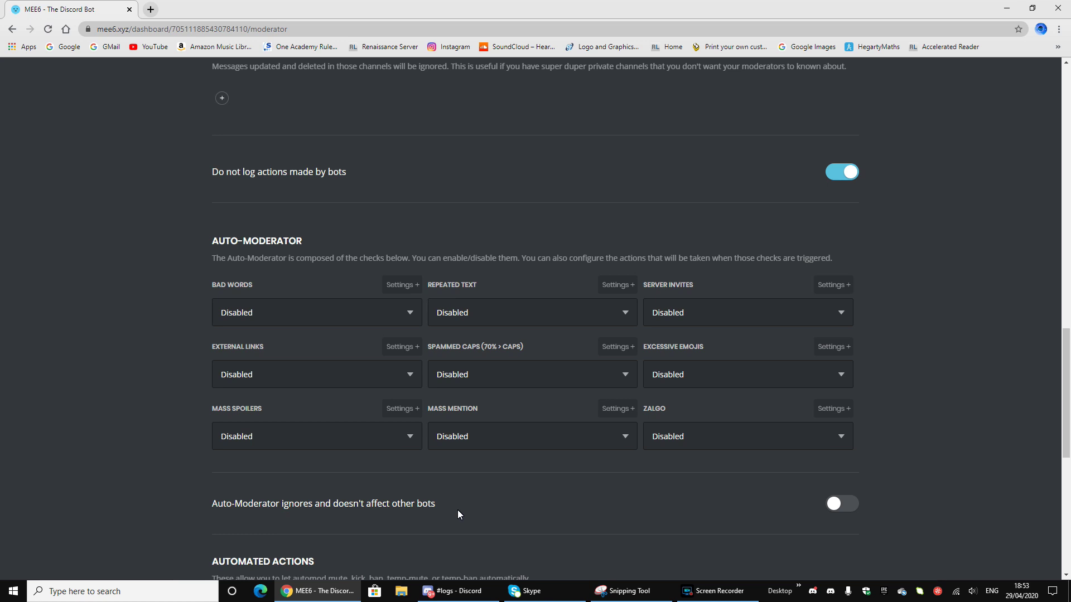
Add MODERATOR to the allowed roles of the !ban command and save it
{"action": "scroll", "coordinate": [443, 262], "scroll_direction": "up", "scroll_amount": 15}
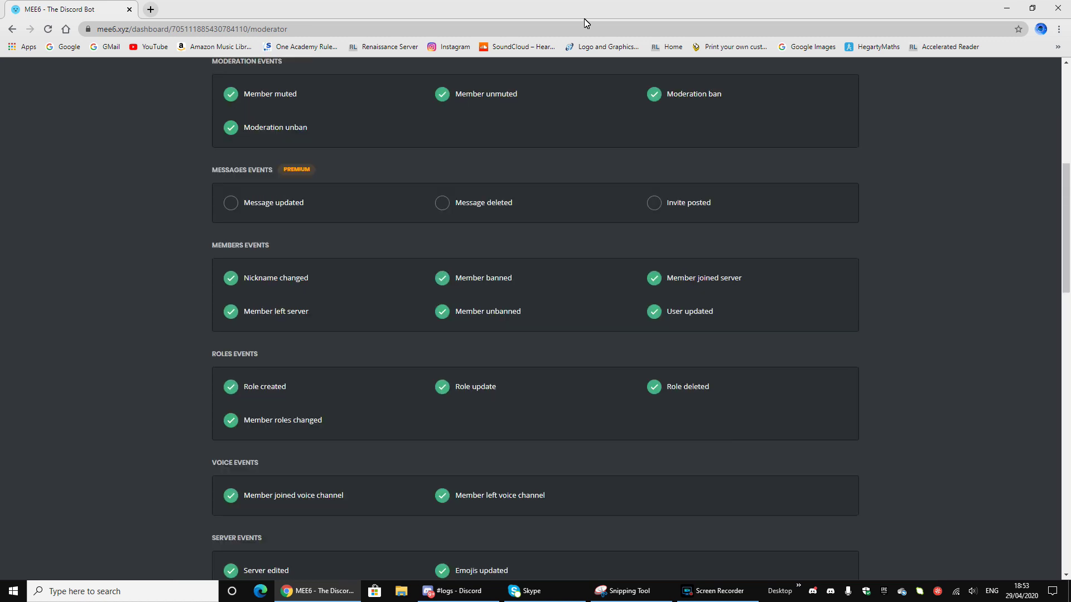
{"action": "scroll", "coordinate": [553, 303], "scroll_direction": "down", "scroll_amount": 18}
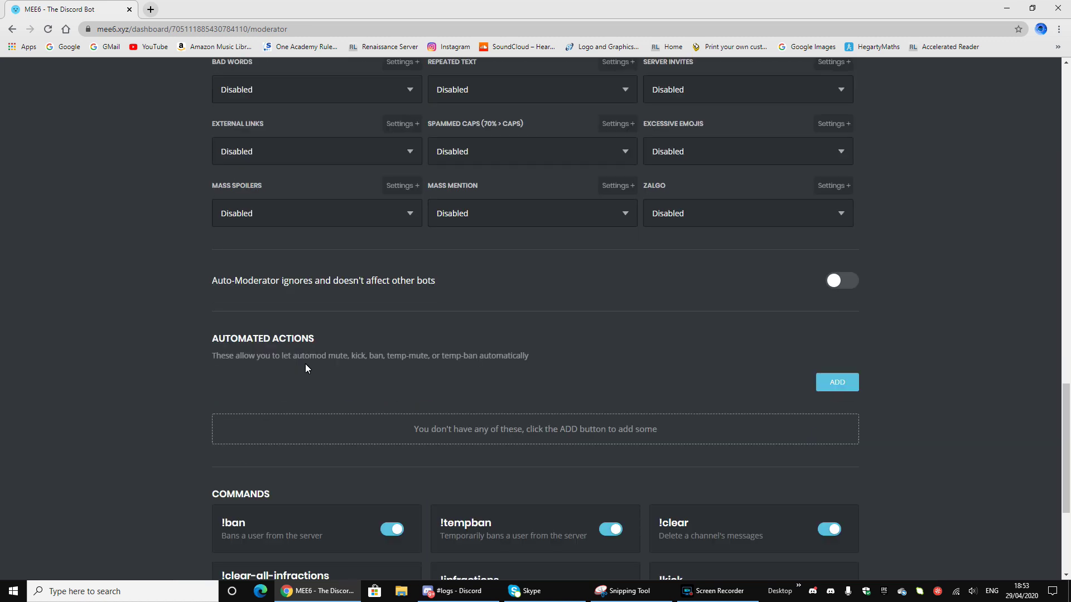
{"action": "left_click", "coordinate": [287, 363]}
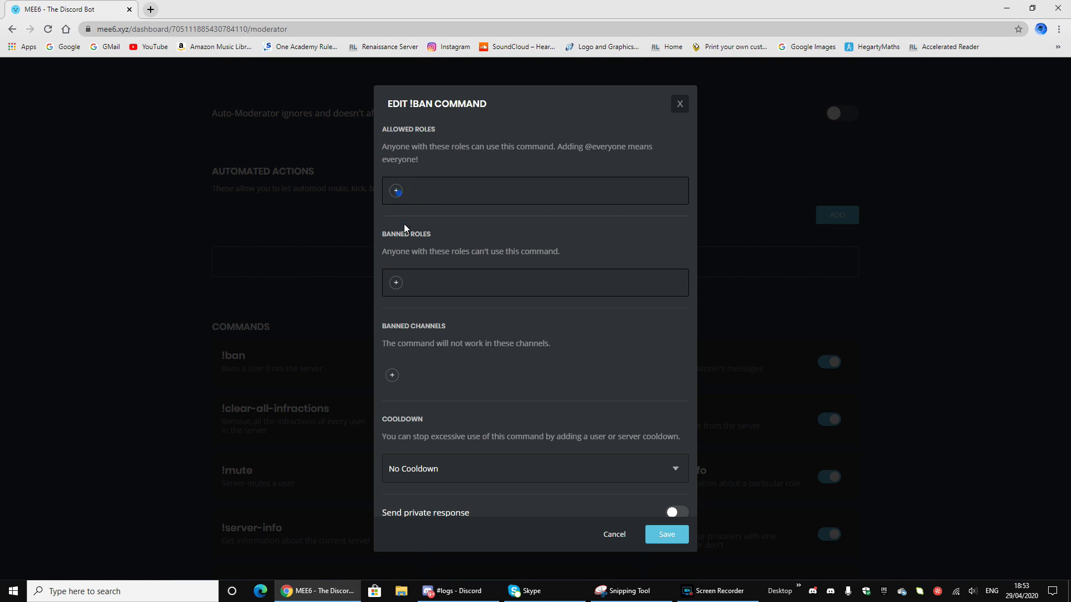
{"action": "left_click", "coordinate": [413, 273]}
{"action": "left_click", "coordinate": [658, 533]}
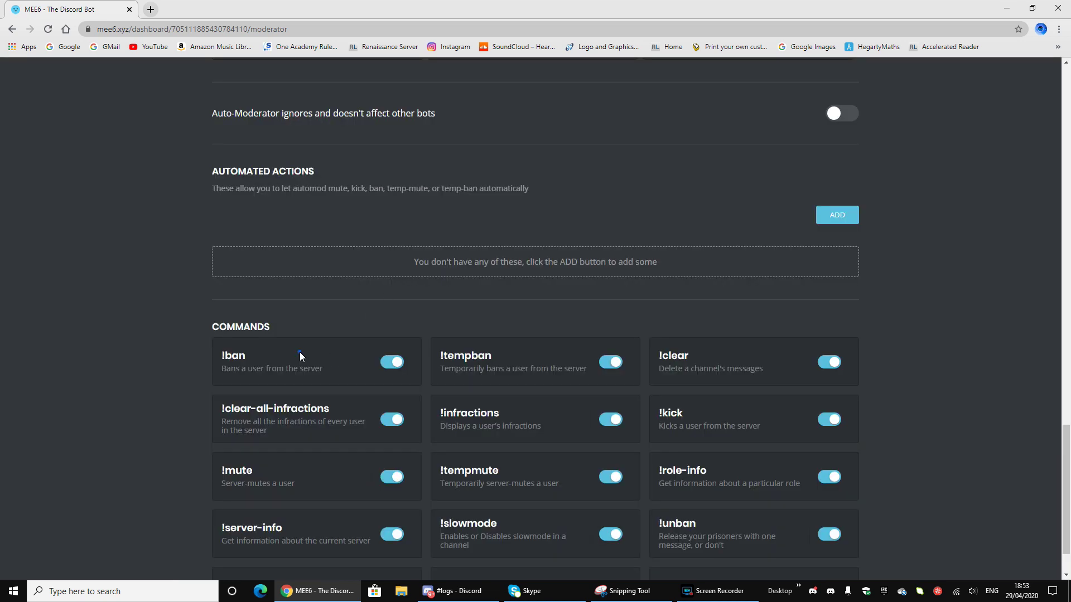
{"action": "left_click", "coordinate": [300, 356]}
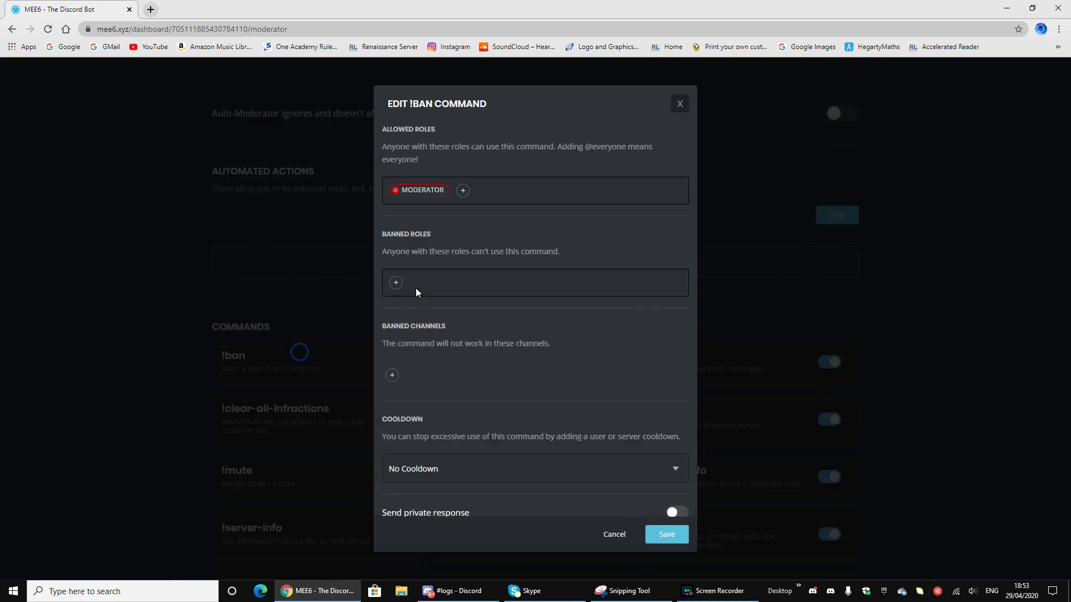
{"action": "left_click", "coordinate": [395, 278]}
{"action": "scroll", "coordinate": [424, 390], "scroll_direction": "down", "scroll_amount": 2}
{"action": "left_click", "coordinate": [423, 380]}
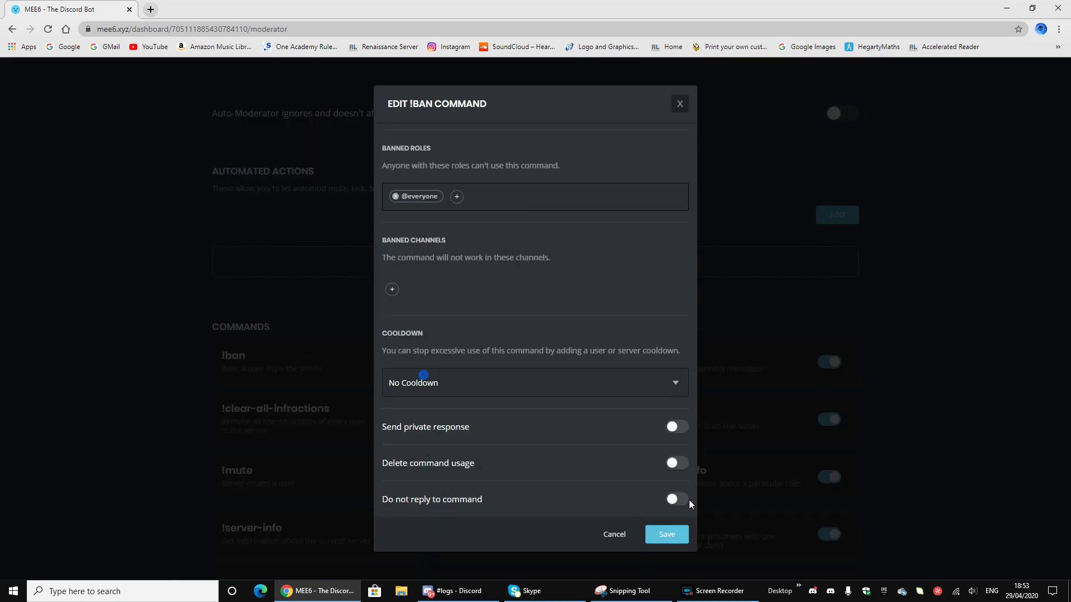
{"action": "left_click", "coordinate": [673, 535]}
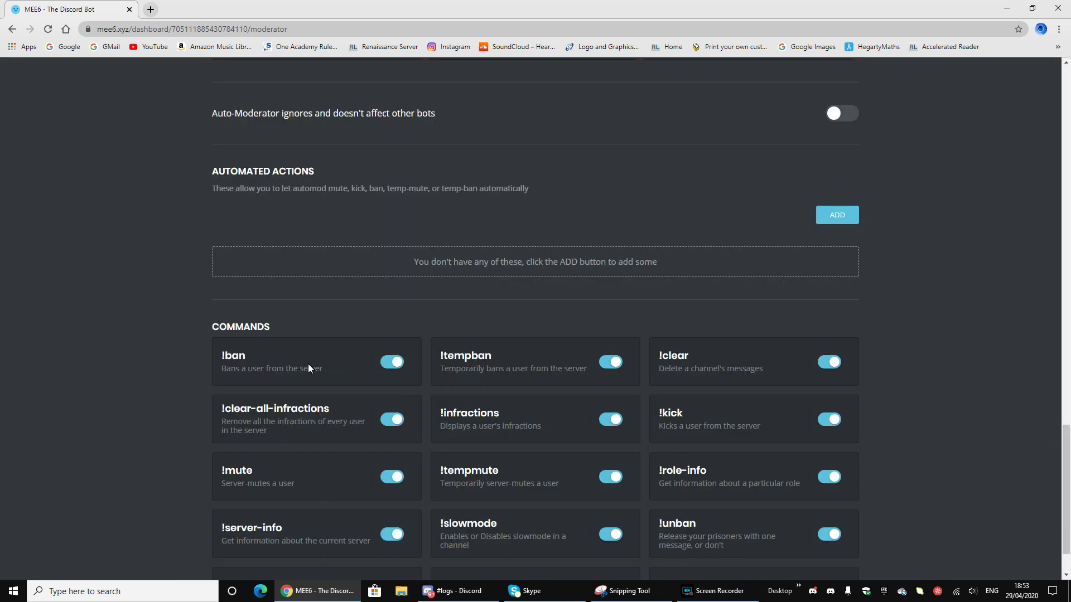
Review the role settings of the !ban and !tempban commands and close them without editing
{"action": "left_click", "coordinate": [308, 363]}
{"action": "left_click", "coordinate": [299, 329]}
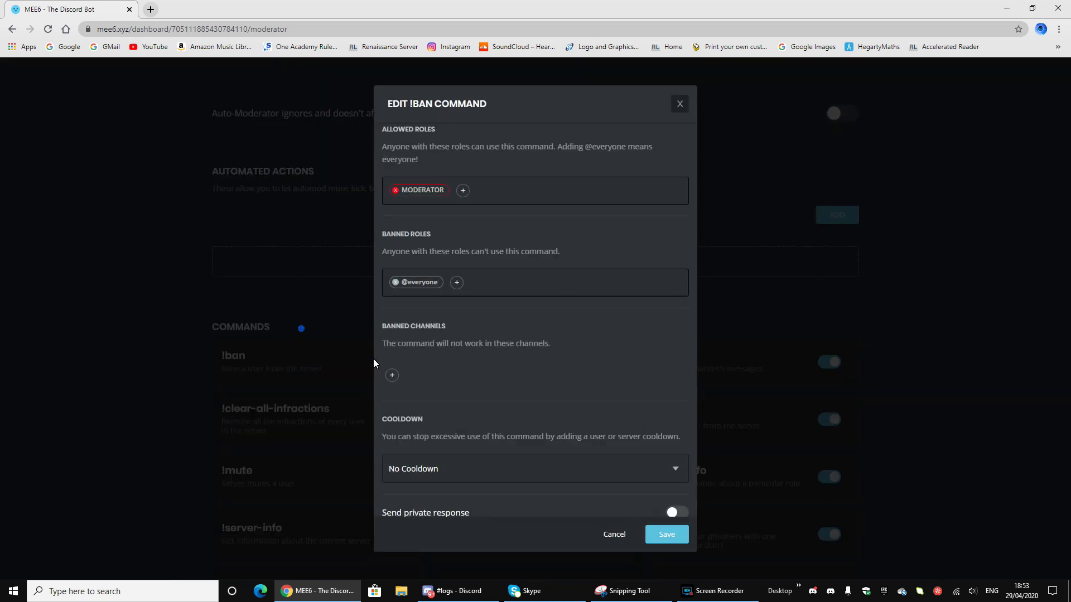
{"action": "left_click", "coordinate": [499, 360]}
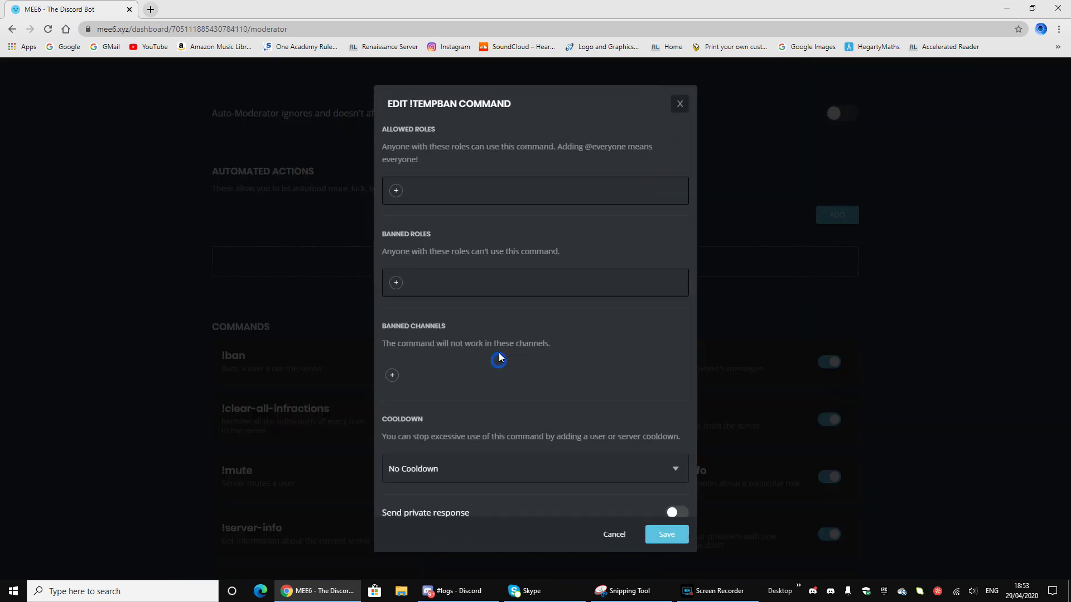
{"action": "left_click", "coordinate": [192, 289]}
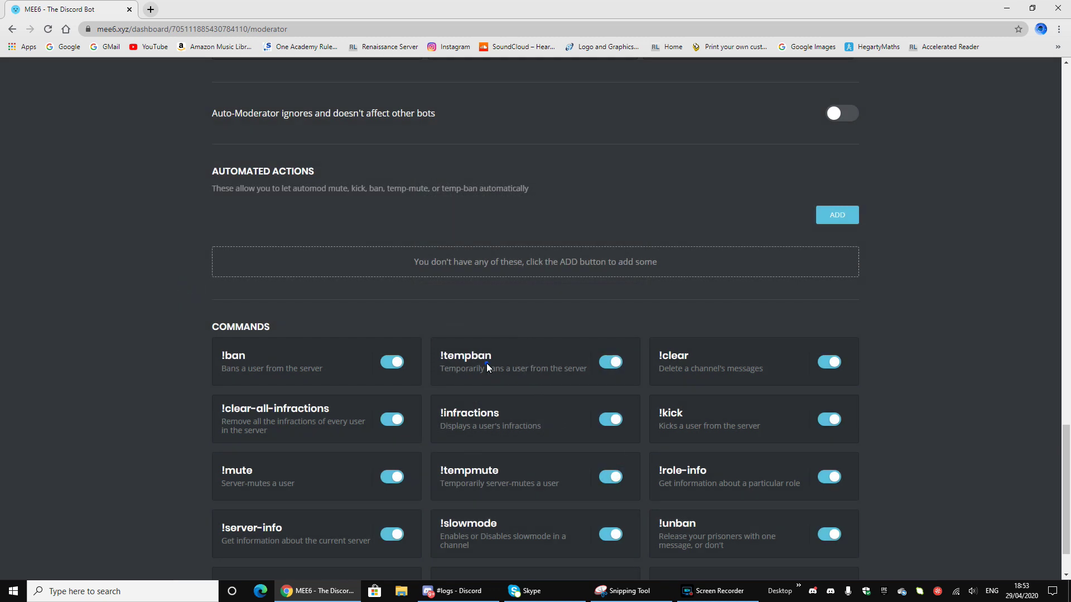
{"action": "left_click", "coordinate": [486, 363]}
{"action": "left_click", "coordinate": [258, 299]}
{"action": "left_click", "coordinate": [667, 413]}
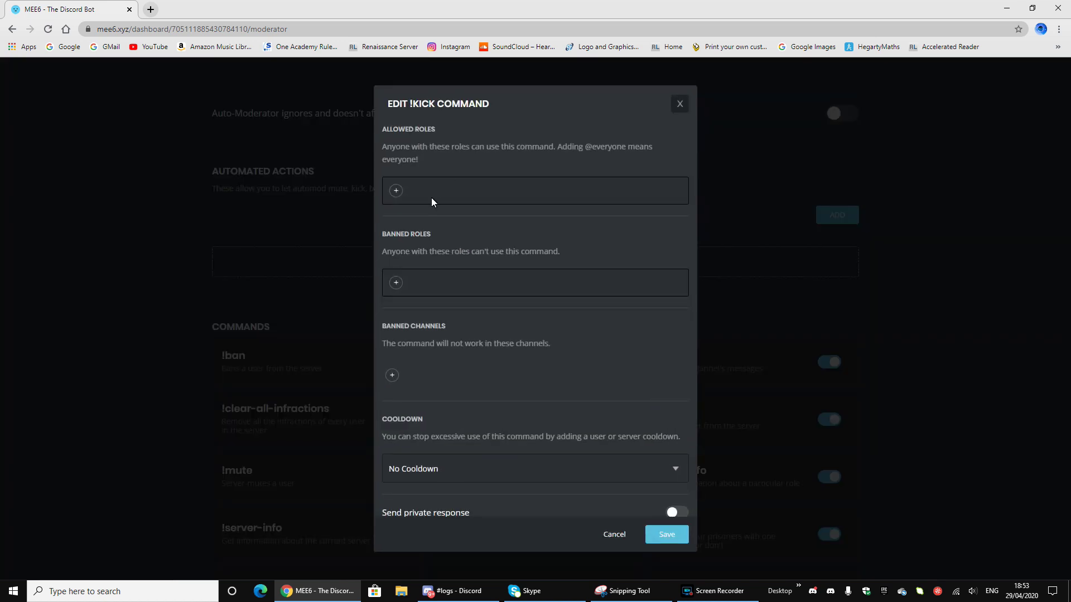
{"action": "left_click", "coordinate": [396, 191]}
{"action": "left_click", "coordinate": [416, 301]}
{"action": "left_click", "coordinate": [396, 283]}
{"action": "left_click", "coordinate": [429, 456]}
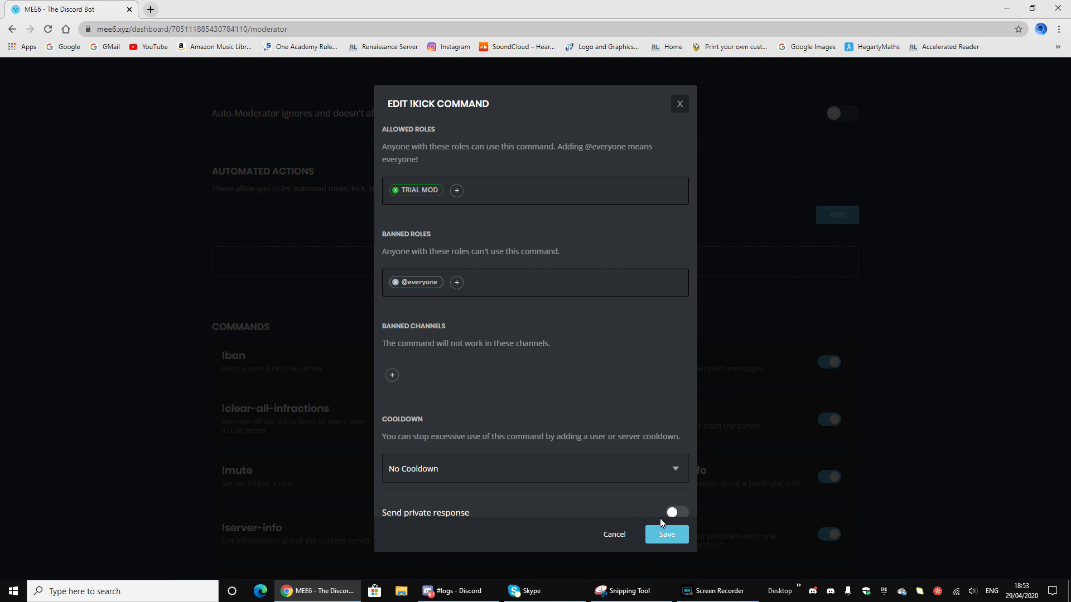
{"action": "left_click", "coordinate": [668, 534]}
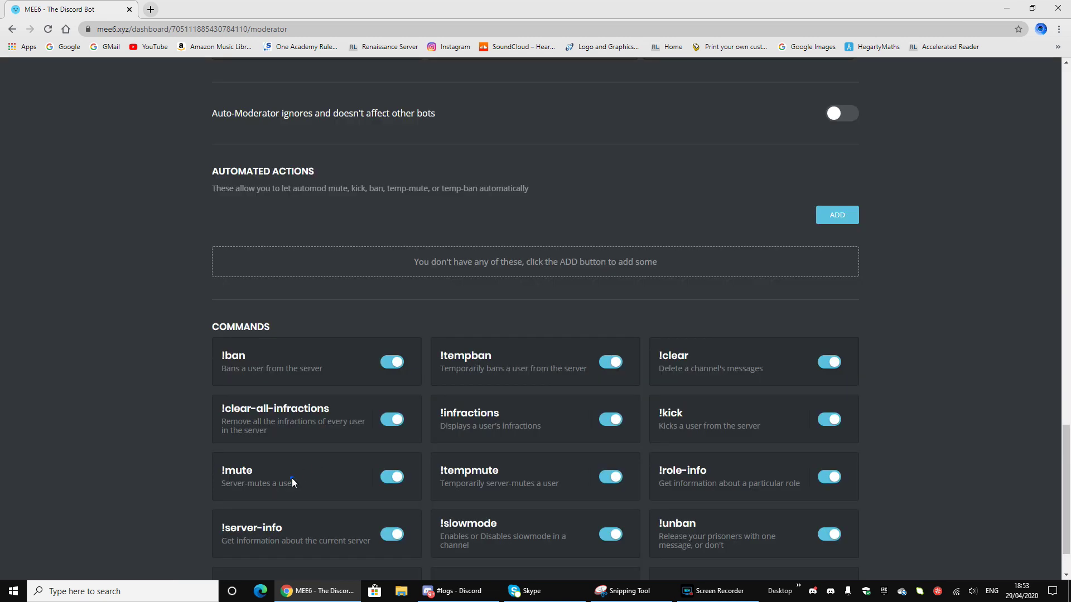
{"action": "left_click", "coordinate": [316, 470]}
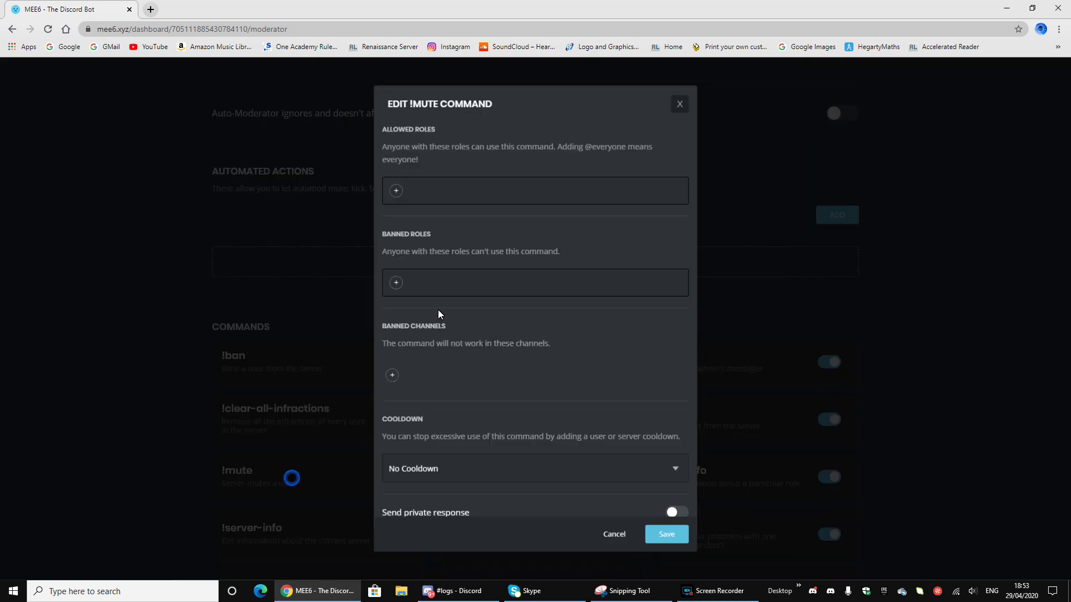
{"action": "left_click", "coordinate": [396, 191]}
{"action": "scroll", "coordinate": [413, 385], "scroll_direction": "down", "scroll_amount": 2}
{"action": "left_click", "coordinate": [410, 268]}
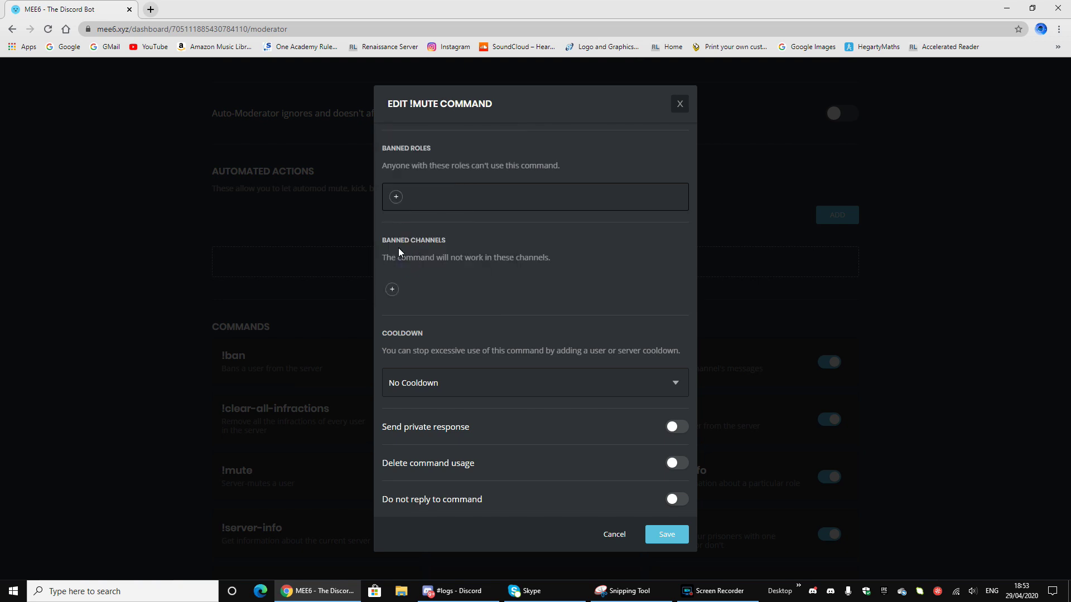
{"action": "scroll", "coordinate": [399, 223], "scroll_direction": "up", "scroll_amount": 2}
{"action": "left_click", "coordinate": [400, 278]}
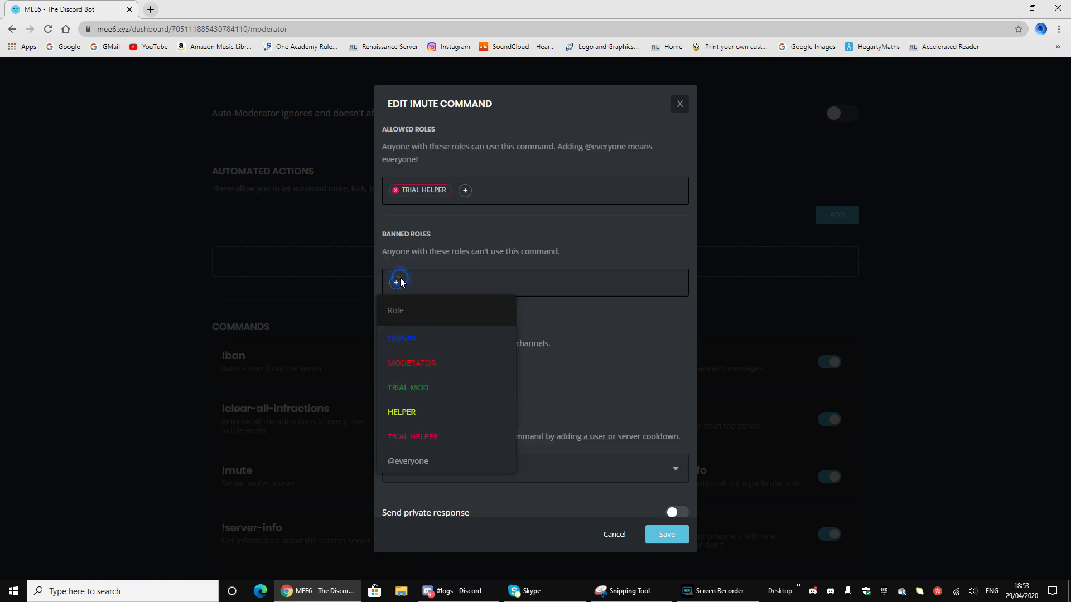
{"action": "key", "text": "Up"}
{"action": "key", "text": "Return"}
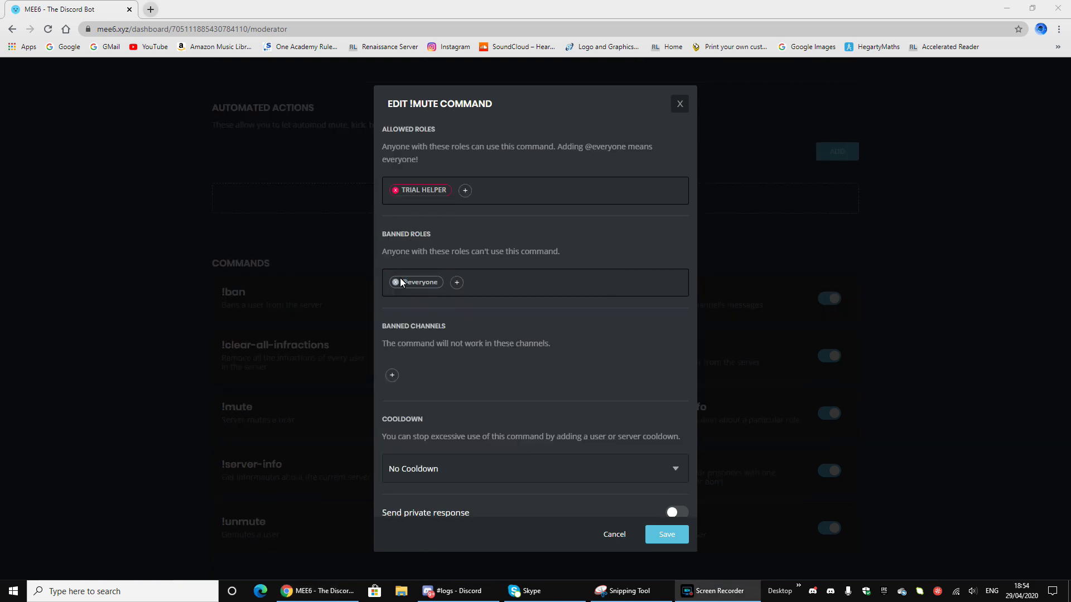
Add HELPER, TRIAL MOD and MODERATOR to the !mute command's allowed roles and save it
{"action": "left_click", "coordinate": [466, 190]}
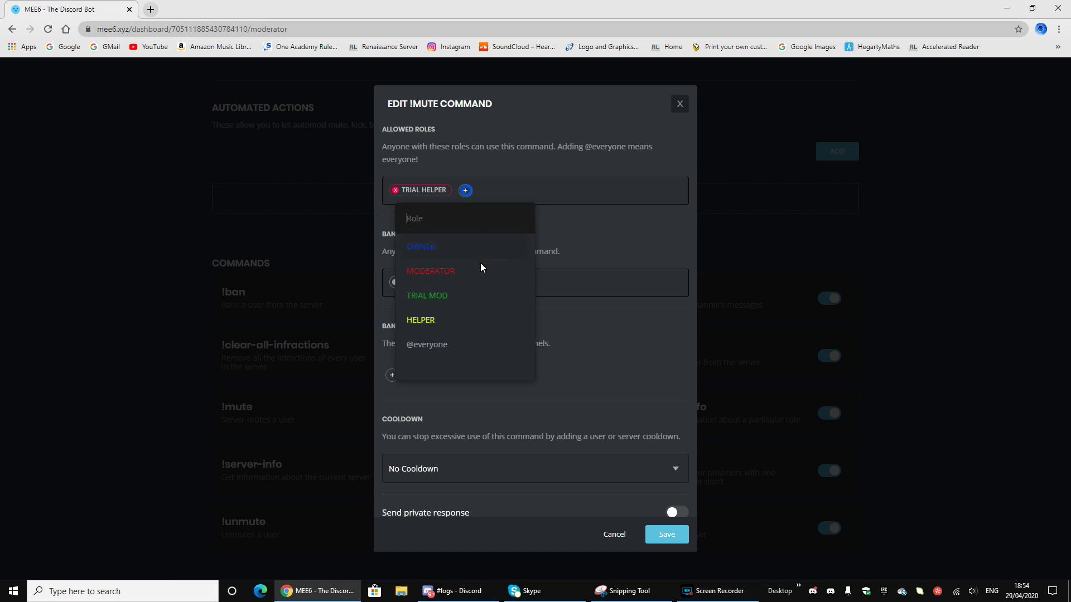
{"action": "left_click", "coordinate": [432, 317]}
{"action": "left_click", "coordinate": [516, 192]}
{"action": "left_click", "coordinate": [499, 294]}
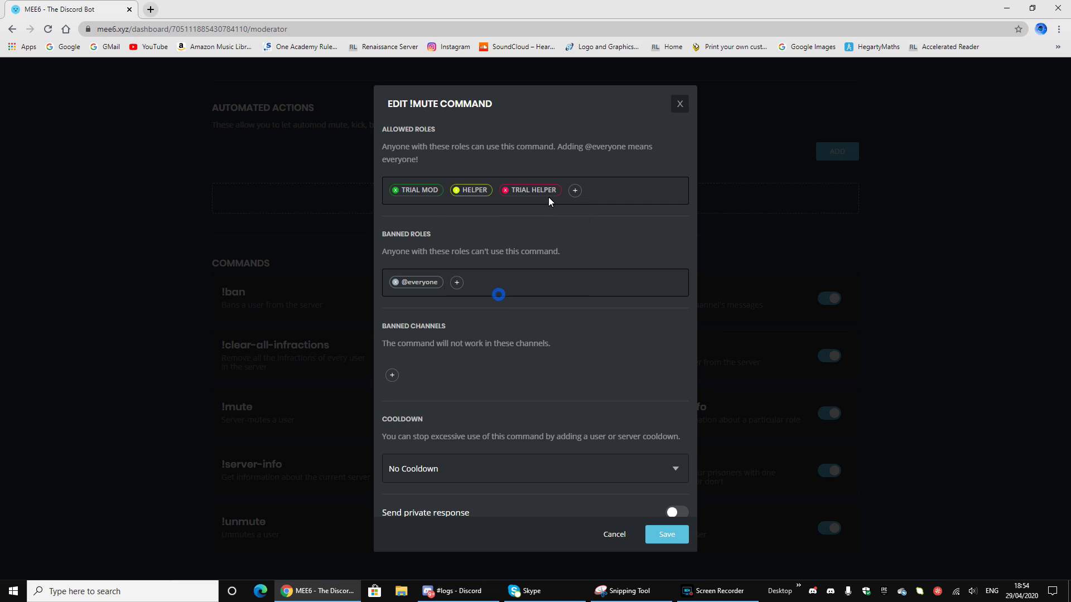
{"action": "left_click", "coordinate": [575, 190]}
{"action": "left_click", "coordinate": [546, 280]}
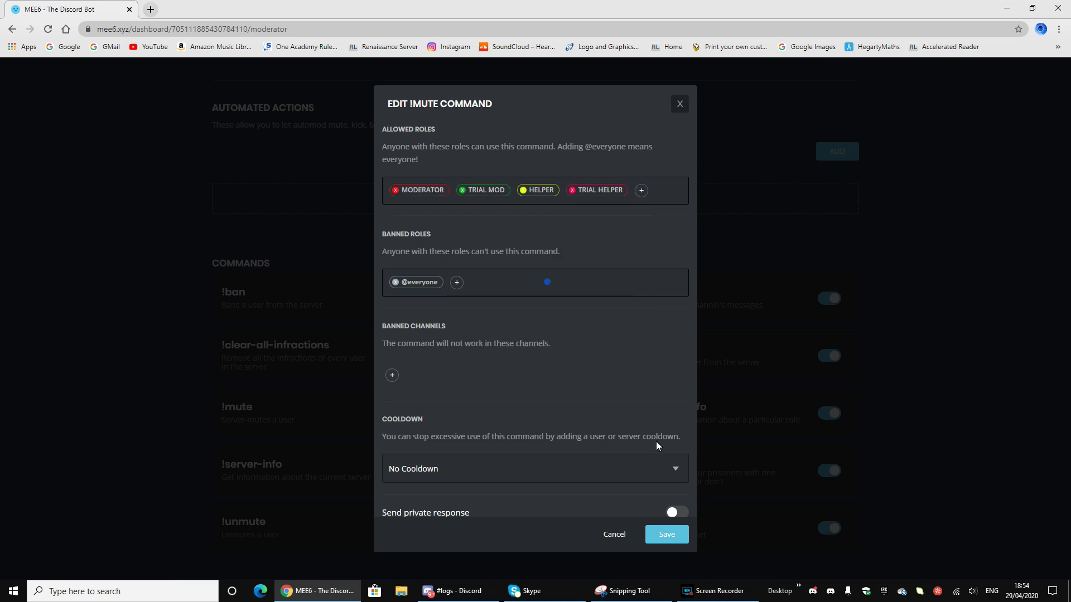
{"action": "left_click", "coordinate": [655, 533]}
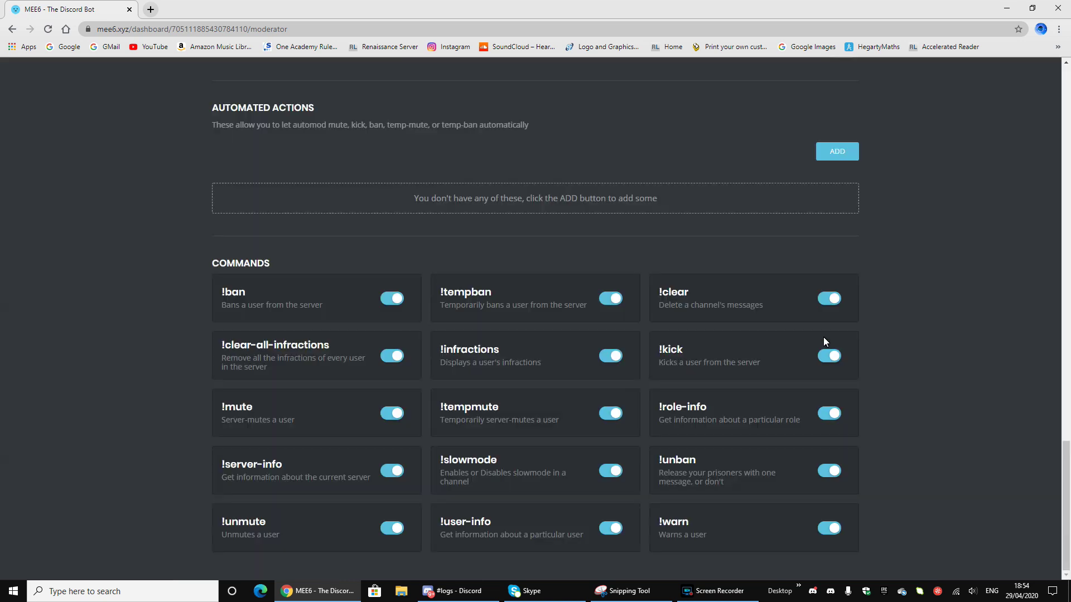
Add MODERATOR to the !kick command's allowed roles, save it, and review the !ban command's role settings without editing
{"action": "left_click", "coordinate": [698, 302]}
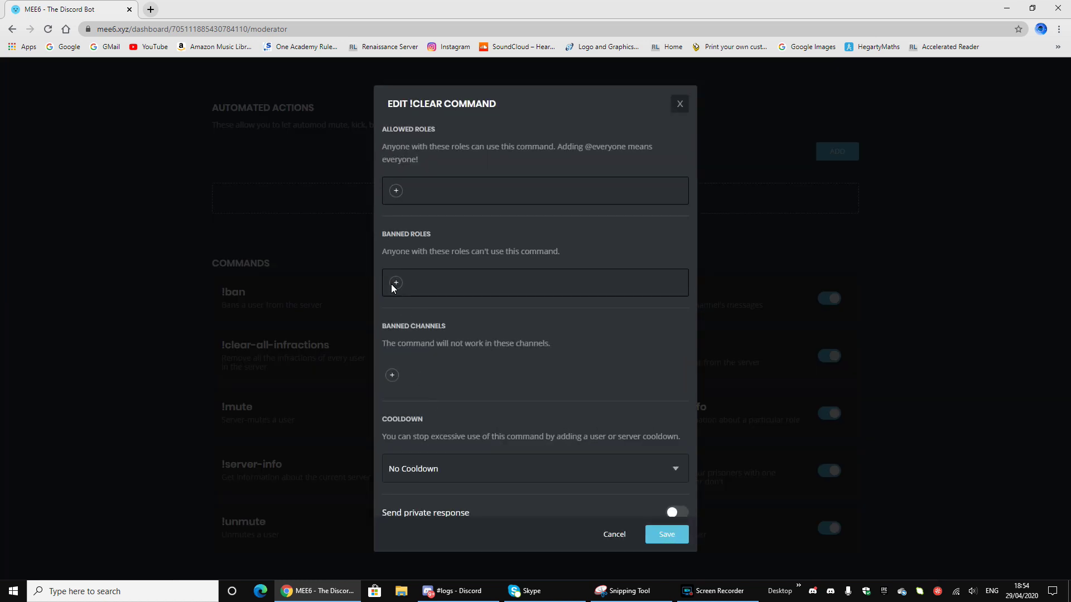
{"action": "left_click", "coordinate": [334, 283]}
{"action": "left_click", "coordinate": [725, 366]}
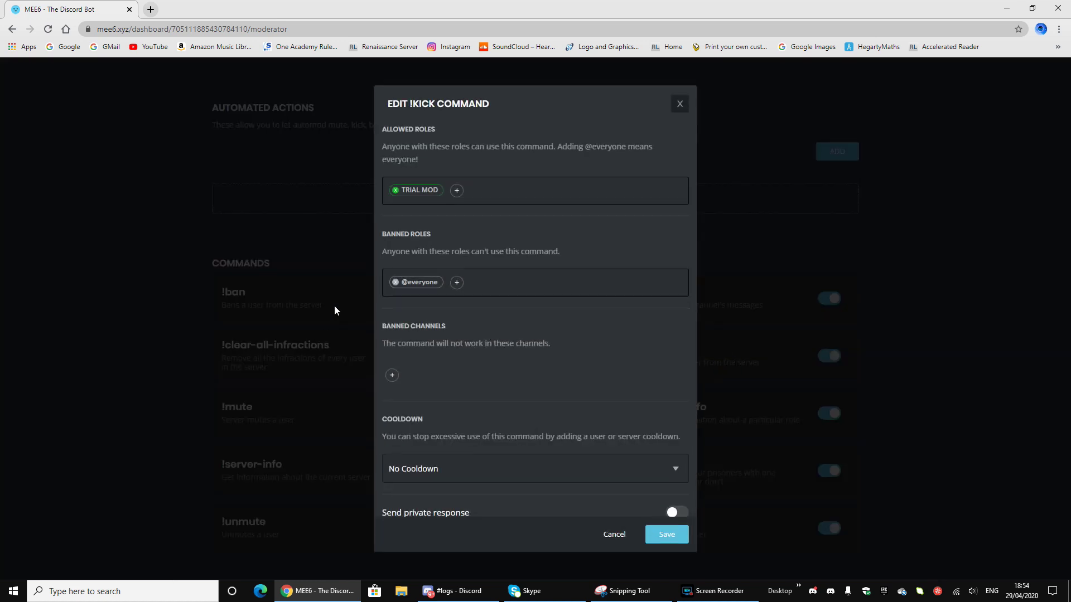
{"action": "left_click", "coordinate": [457, 190]}
{"action": "left_click", "coordinate": [457, 265]}
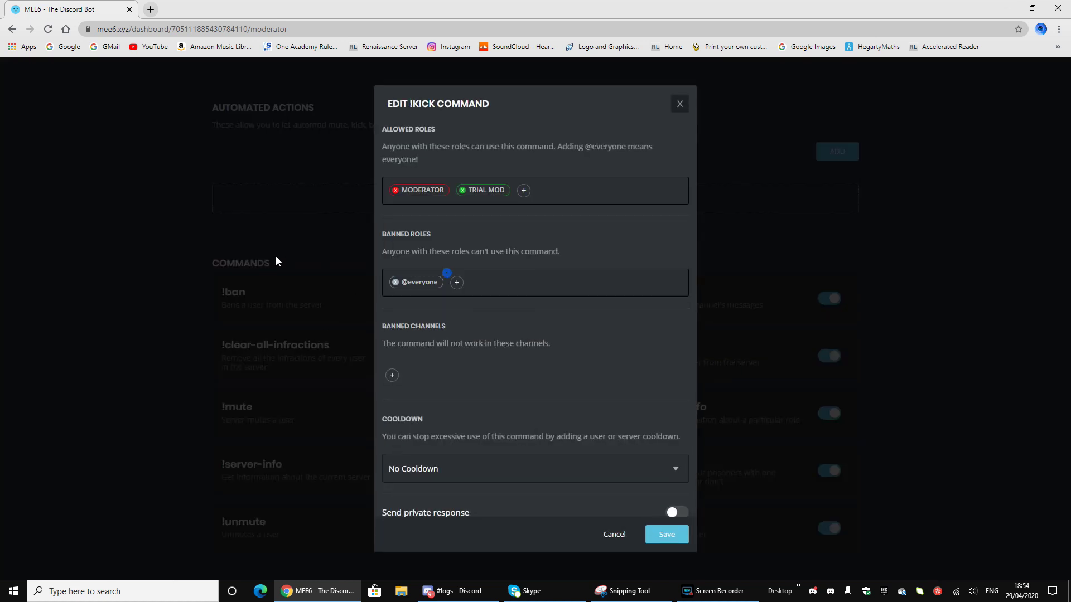
{"action": "left_click", "coordinate": [685, 539]}
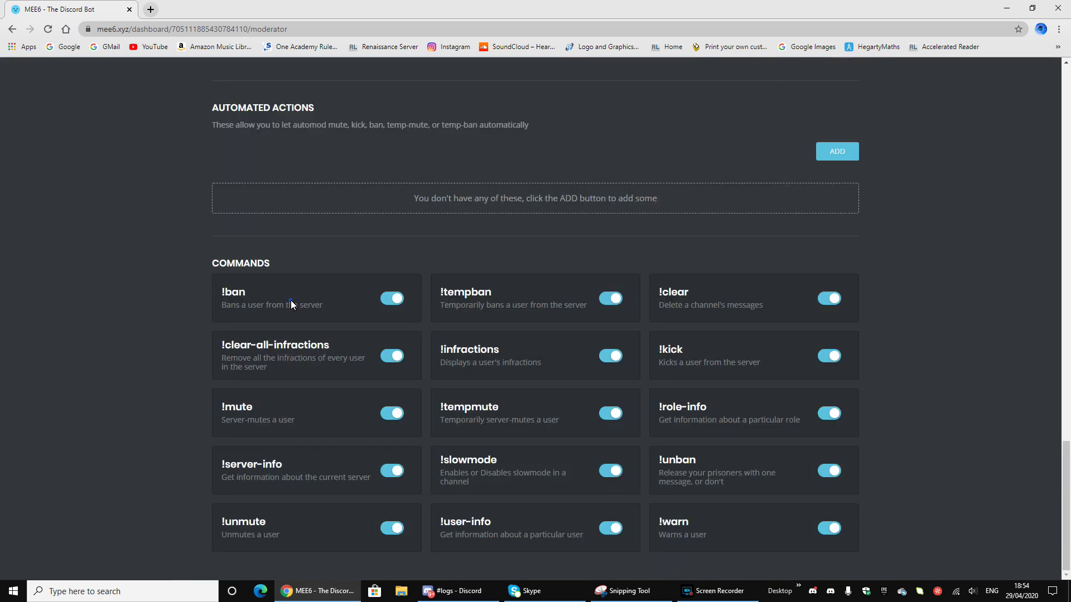
{"action": "left_click", "coordinate": [290, 300]}
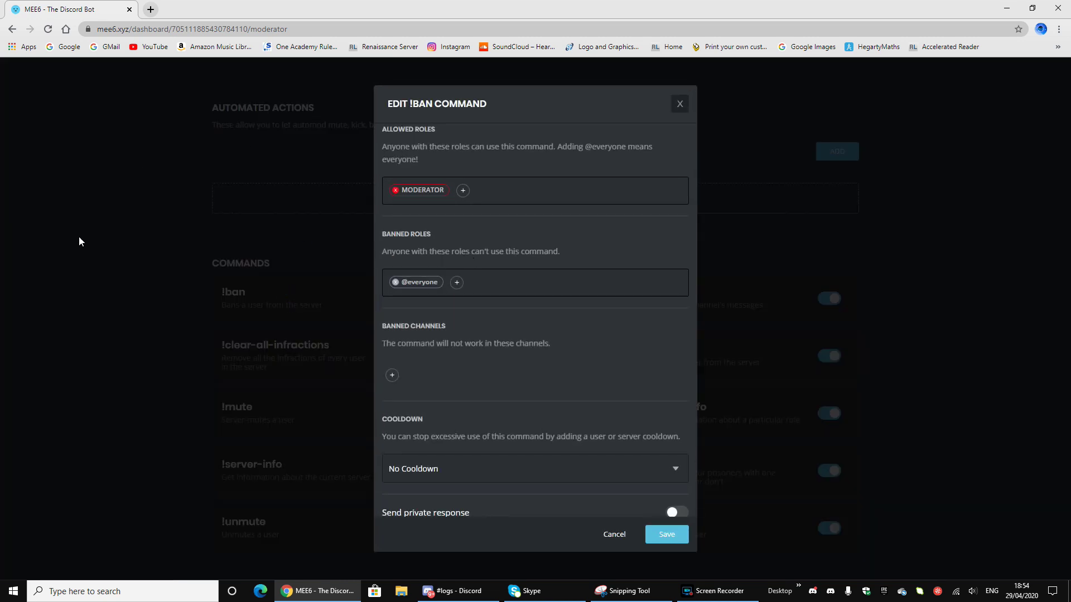
{"action": "left_click", "coordinate": [82, 338]}
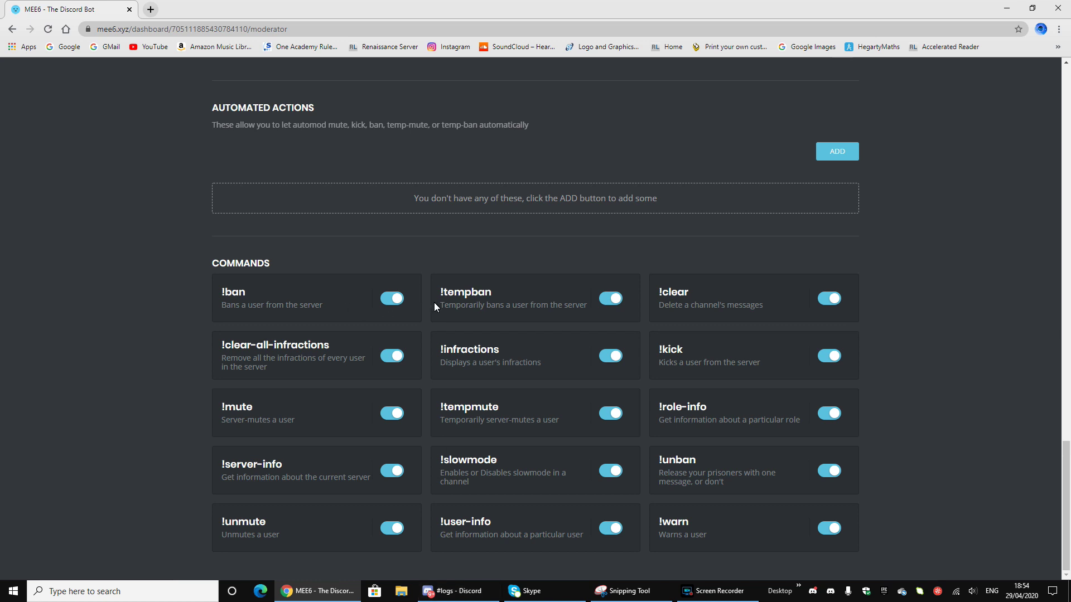
Switch to Discord and mute the test member with MEE6's !mute command in the #general channel
{"action": "key", "text": "alt+Tab"}
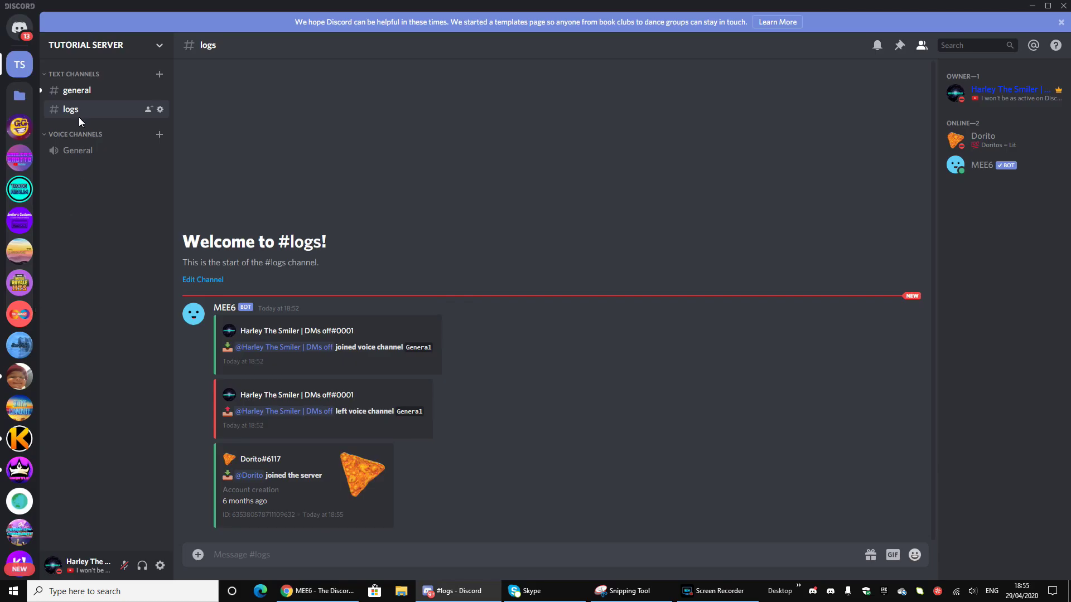
{"action": "left_click", "coordinate": [79, 91]}
{"action": "left_click", "coordinate": [341, 551]}
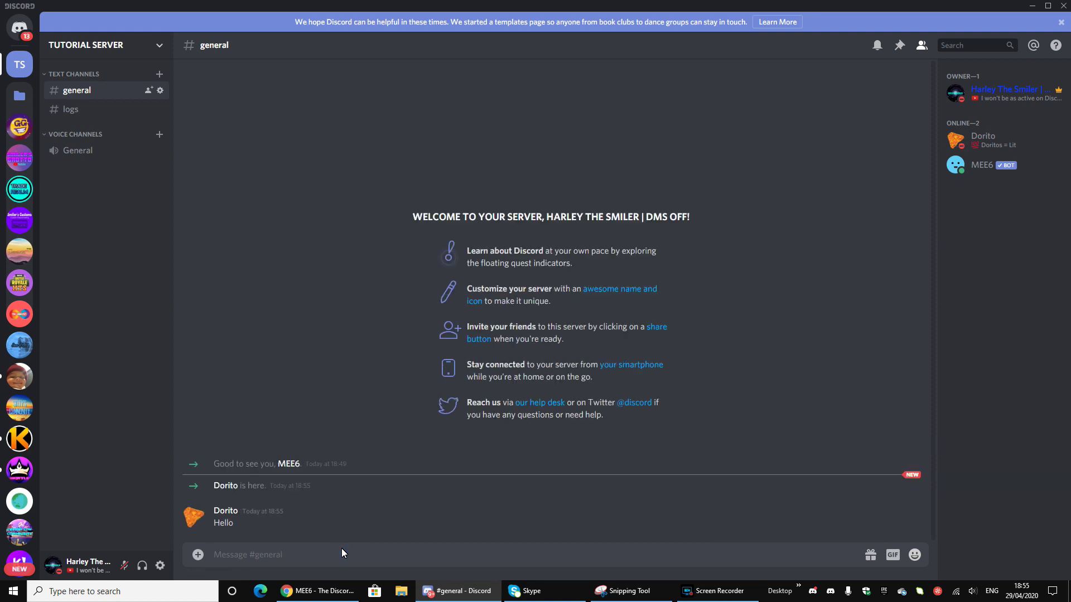
{"action": "type", "text": "!mute @dori"}
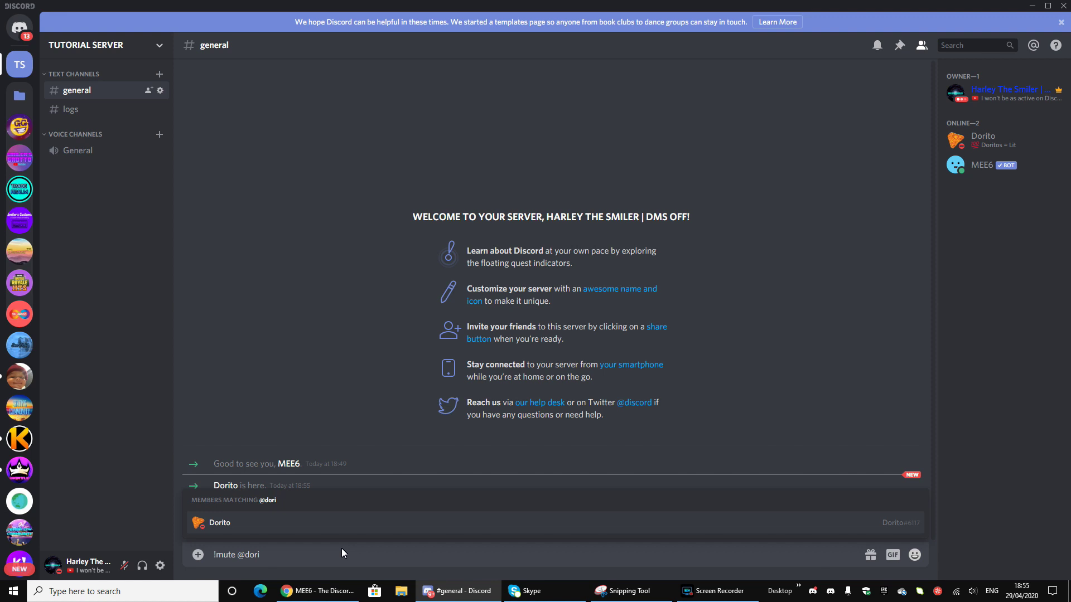
{"action": "key", "text": "Return"}
{"action": "key", "text": "Return"}
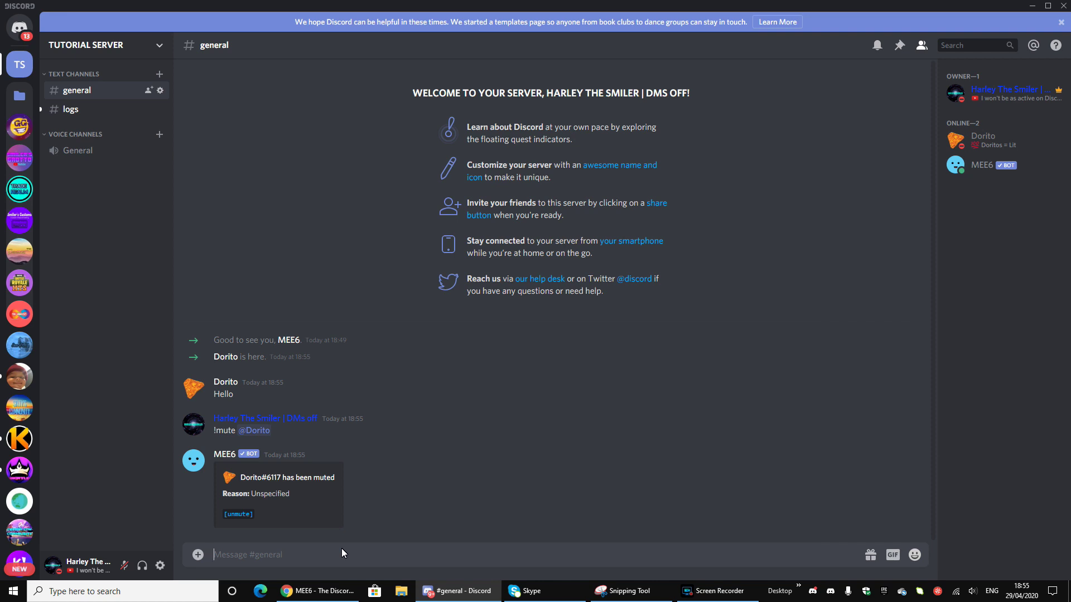
Unmute the test member with !unmute and issue them a warning with !warn in #general
{"action": "type", "text": "!unmute @dori"}
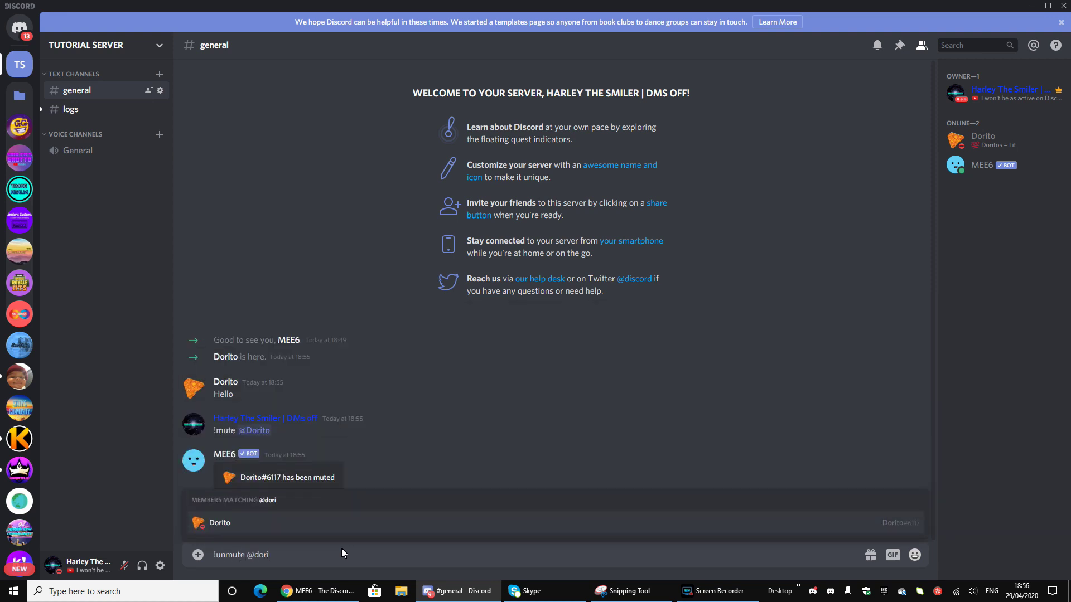
{"action": "key", "text": "ctrl+a"}
{"action": "key", "text": "BackSpace"}
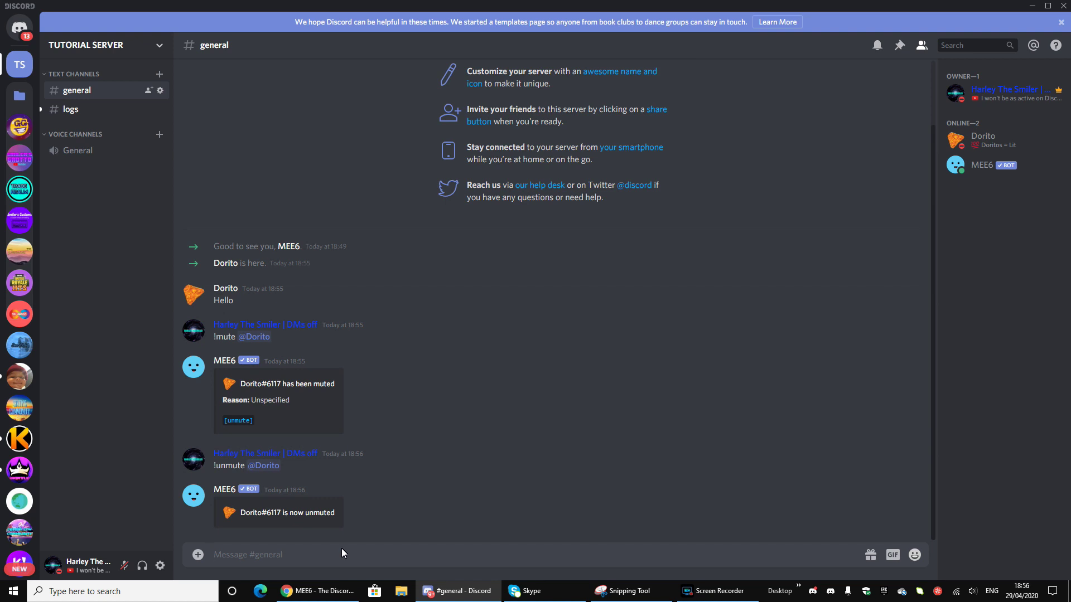
{"action": "type", "text": "!warn @dor"}
{"action": "key", "text": "Return"}
{"action": "key", "text": "Return"}
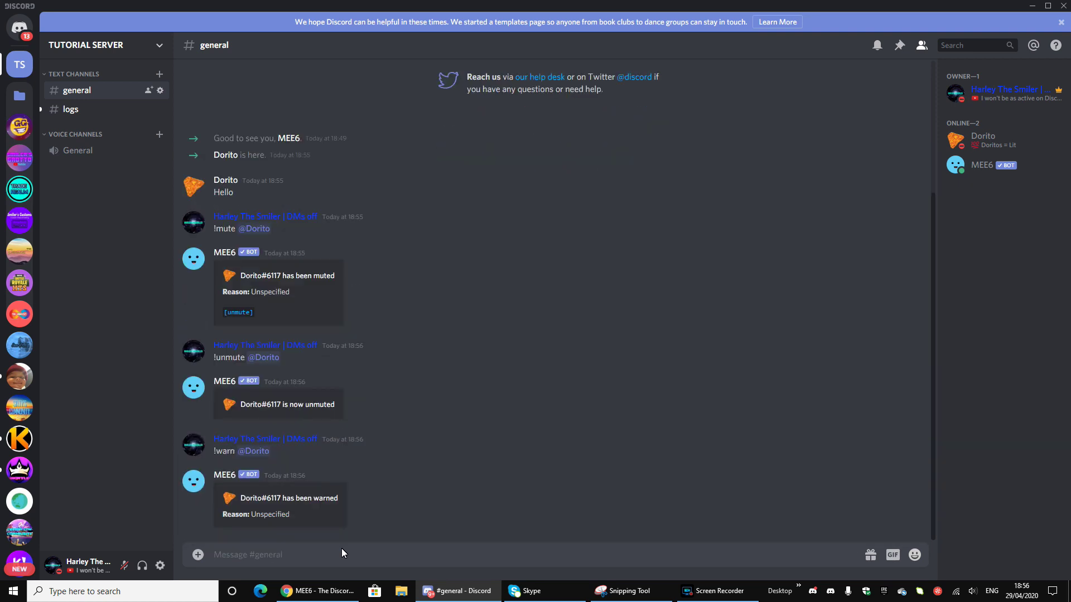
Ban the test member from the server with the !ban command in #general
{"action": "type", "text": "!ban @dor"}
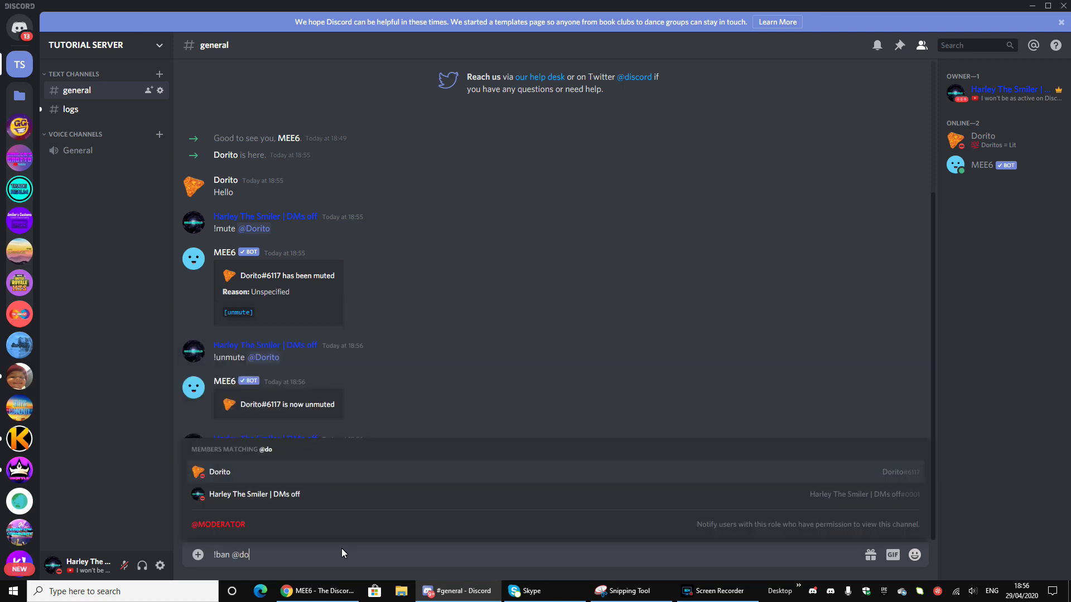
{"action": "key", "text": "Return"}
{"action": "key", "text": "Return"}
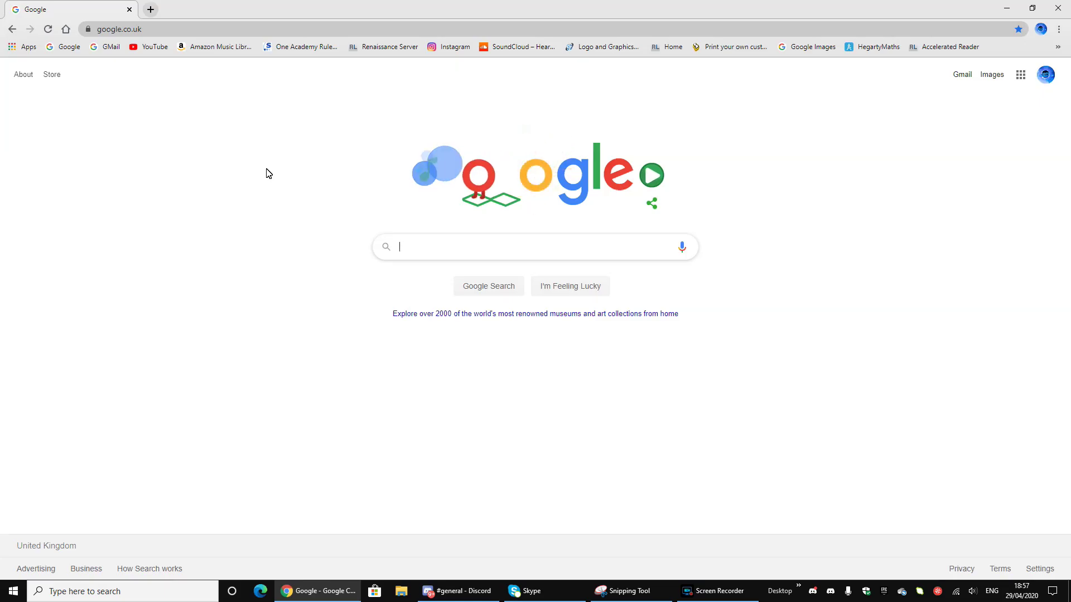
Go to the YAGPDB bot's website at yagpdb.xyz in Chrome
{"action": "left_click", "coordinate": [182, 34]}
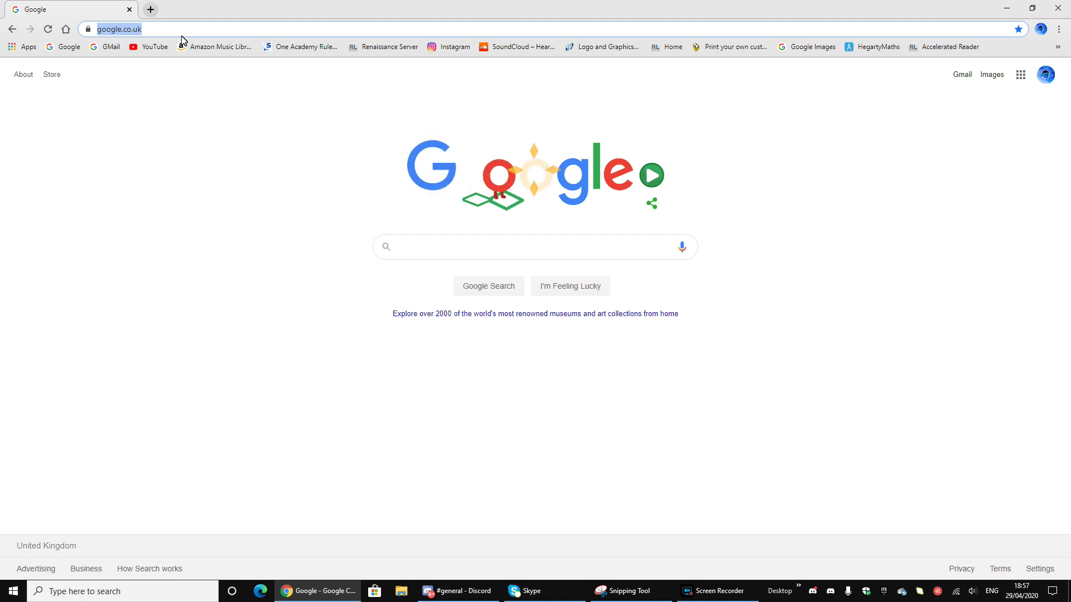
{"action": "type", "text": "YA"}
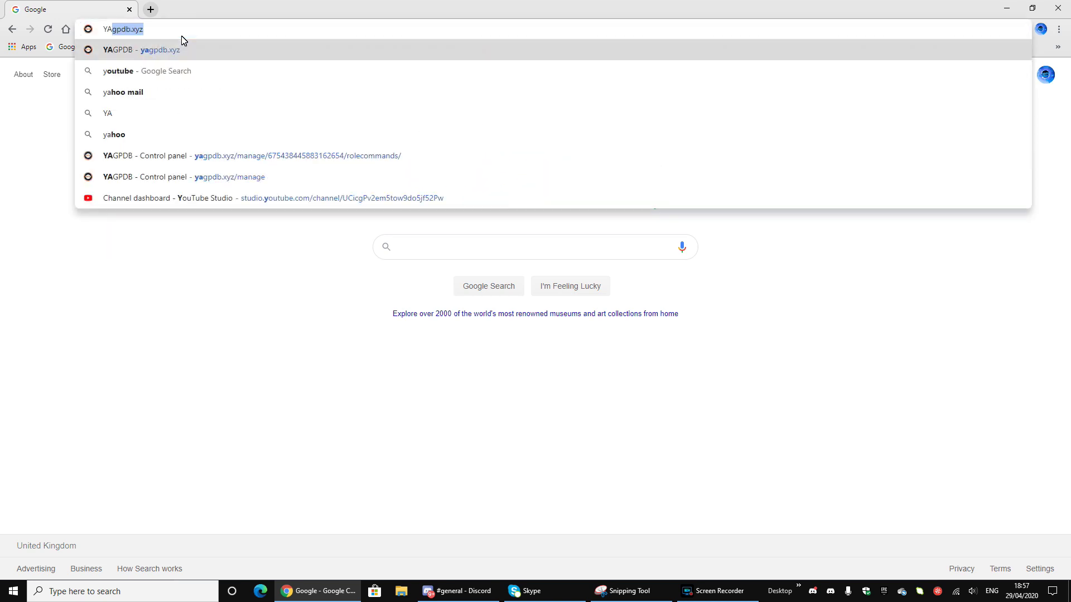
{"action": "type", "text": "GPDB.XYZ"}
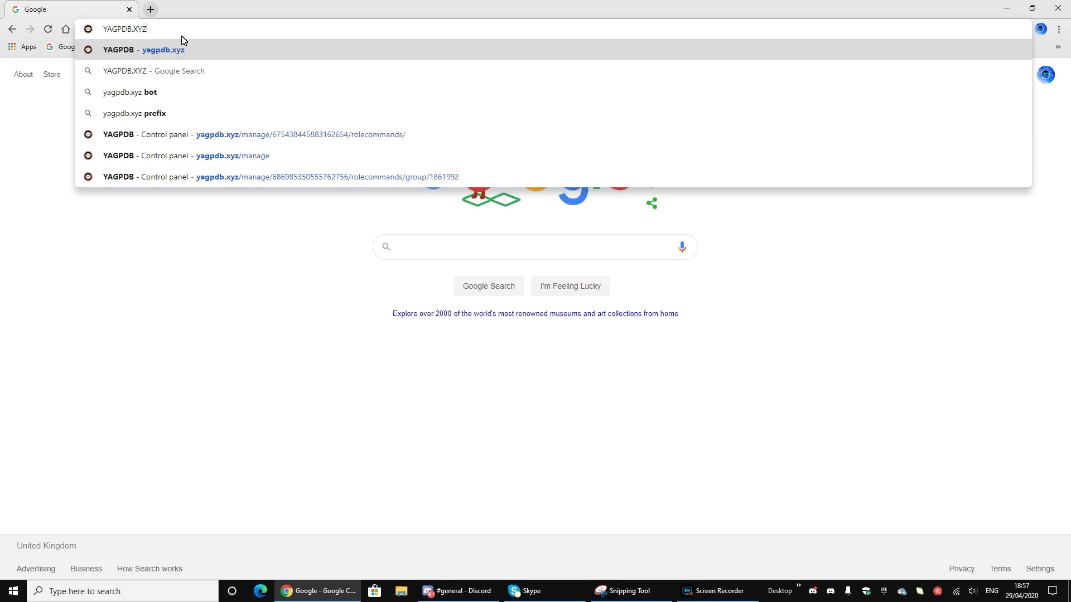
{"action": "key", "text": "Return"}
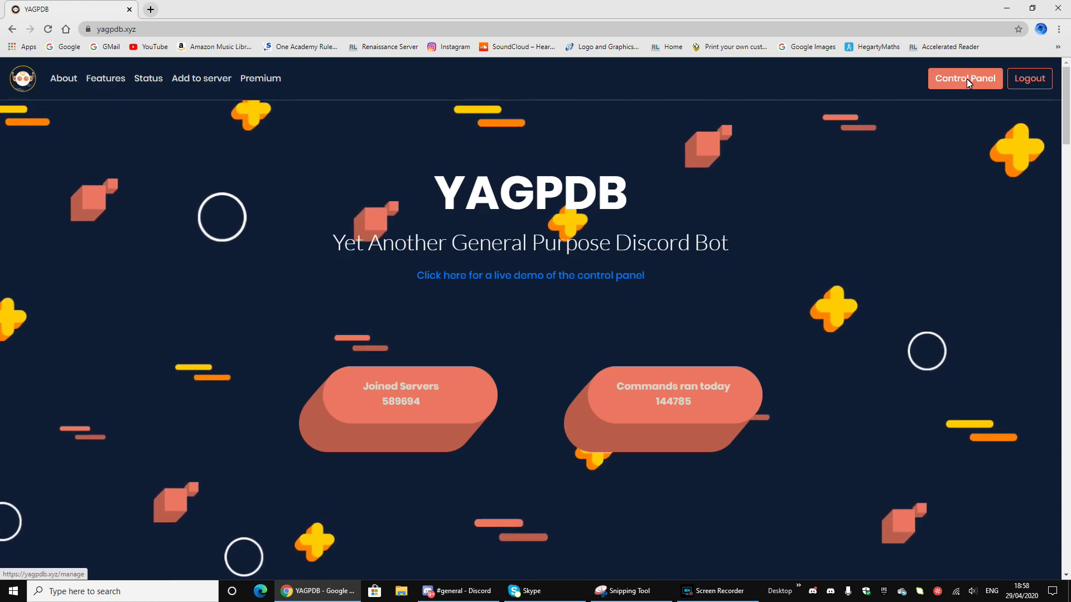
Add the YAGPDB bot to TUTORIAL SERVER, check Discord for its arrival, and return to the bot's control panel in Chrome
{"action": "left_click", "coordinate": [214, 78]}
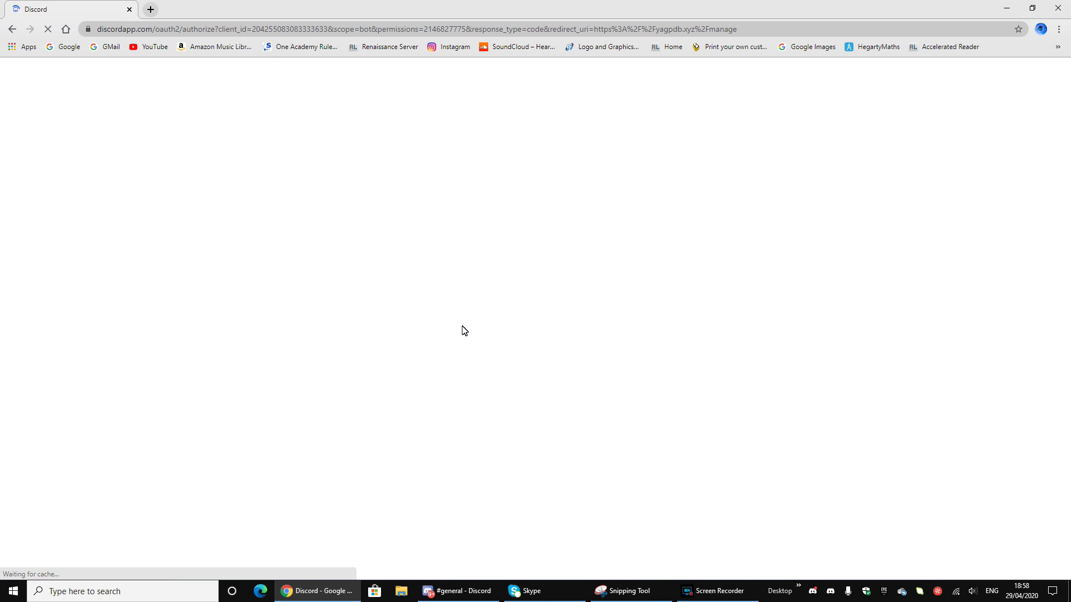
{"action": "key", "text": "alt"}
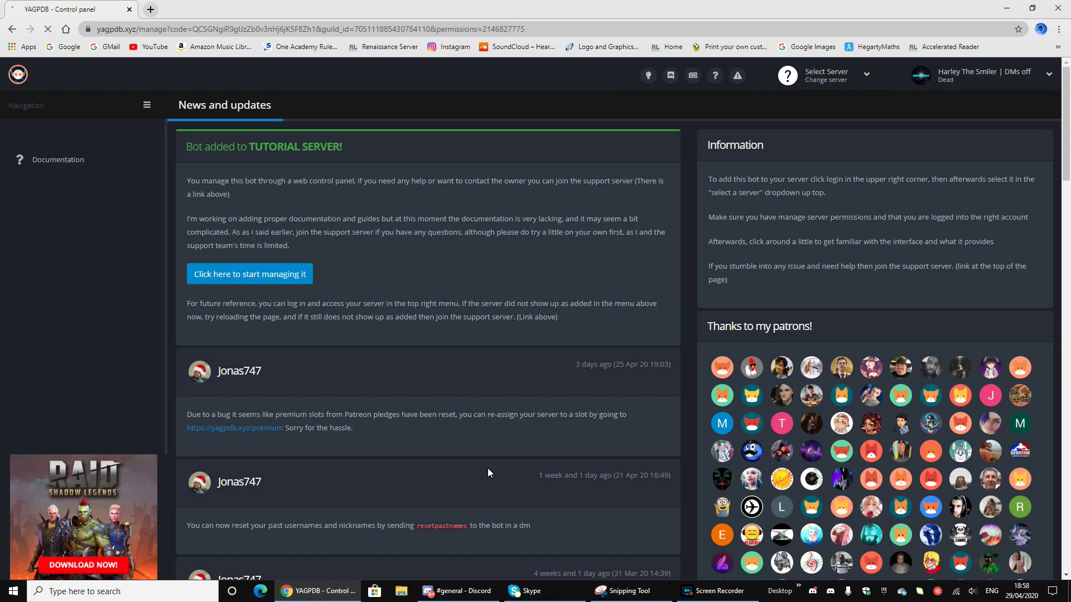
{"action": "key", "text": "alt+Tab"}
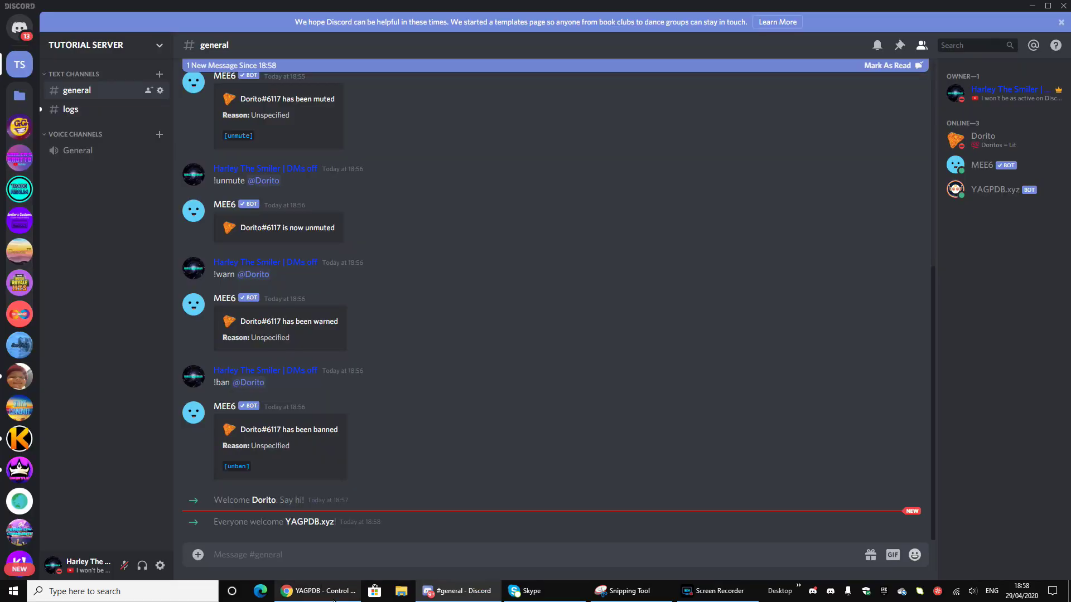
{"action": "left_click", "coordinate": [317, 591]}
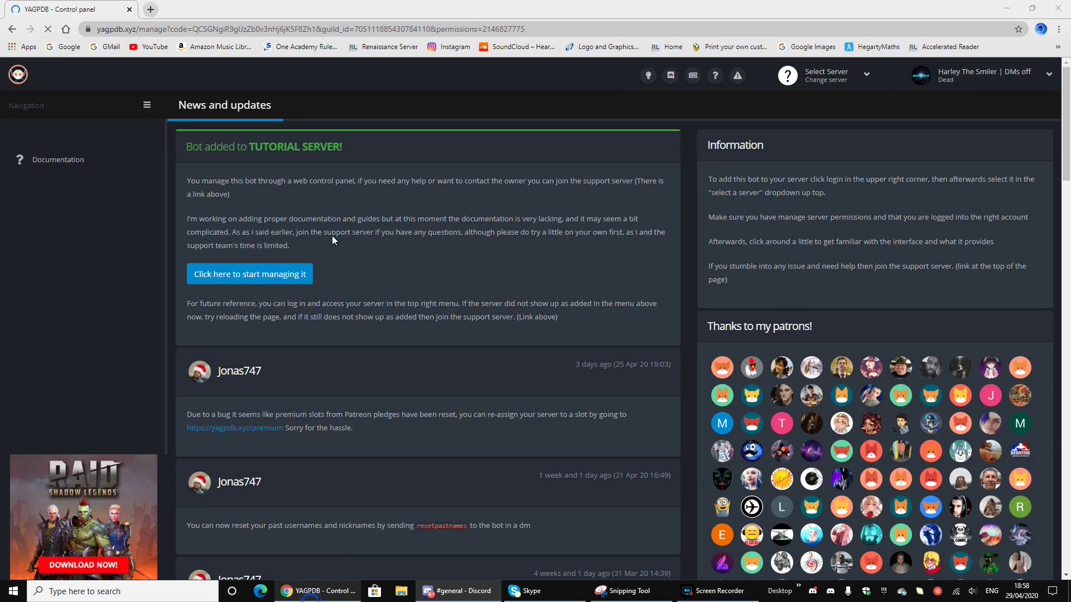
Select TUTORIAL SERVER in the YAGPDB control panel and open its Moderation settings
{"action": "left_click", "coordinate": [831, 76]}
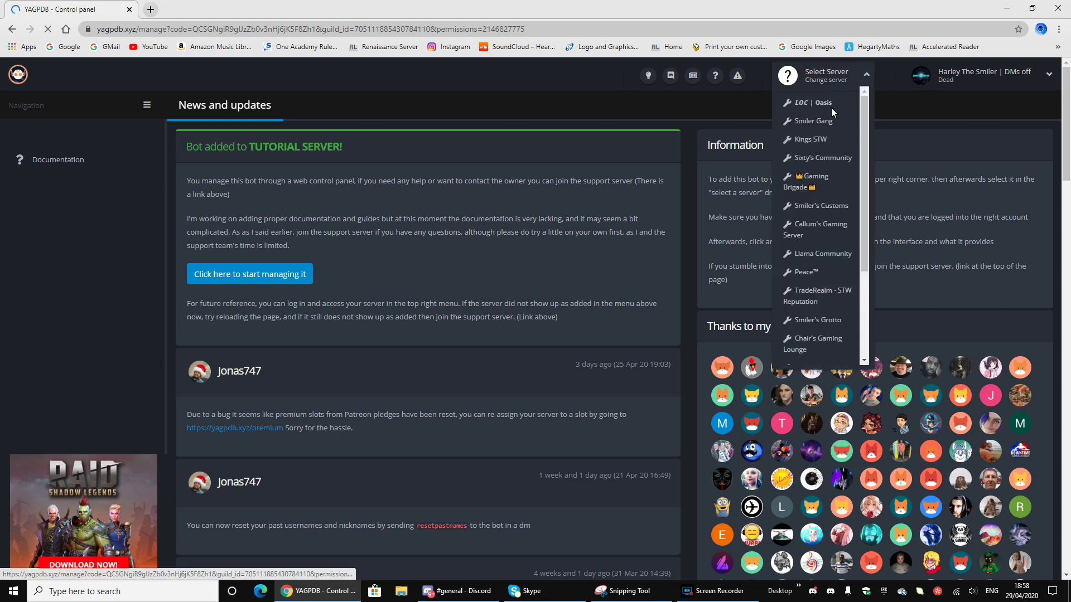
{"action": "left_click", "coordinate": [818, 178]}
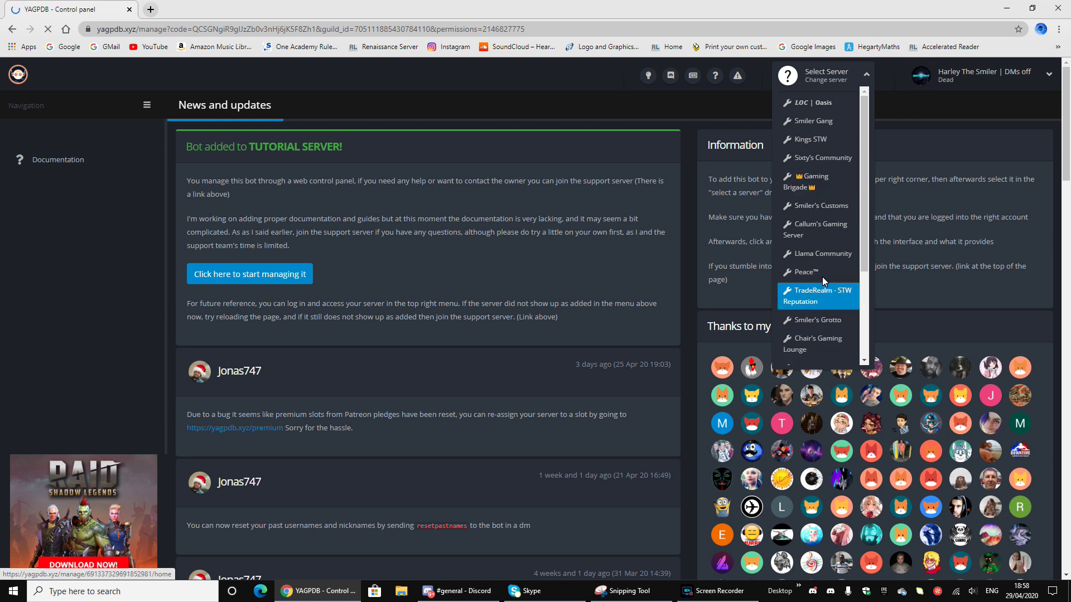
{"action": "scroll", "coordinate": [822, 277], "scroll_direction": "down", "scroll_amount": 1}
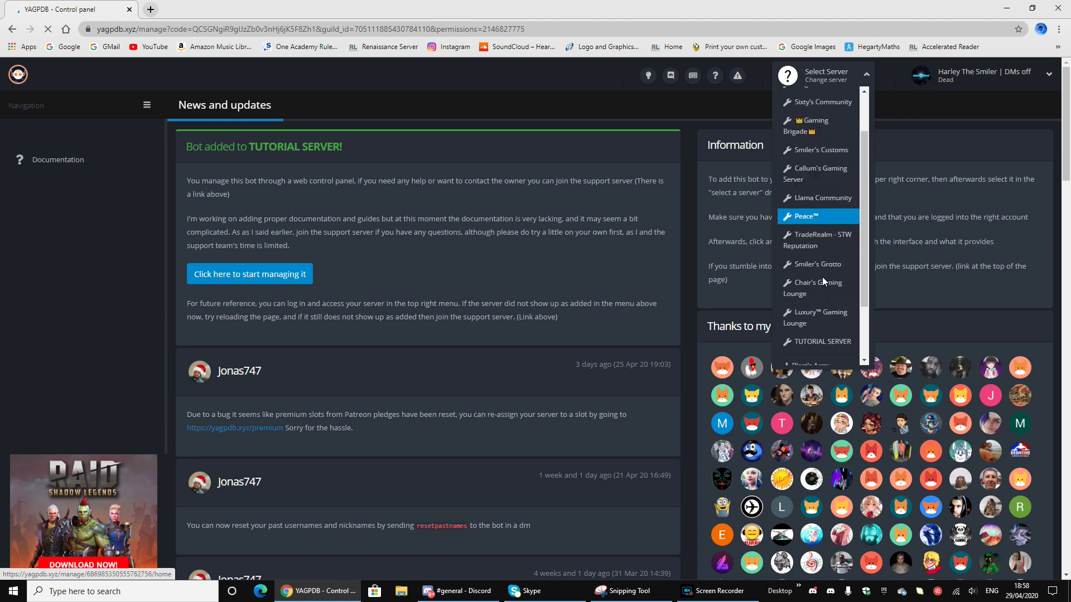
{"action": "left_click", "coordinate": [818, 337]}
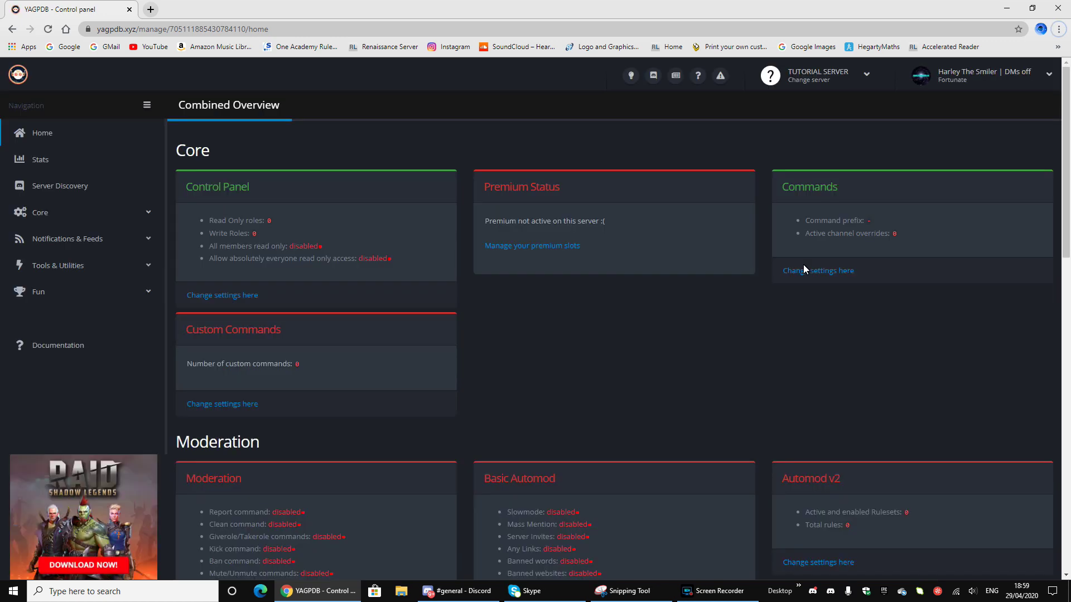
{"action": "scroll", "coordinate": [480, 434], "scroll_direction": "down", "scroll_amount": 2}
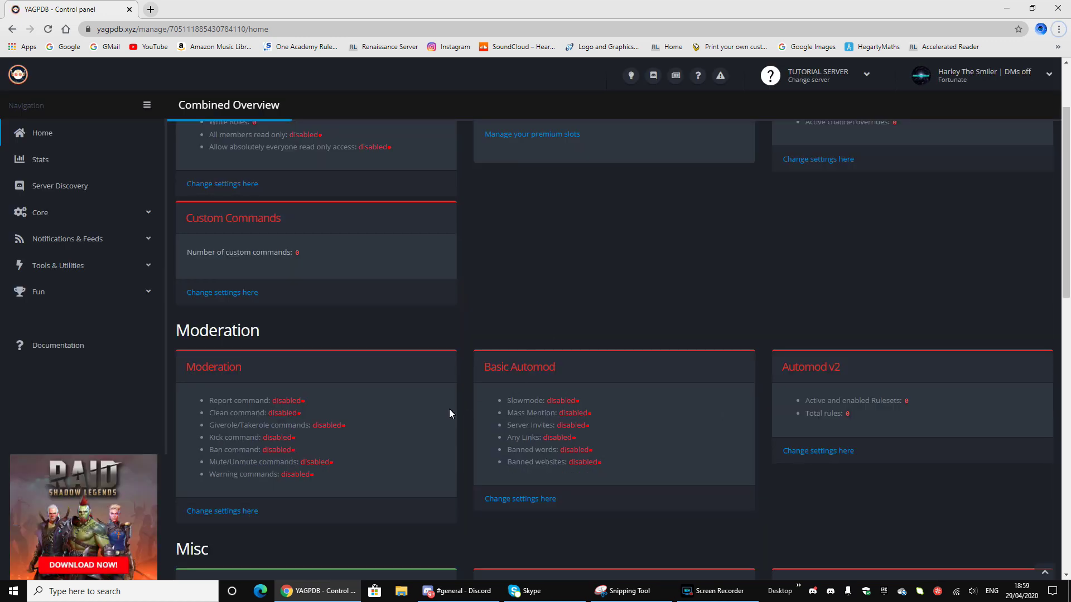
{"action": "left_click", "coordinate": [237, 511]}
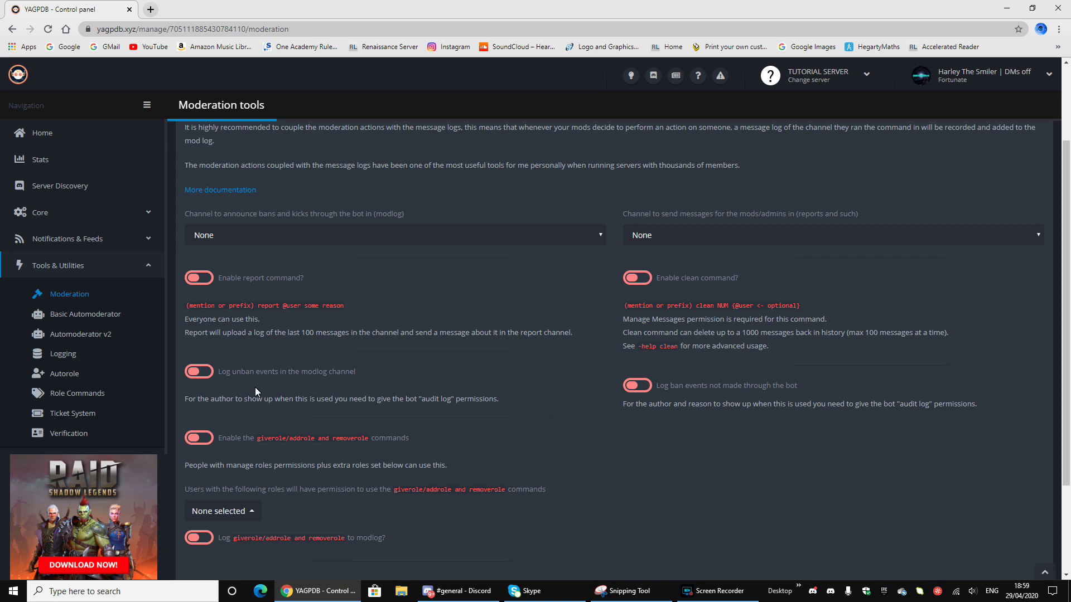
Enable logging of unban events in the modlog channel and enable the clean command in the general moderation settings
{"action": "left_click", "coordinate": [197, 371]}
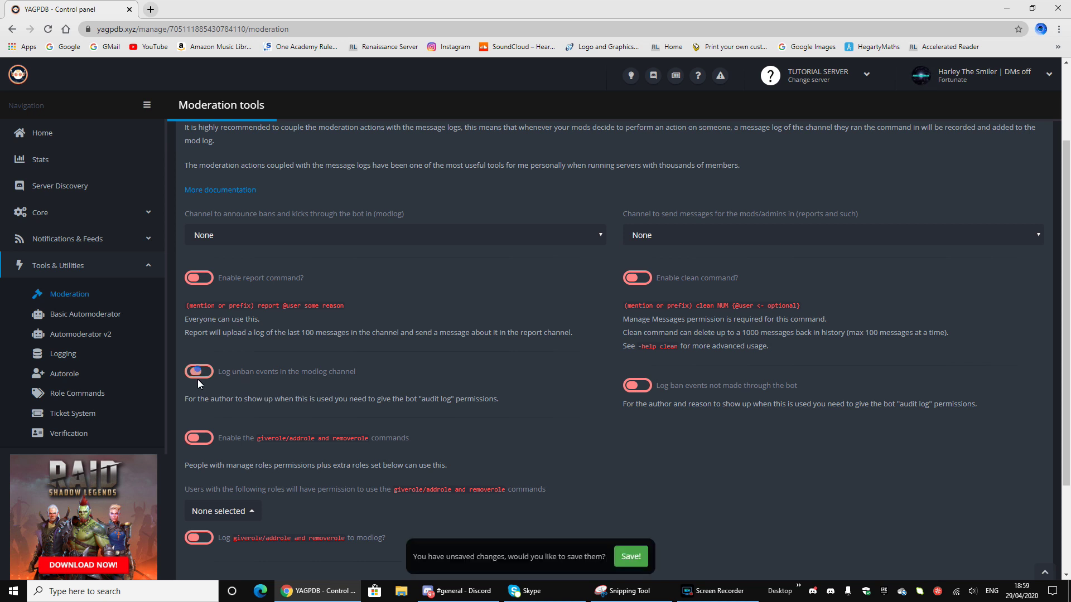
{"action": "scroll", "coordinate": [207, 328], "scroll_direction": "down", "scroll_amount": 2}
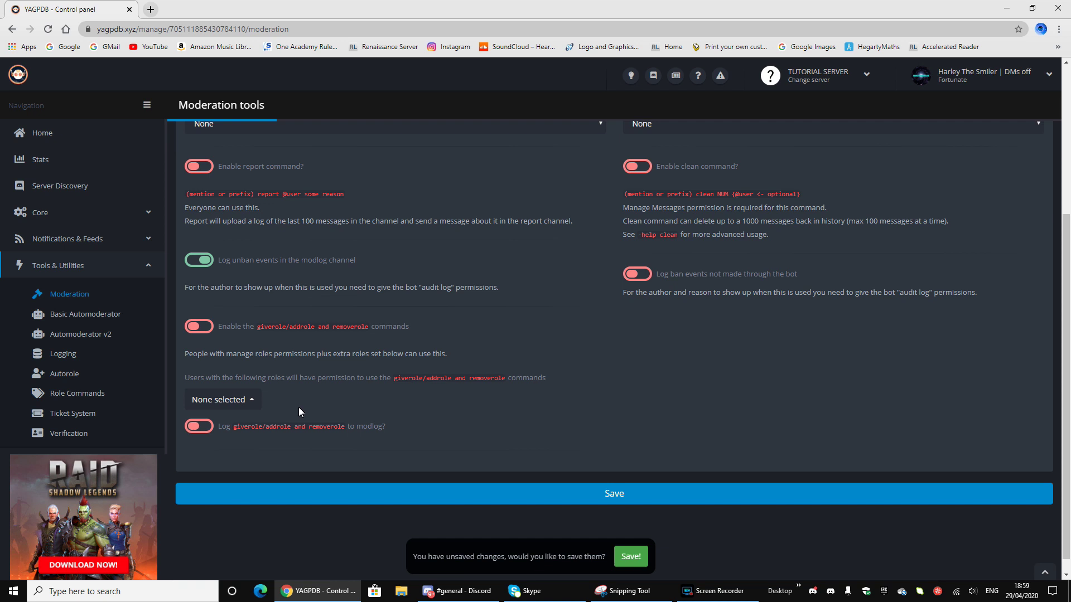
{"action": "scroll", "coordinate": [299, 407], "scroll_direction": "up", "scroll_amount": 4}
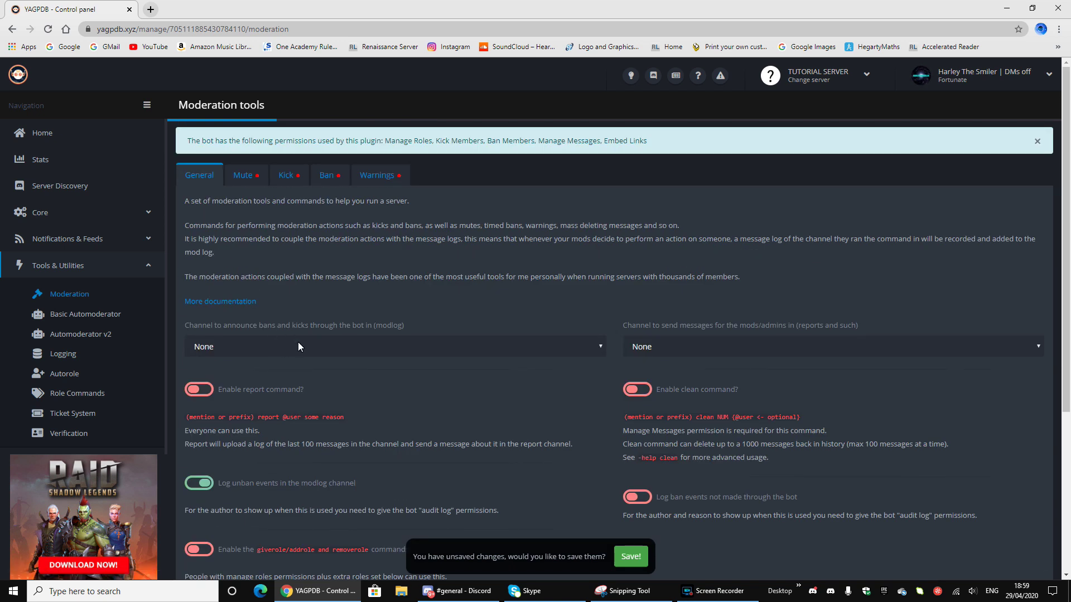
{"action": "left_click", "coordinate": [644, 389]}
{"action": "scroll", "coordinate": [695, 391], "scroll_direction": "down", "scroll_amount": 4}
{"action": "scroll", "coordinate": [696, 384], "scroll_direction": "up", "scroll_amount": 3}
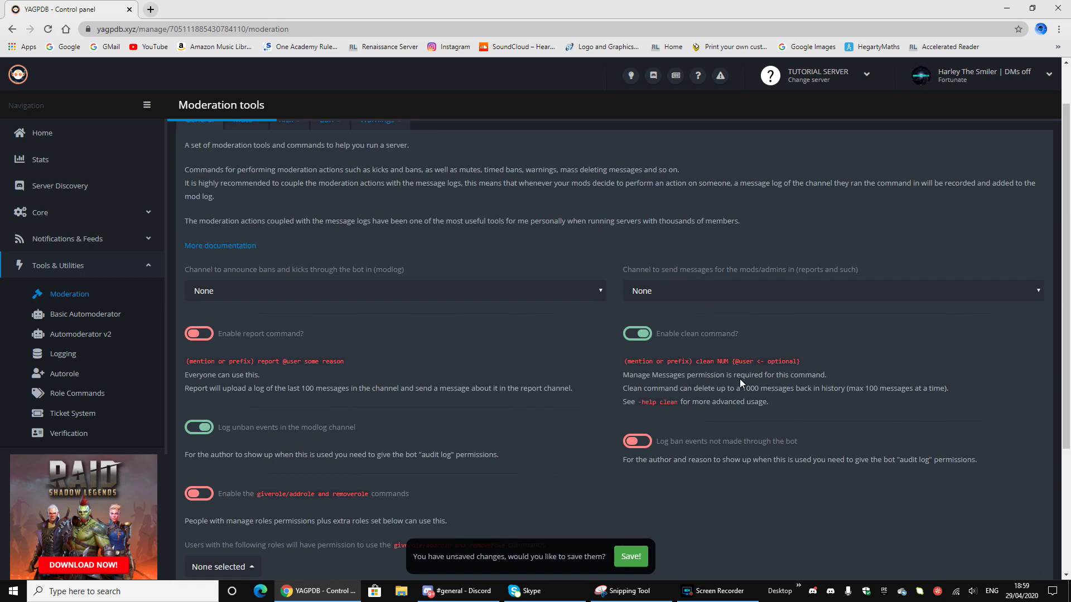
{"action": "scroll", "coordinate": [257, 265], "scroll_direction": "up", "scroll_amount": 1}
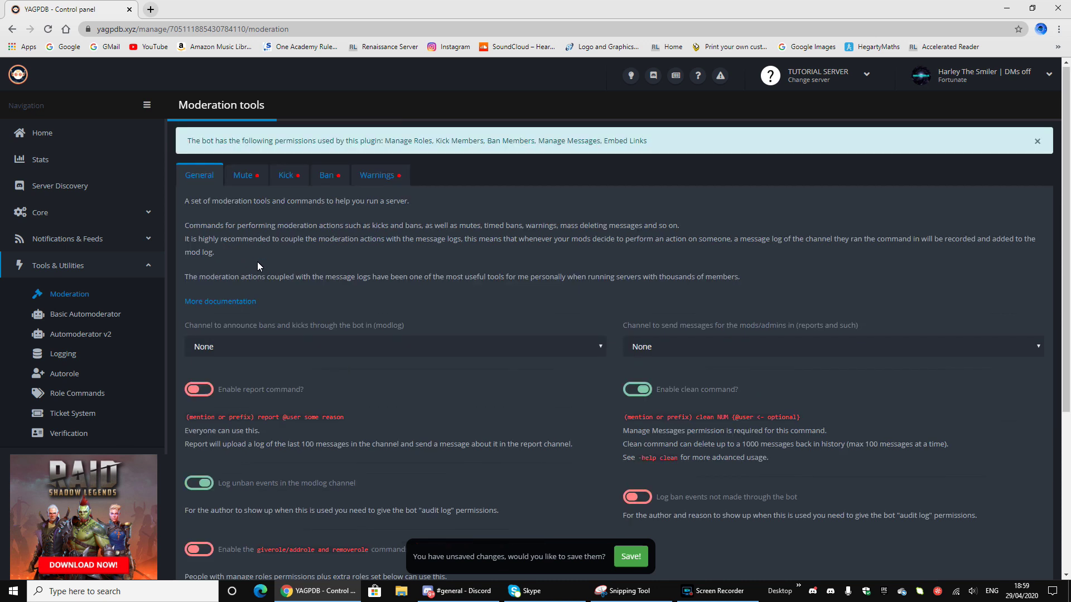
Enable the mute/unmute commands, let the bot manage the mute role, and disallow adding reactions when muted
{"action": "left_click", "coordinate": [242, 178]}
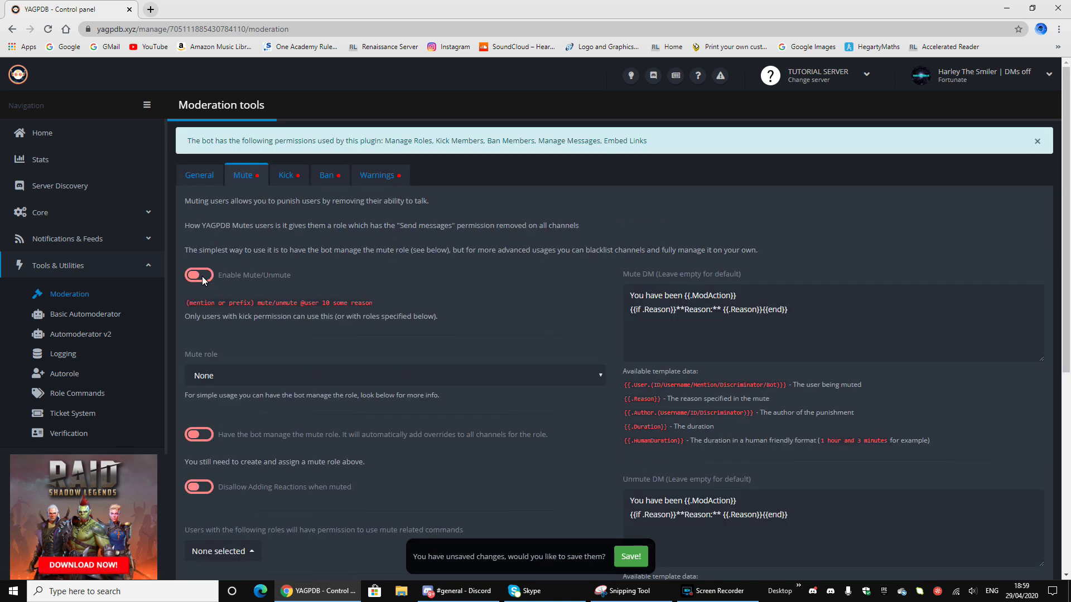
{"action": "left_click", "coordinate": [199, 276]}
{"action": "left_click", "coordinate": [200, 437]}
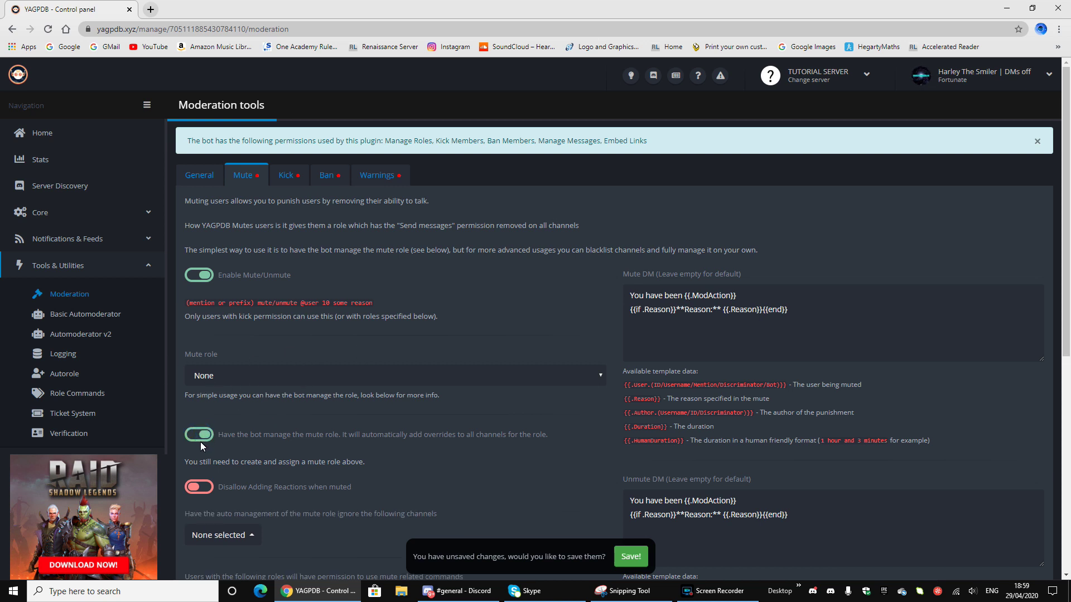
{"action": "scroll", "coordinate": [327, 444], "scroll_direction": "down", "scroll_amount": 1}
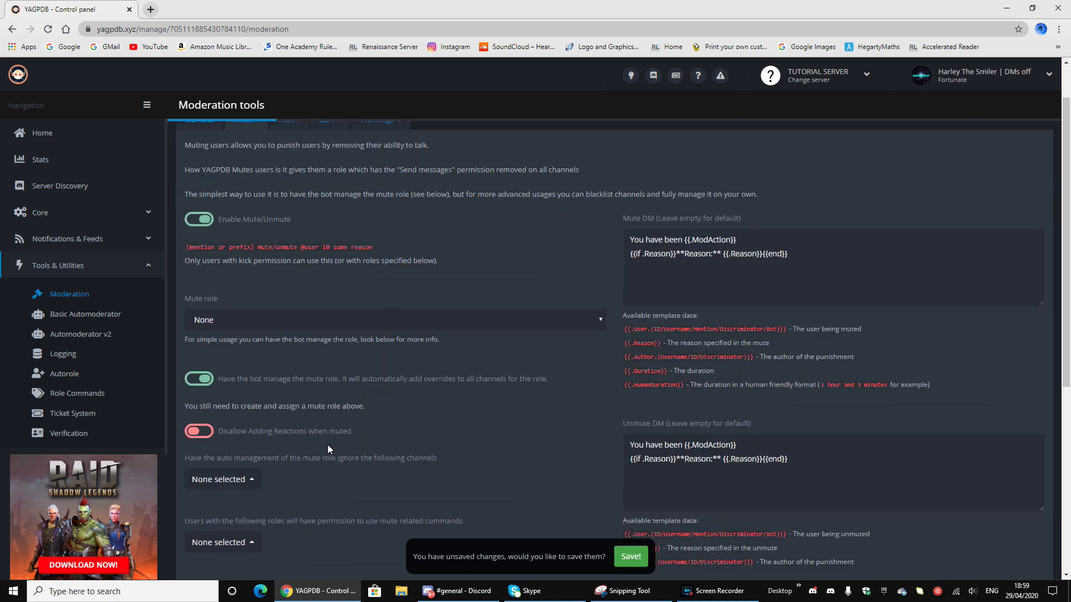
{"action": "left_click", "coordinate": [200, 431]}
Give the TRIAL HELPER, HELPER, TRIAL MOD and MODERATOR roles permission to use mute related commands
{"action": "scroll", "coordinate": [202, 433], "scroll_direction": "down", "scroll_amount": 1}
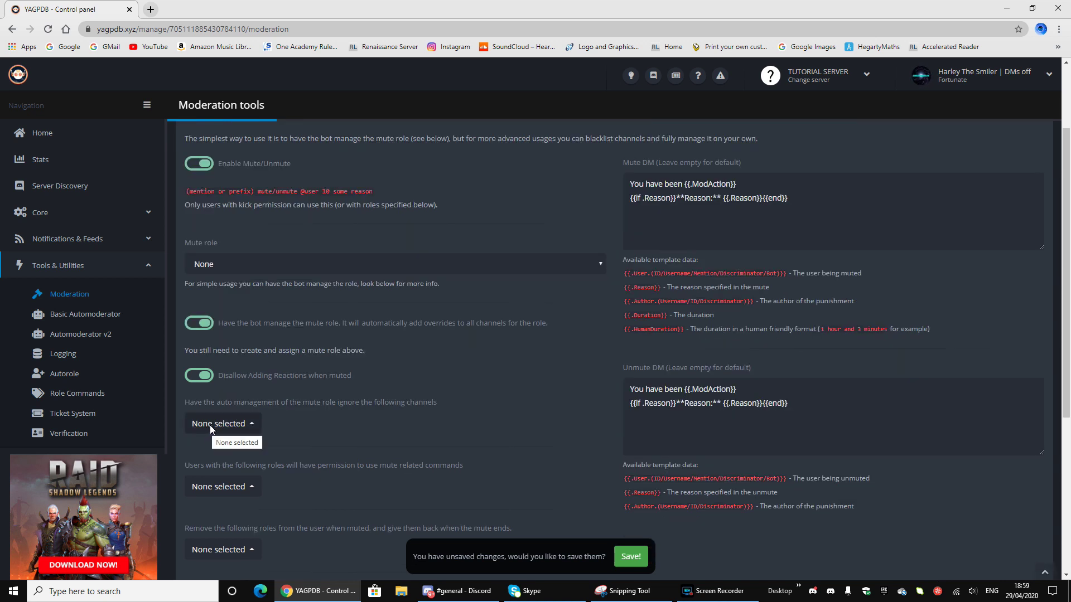
{"action": "scroll", "coordinate": [262, 427], "scroll_direction": "down", "scroll_amount": 1}
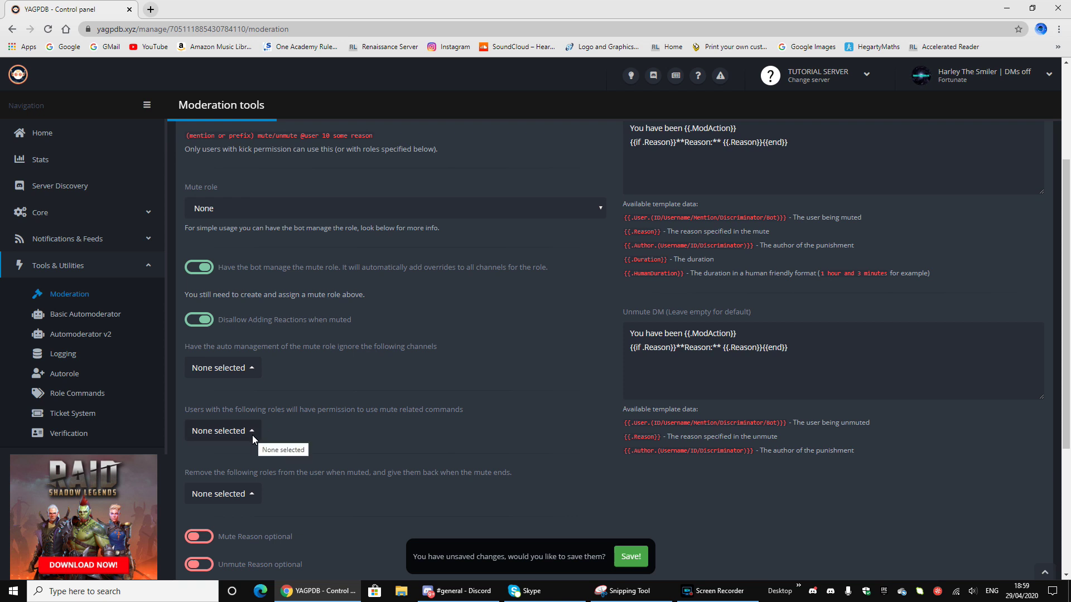
{"action": "left_click", "coordinate": [246, 427]}
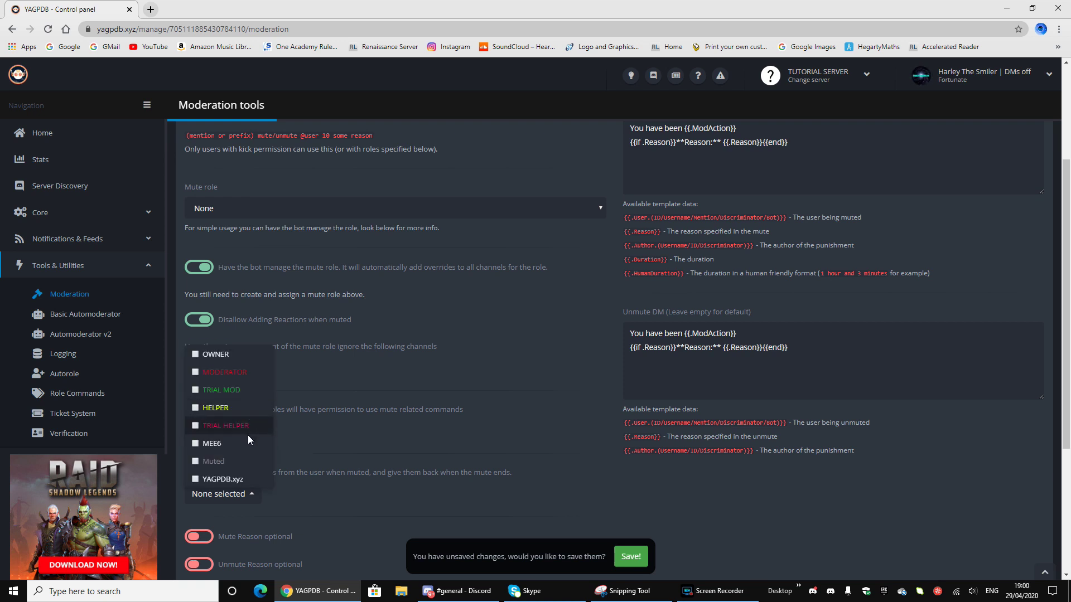
{"action": "left_click", "coordinate": [246, 426]}
{"action": "left_click", "coordinate": [241, 408]}
{"action": "left_click", "coordinate": [237, 390]}
{"action": "left_click", "coordinate": [236, 372]}
{"action": "left_click", "coordinate": [435, 439]}
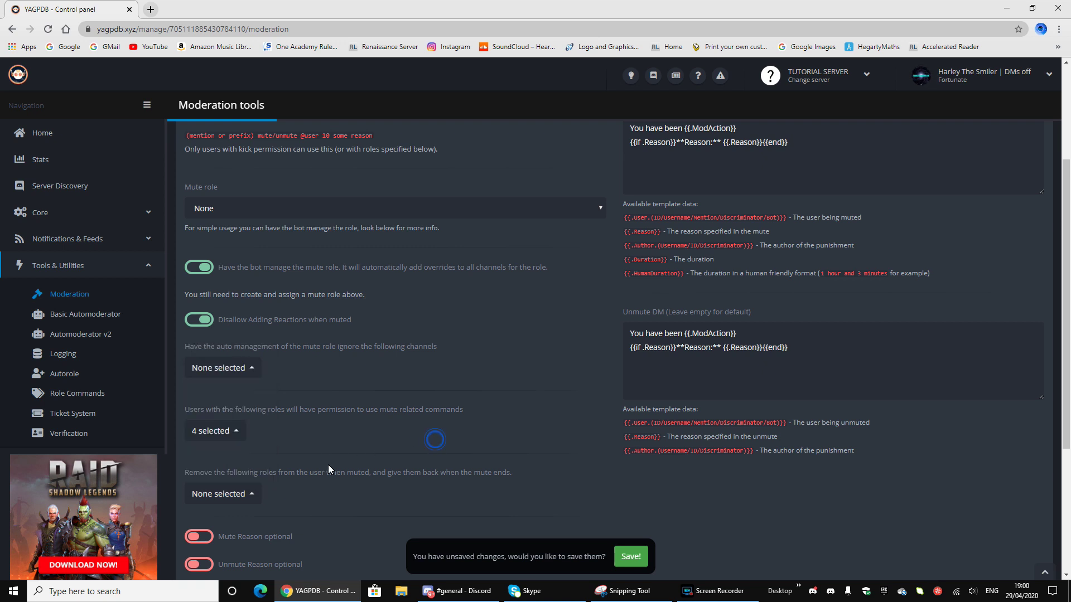
Check the roles that can be removed from muted users and make the unmute reason optional
{"action": "scroll", "coordinate": [328, 464], "scroll_direction": "down", "scroll_amount": 2}
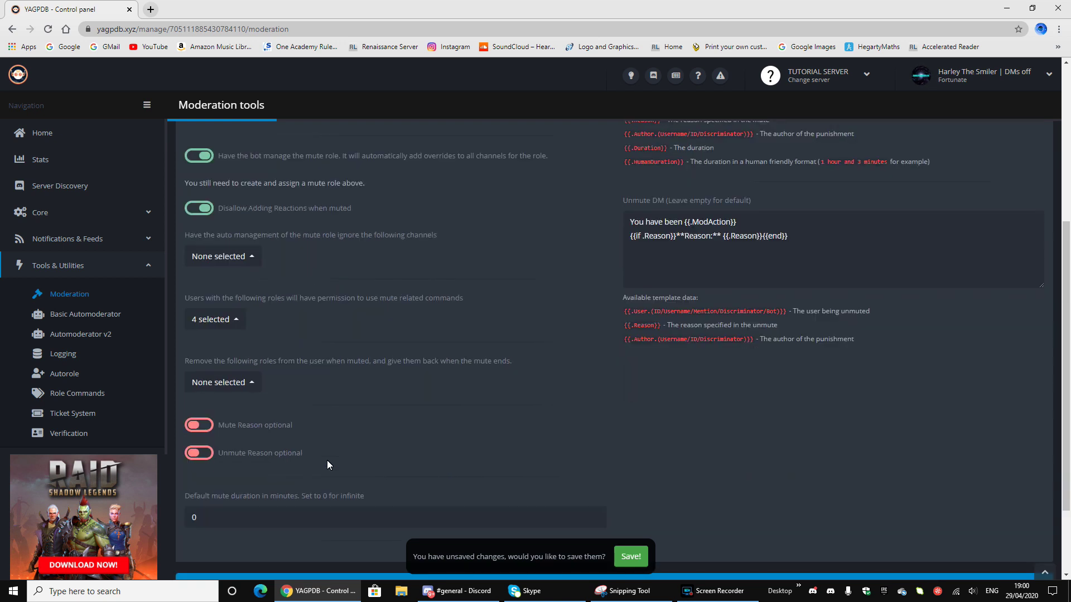
{"action": "left_click", "coordinate": [244, 380]}
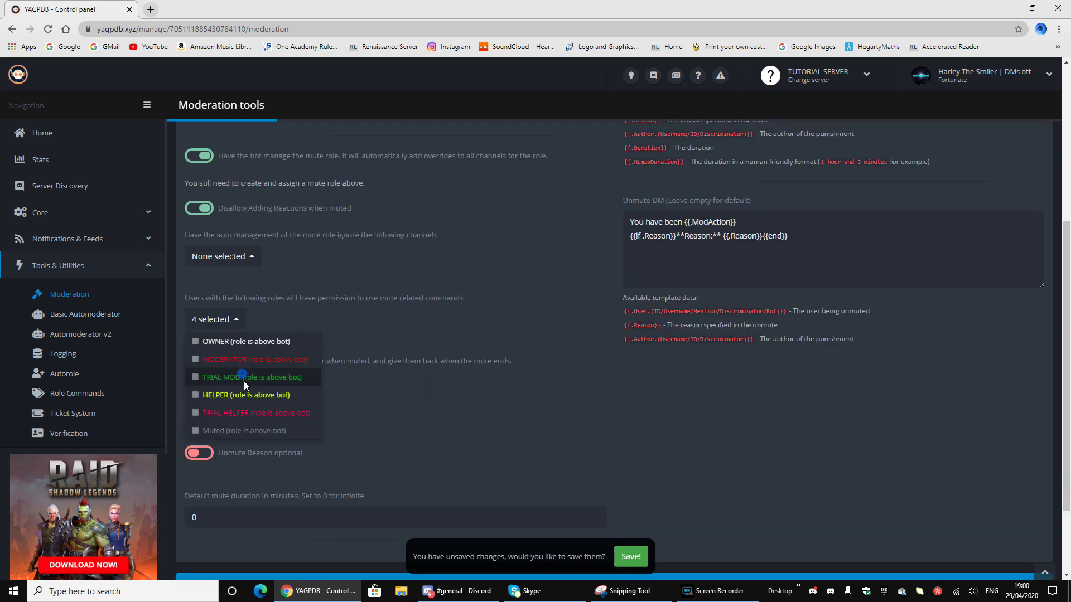
{"action": "left_click", "coordinate": [384, 414]}
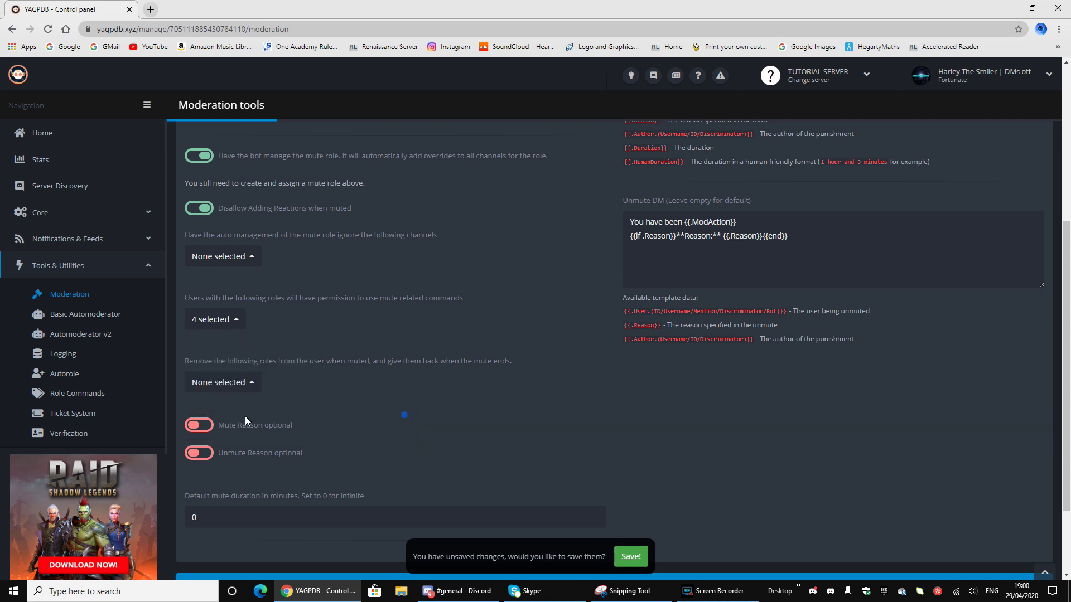
{"action": "left_click", "coordinate": [199, 453]}
{"action": "scroll", "coordinate": [251, 460], "scroll_direction": "down", "scroll_amount": 2}
{"action": "scroll", "coordinate": [346, 435], "scroll_direction": "up", "scroll_amount": 2}
{"action": "scroll", "coordinate": [527, 440], "scroll_direction": "up", "scroll_amount": 5}
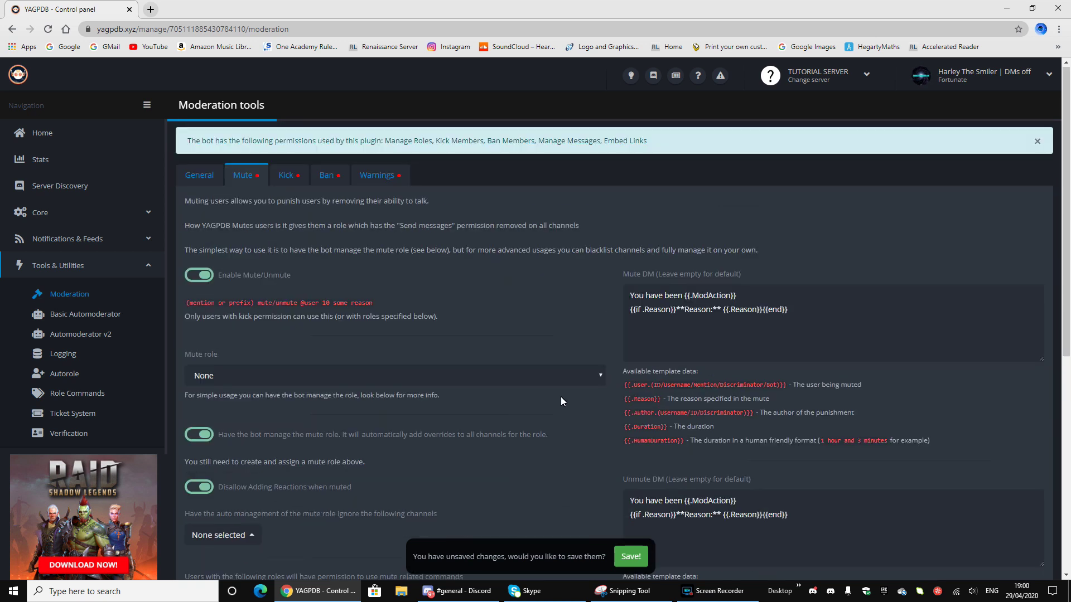
Configure the kick command with MODERATOR and TRIAL MOD as permitted roles and an optional reason
{"action": "left_click", "coordinate": [287, 175]}
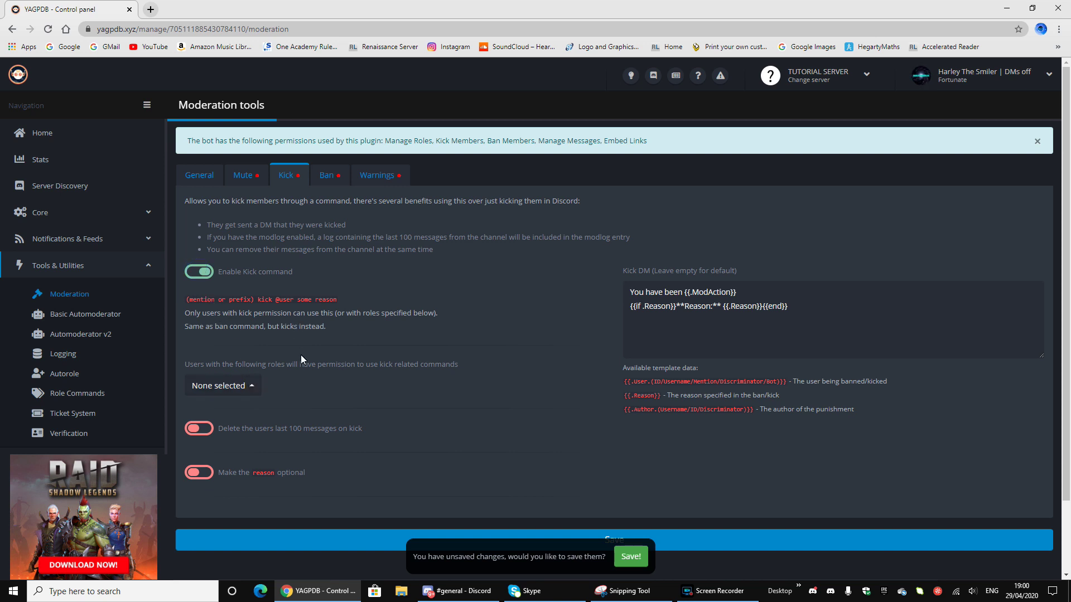
{"action": "left_click", "coordinate": [226, 393]}
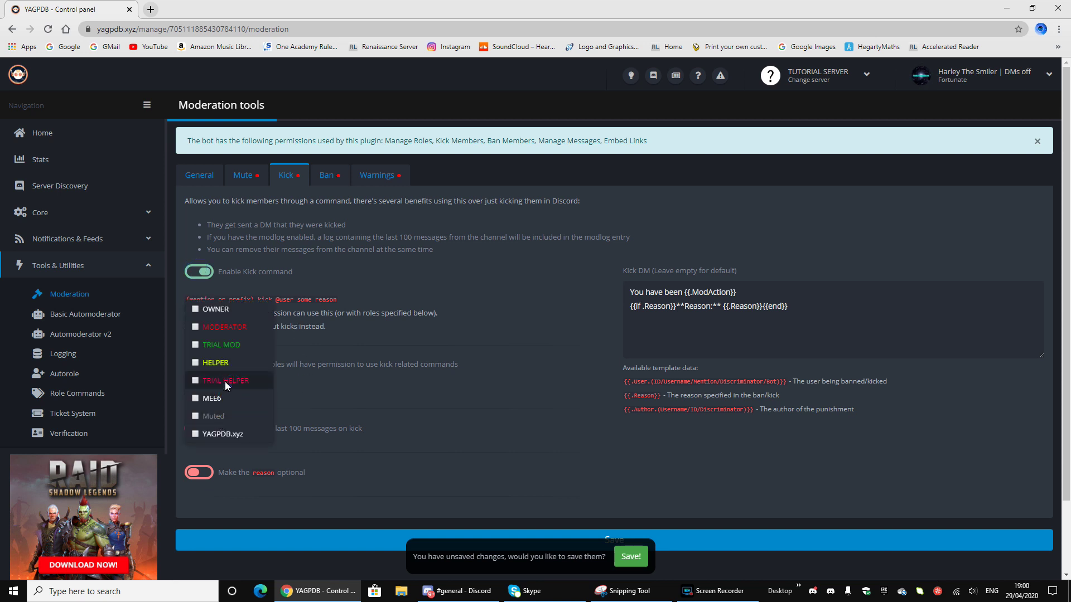
{"action": "left_click", "coordinate": [223, 347]}
{"action": "left_click", "coordinate": [233, 330]}
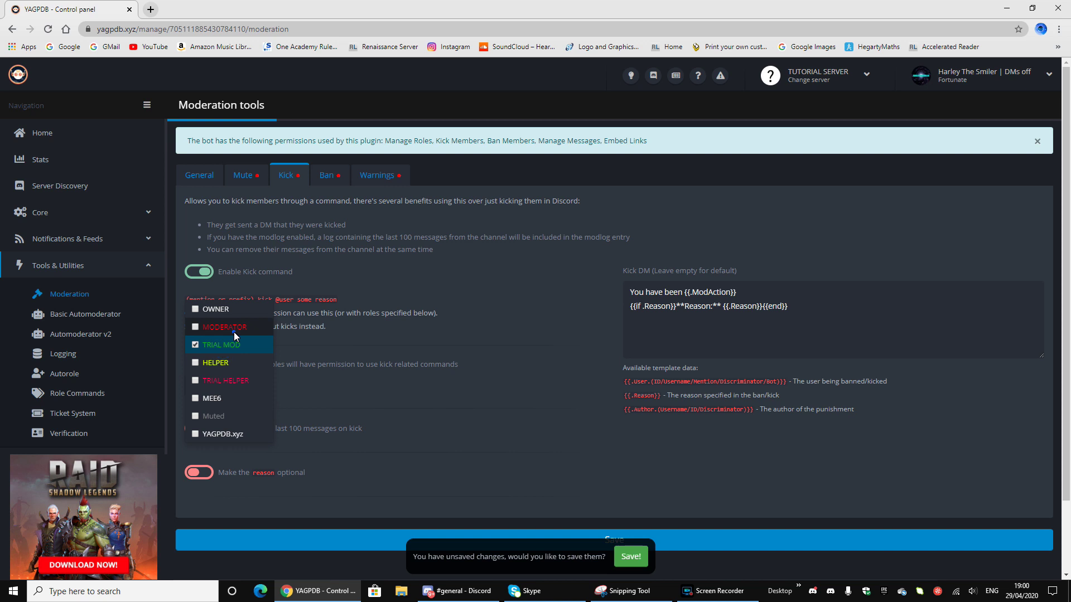
{"action": "left_click", "coordinate": [347, 336]}
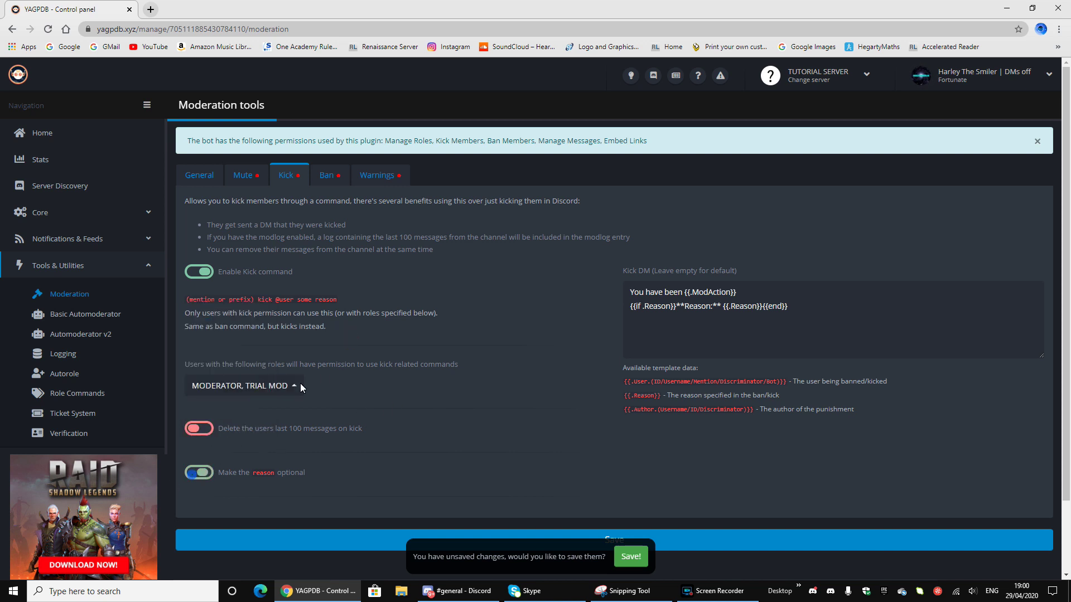
Enable the ban command for the MODERATOR role and make its reason optional
{"action": "left_click", "coordinate": [338, 176]}
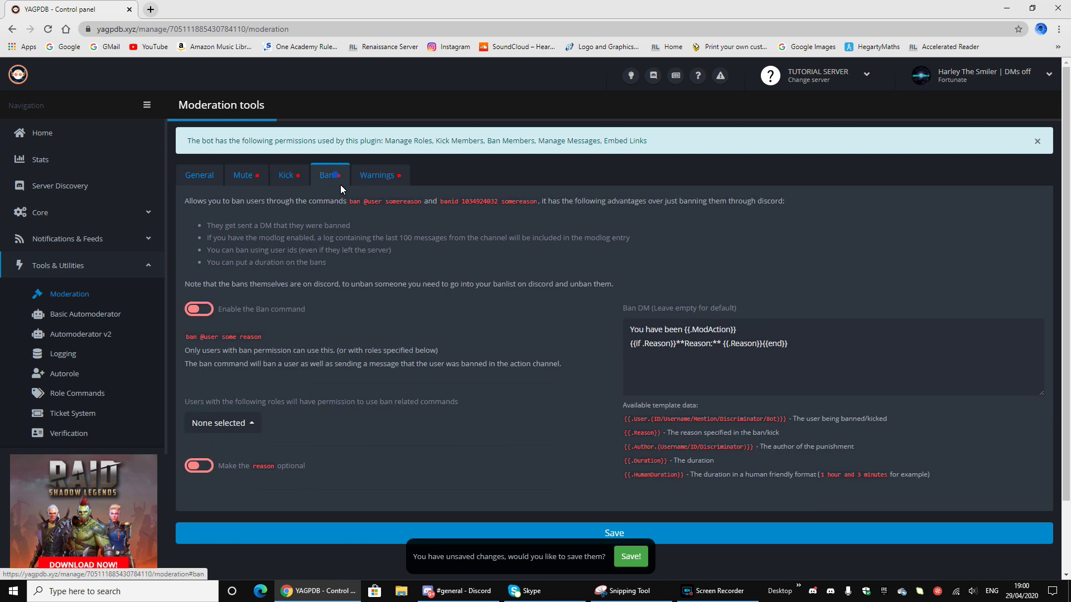
{"action": "left_click", "coordinate": [186, 310]}
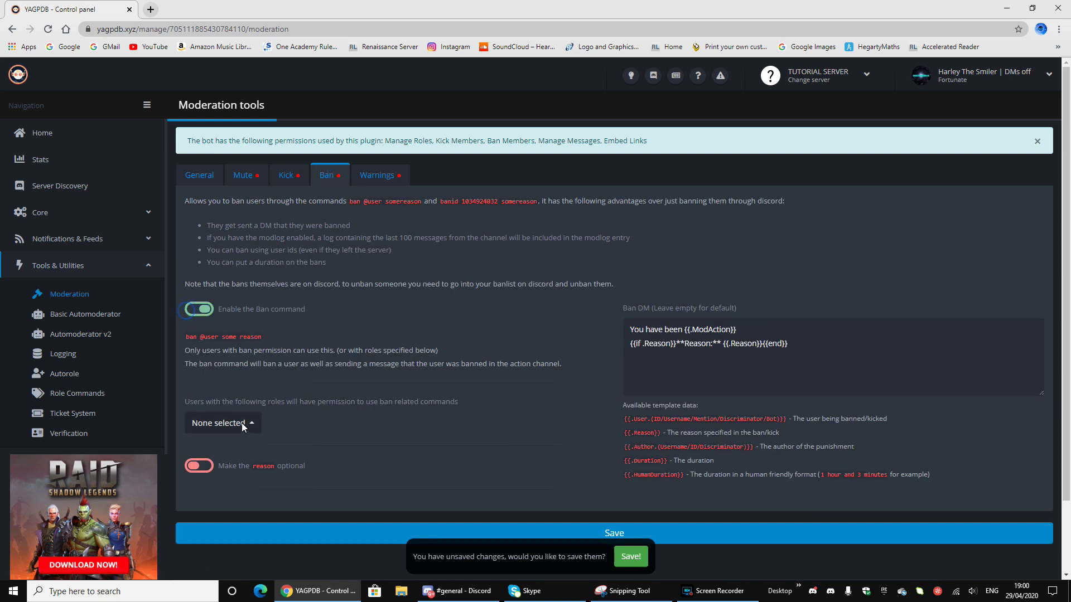
{"action": "left_click", "coordinate": [244, 428]}
{"action": "left_click", "coordinate": [229, 364]}
{"action": "left_click", "coordinate": [392, 419]}
{"action": "left_click", "coordinate": [204, 471]}
Enable the warning commands for the MODERATOR, TRIAL MOD and HELPER roles with warnings sent to the modlog, and save the moderation settings
{"action": "left_click", "coordinate": [367, 176]}
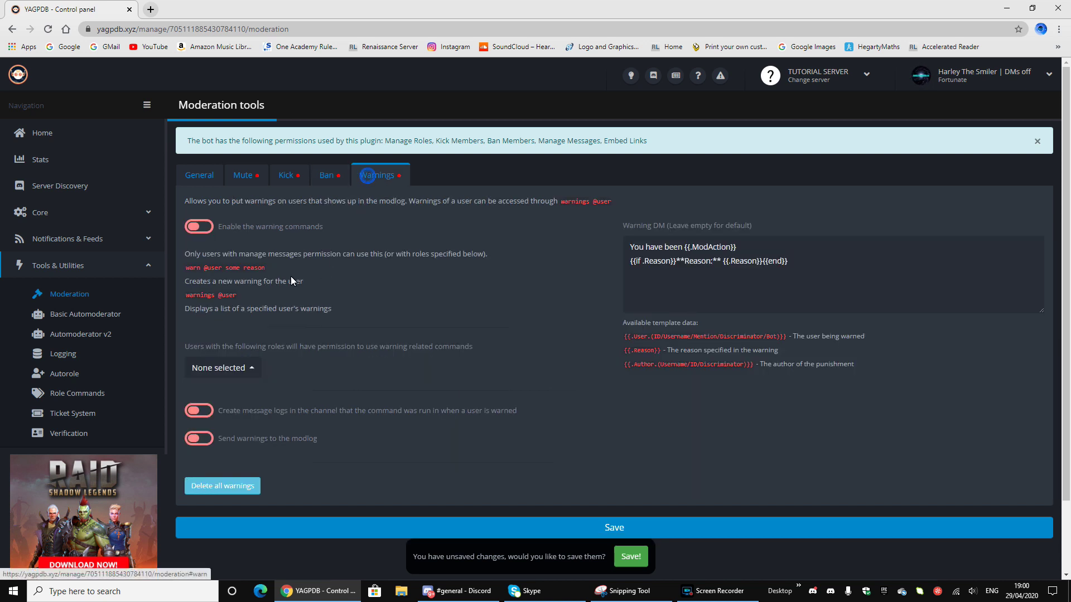
{"action": "left_click", "coordinate": [199, 228]}
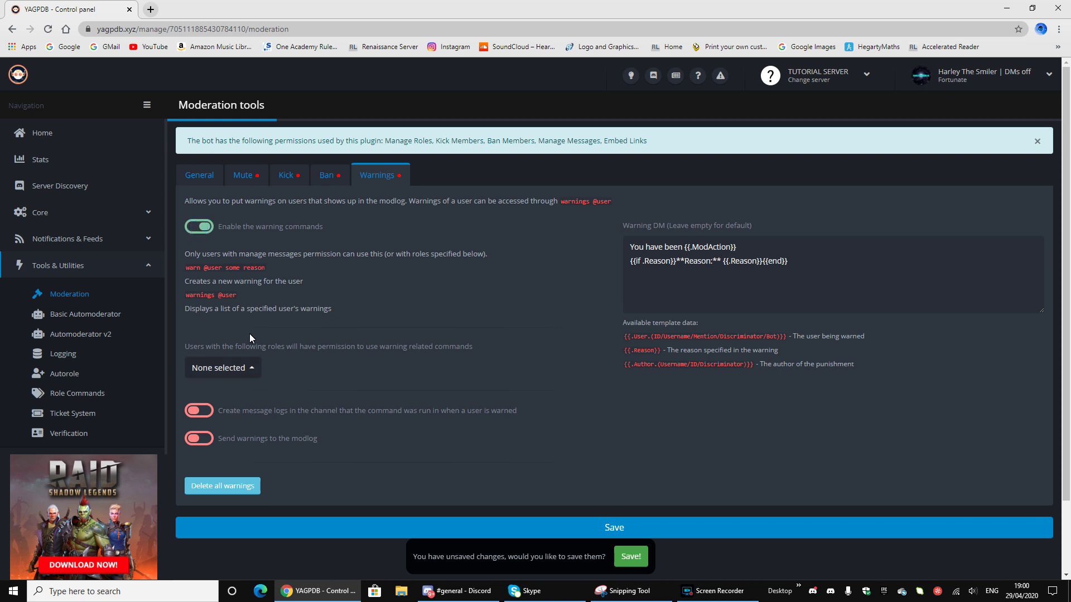
{"action": "left_click", "coordinate": [237, 371]}
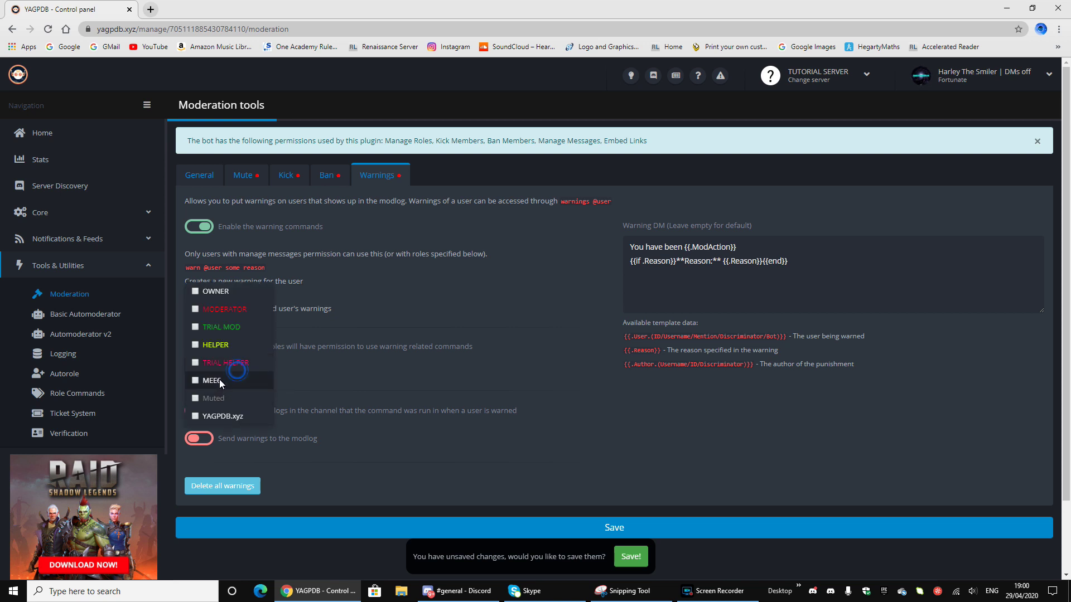
{"action": "left_click", "coordinate": [226, 345]}
{"action": "left_click", "coordinate": [234, 327]}
{"action": "left_click", "coordinate": [243, 309]}
{"action": "left_click", "coordinate": [419, 300]}
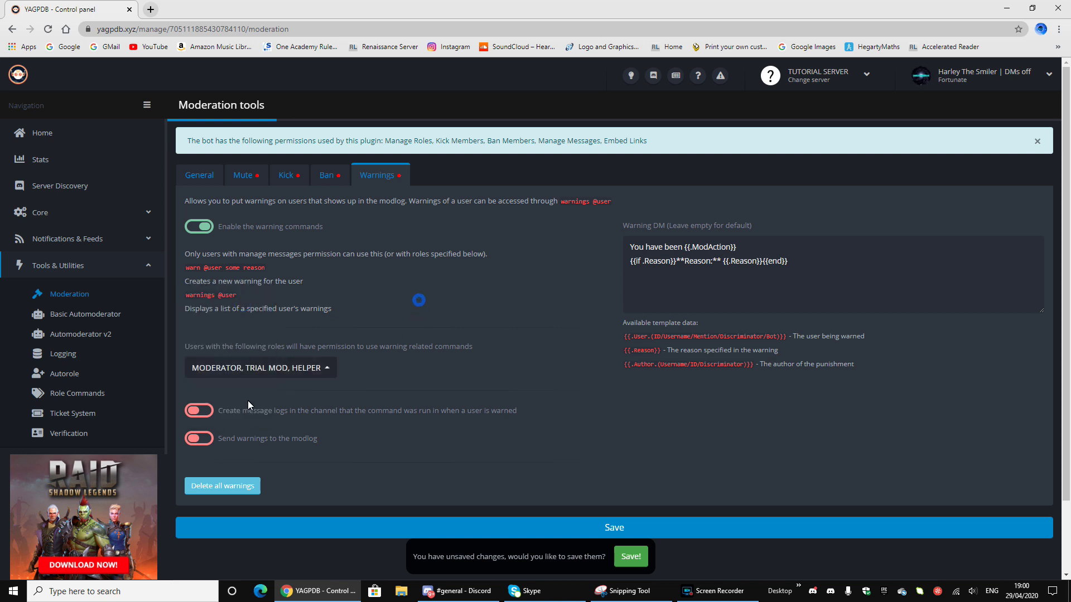
{"action": "left_click", "coordinate": [203, 444]}
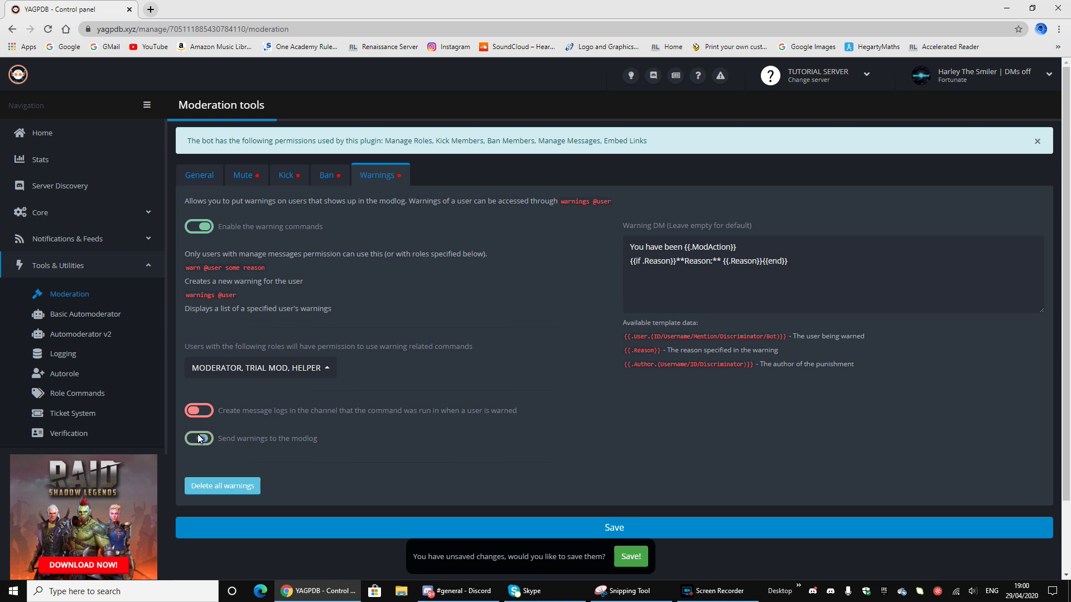
{"action": "left_click", "coordinate": [631, 557]}
Switch to Discord and try YAGPDB's -mute command on the other member in the general channel
{"action": "key", "text": "alt+Tab"}
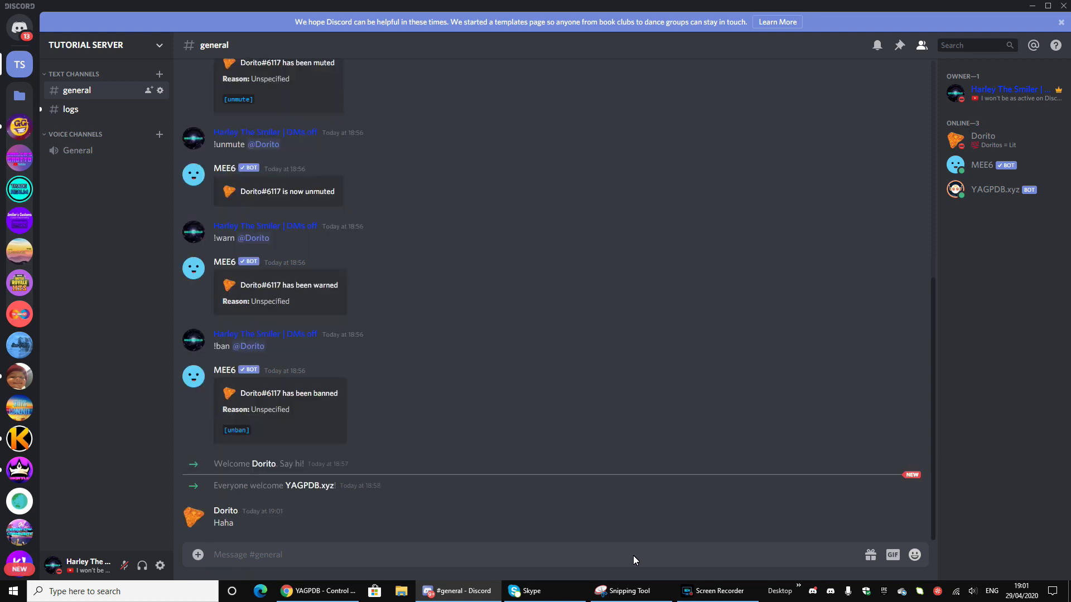
{"action": "type", "text": "-mute @dori"}
{"action": "key", "text": "Tab"}
{"action": "key", "text": "Return"}
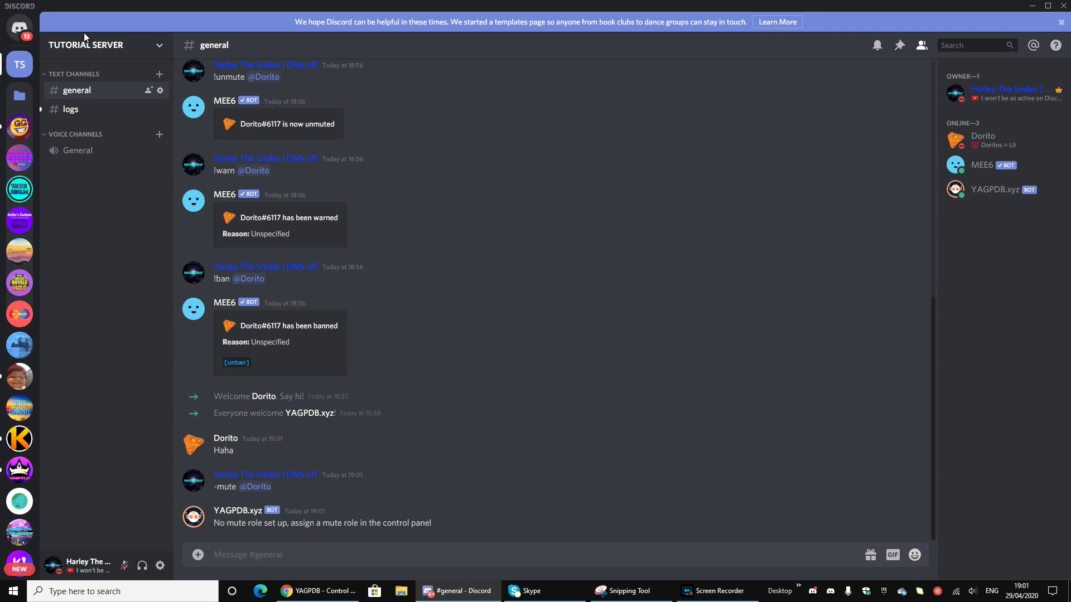
Look up the Muted role in TUTORIAL SERVER's role settings and close the settings
{"action": "left_click", "coordinate": [89, 117]}
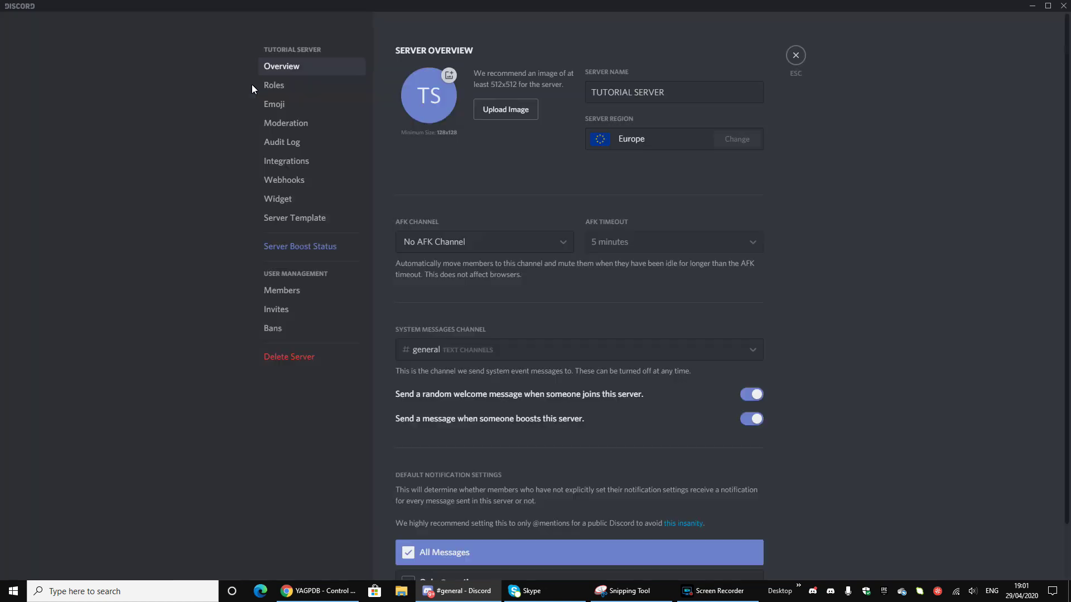
{"action": "left_click", "coordinate": [280, 86]}
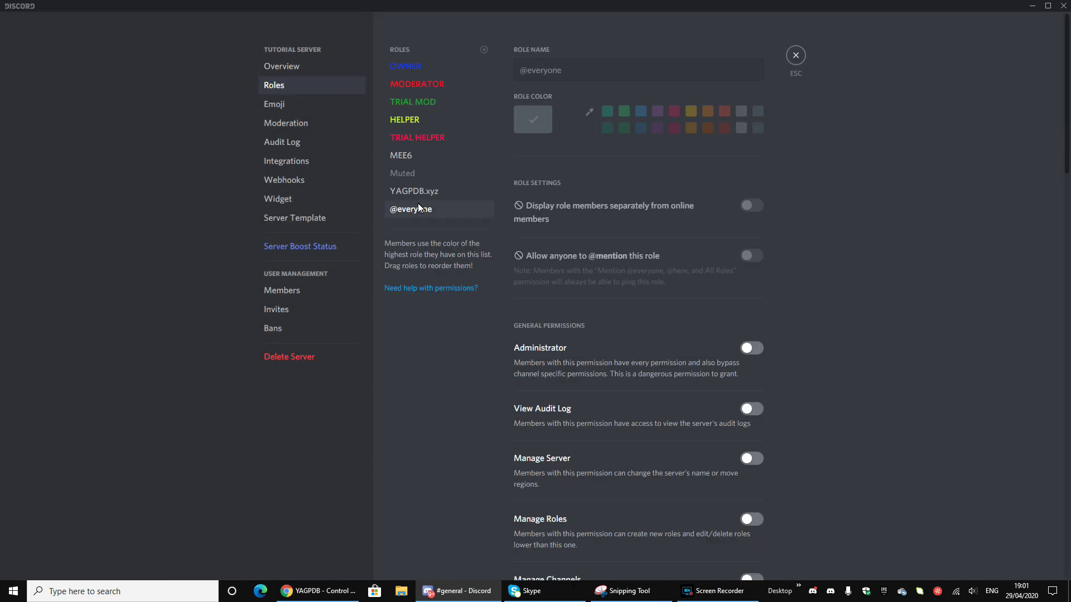
{"action": "left_click", "coordinate": [423, 174]}
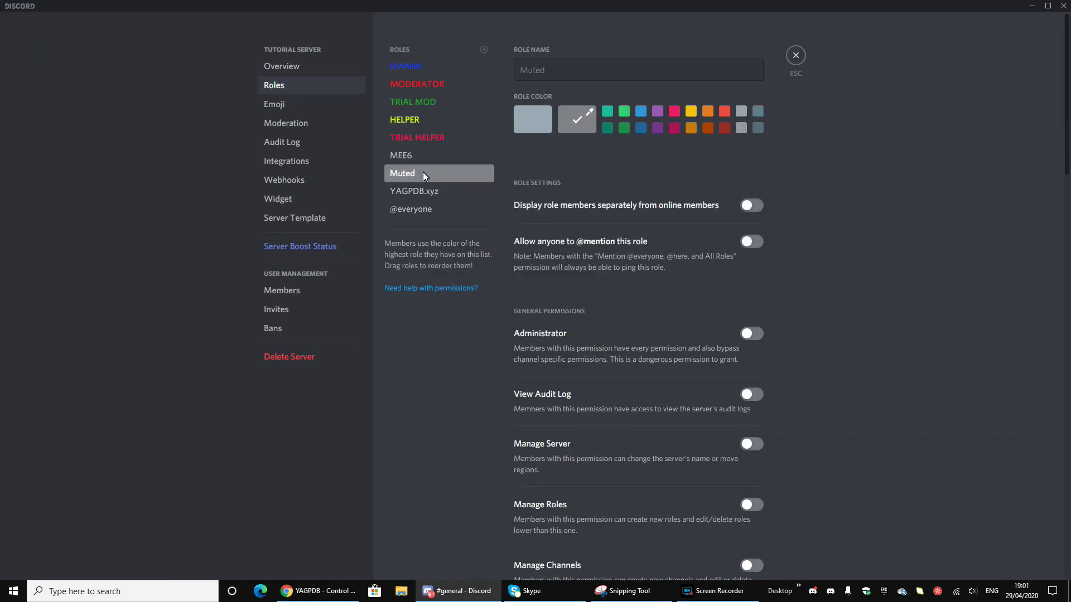
{"action": "left_click", "coordinate": [796, 55]}
Return to YAGPDB's mute settings in Chrome and view the roles available as the mute role
{"action": "left_click", "coordinate": [321, 591]}
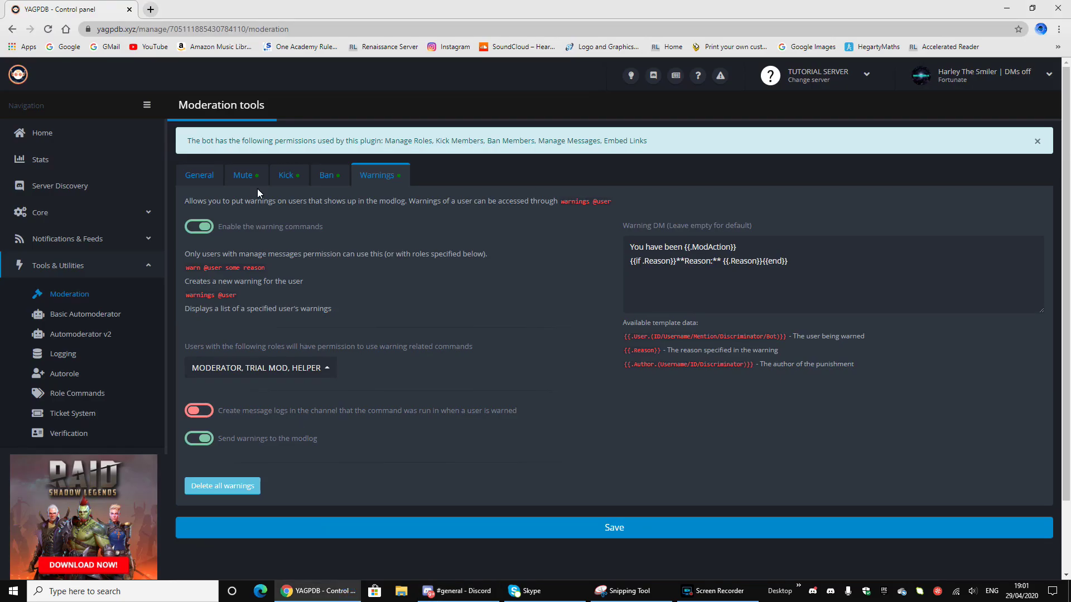
{"action": "left_click", "coordinate": [253, 167]}
{"action": "left_click", "coordinate": [265, 371]}
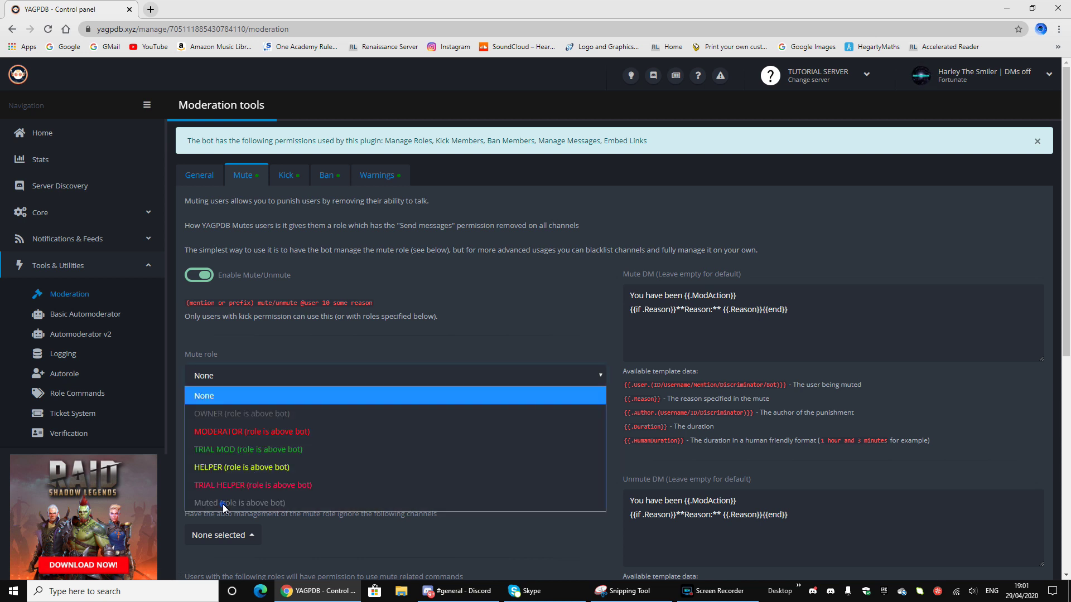
Switch to Discord and move the YAGPDB.xyz role above the Muted role in the server's role list
{"action": "left_click", "coordinate": [457, 592]}
{"action": "left_click", "coordinate": [144, 49]}
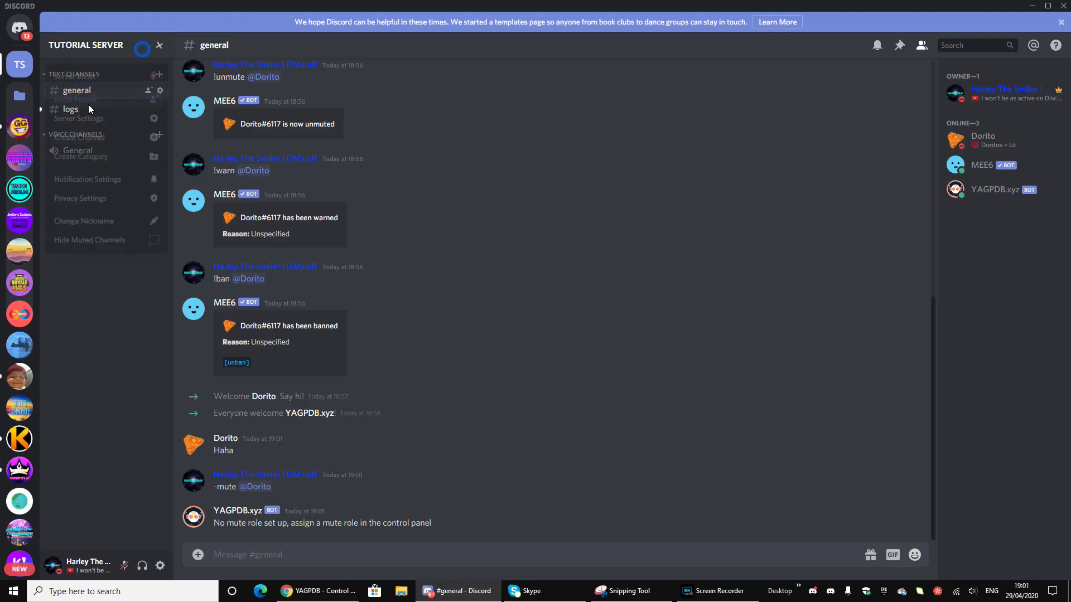
{"action": "left_click", "coordinate": [80, 119]}
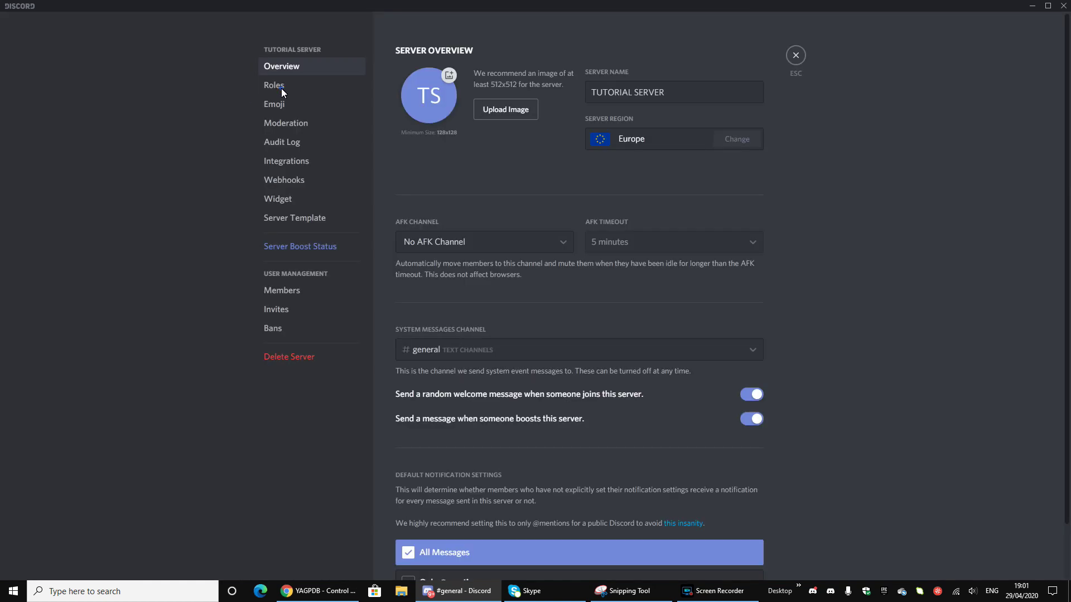
{"action": "left_click", "coordinate": [281, 88]}
{"action": "left_click_drag", "start_coordinate": [431, 181], "coordinate": [430, 172]}
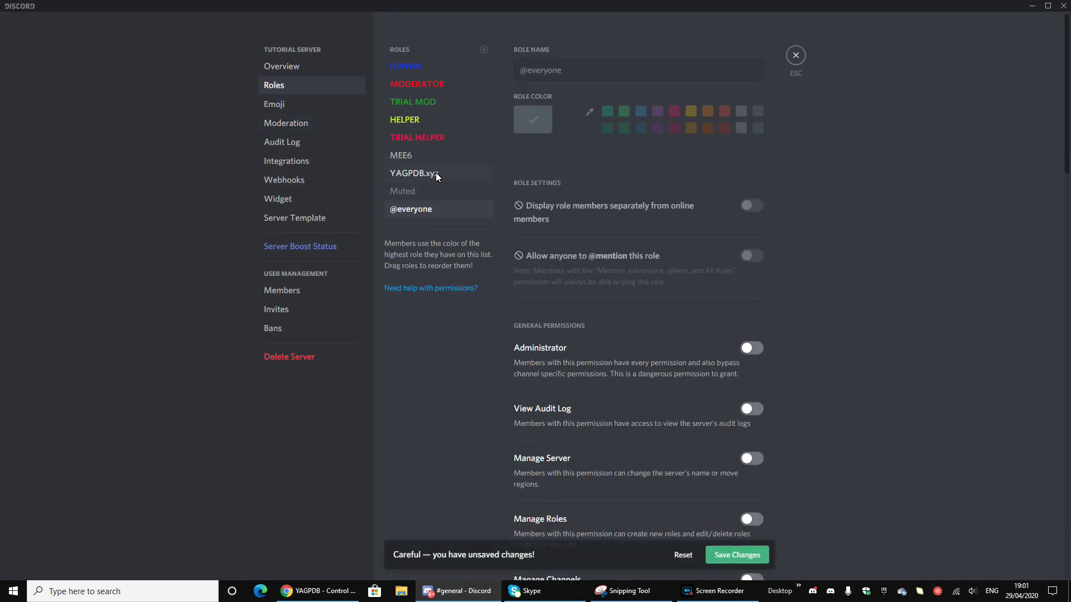
Reload the YAGPDB moderation page in Chrome and set the mute role to Muted
{"action": "key", "text": "alt+Tab"}
{"action": "left_click", "coordinate": [262, 380]}
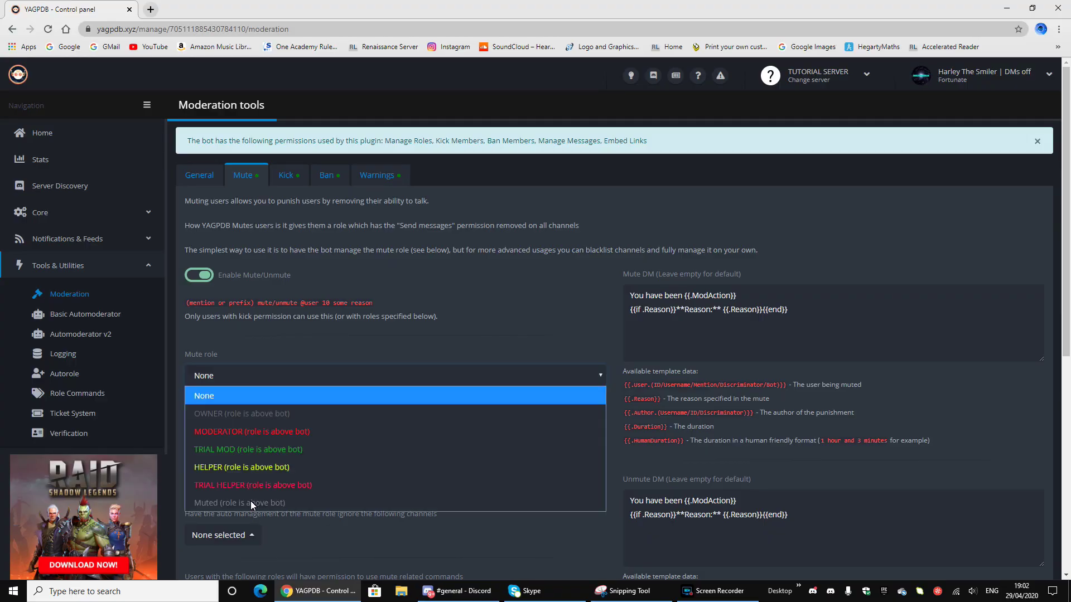
{"action": "left_click", "coordinate": [48, 28]}
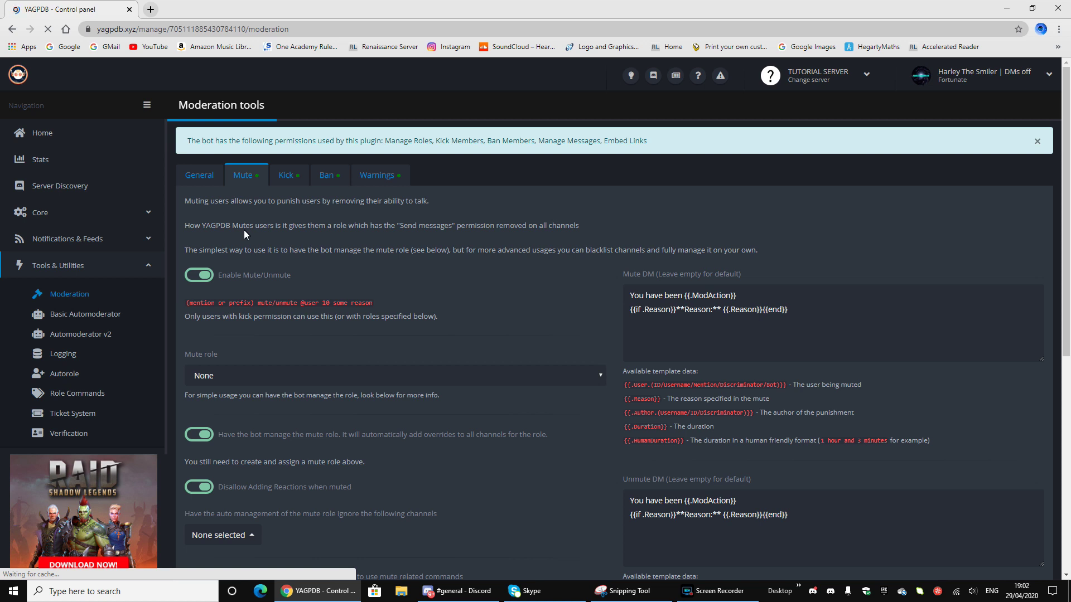
{"action": "left_click", "coordinate": [277, 263]}
{"action": "left_click", "coordinate": [268, 382]}
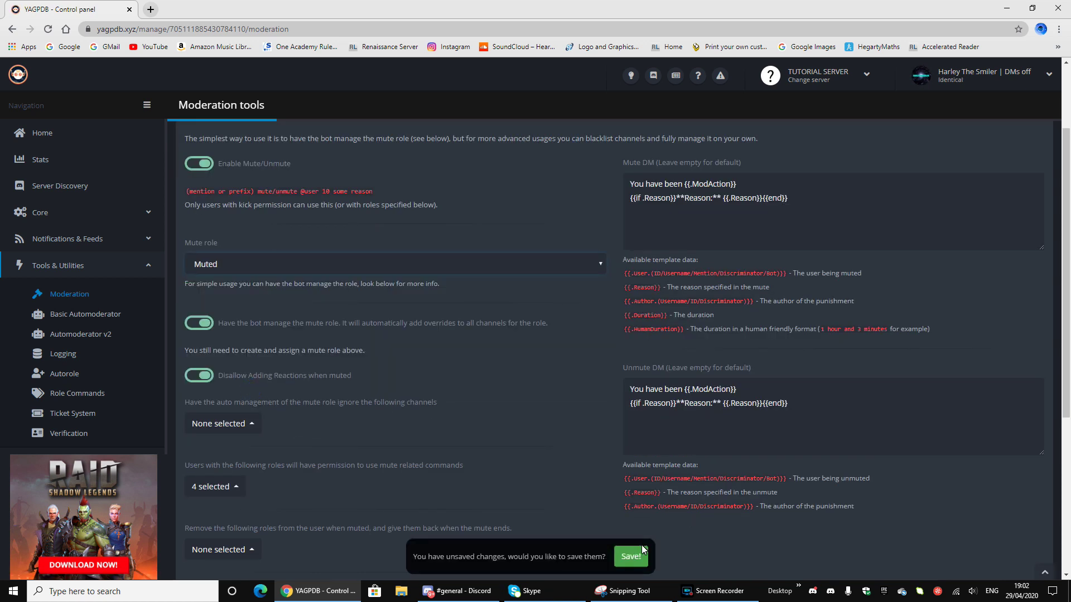
{"action": "left_click", "coordinate": [624, 556]}
{"action": "mouse_move", "coordinate": [466, 598]}
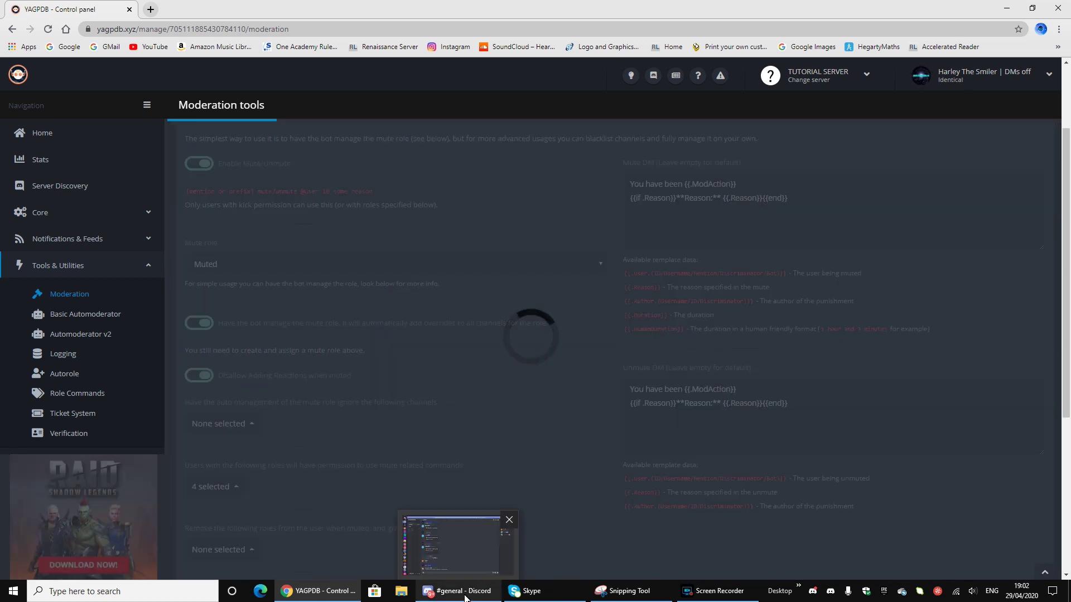
{"action": "left_click", "coordinate": [449, 531]}
{"action": "type", "text": "-mute "}
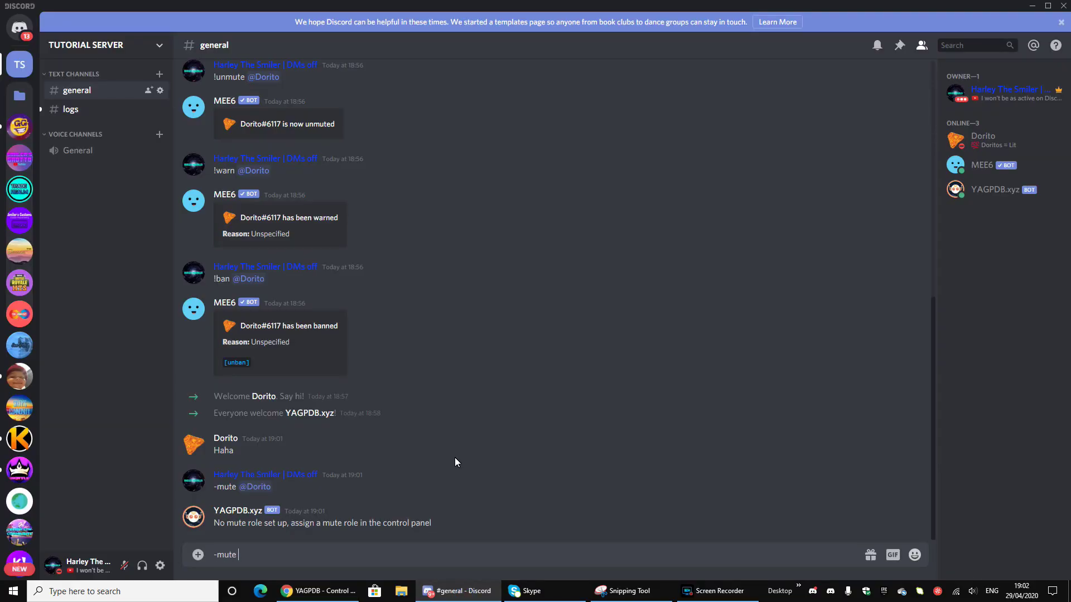
{"action": "type", "text": "@dori"}
{"action": "key", "text": "Return"}
{"action": "key", "text": "Return"}
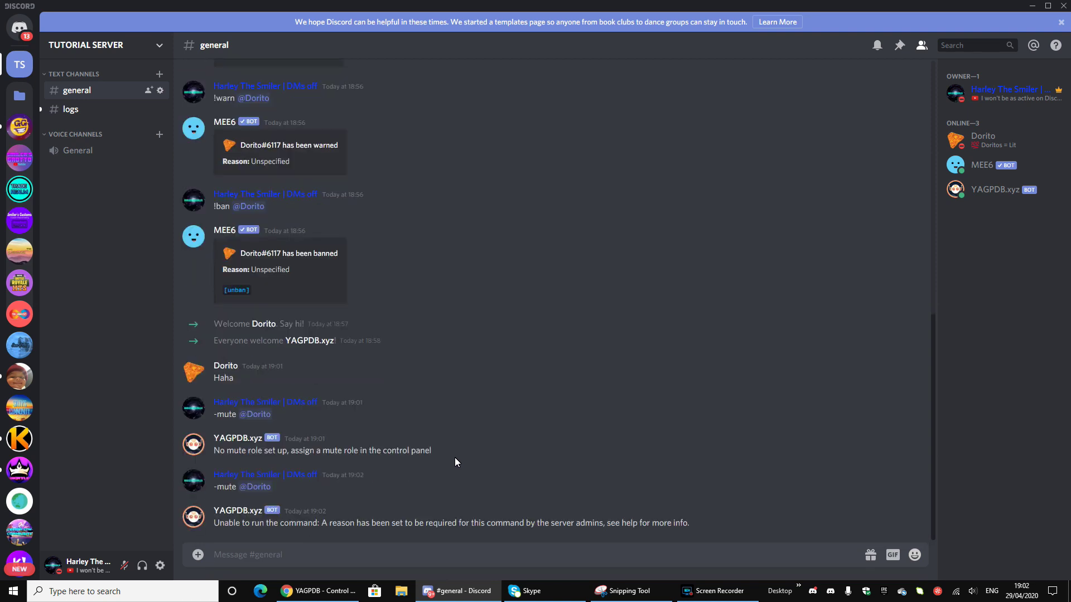
{"action": "type", "text": "-mute @dori"}
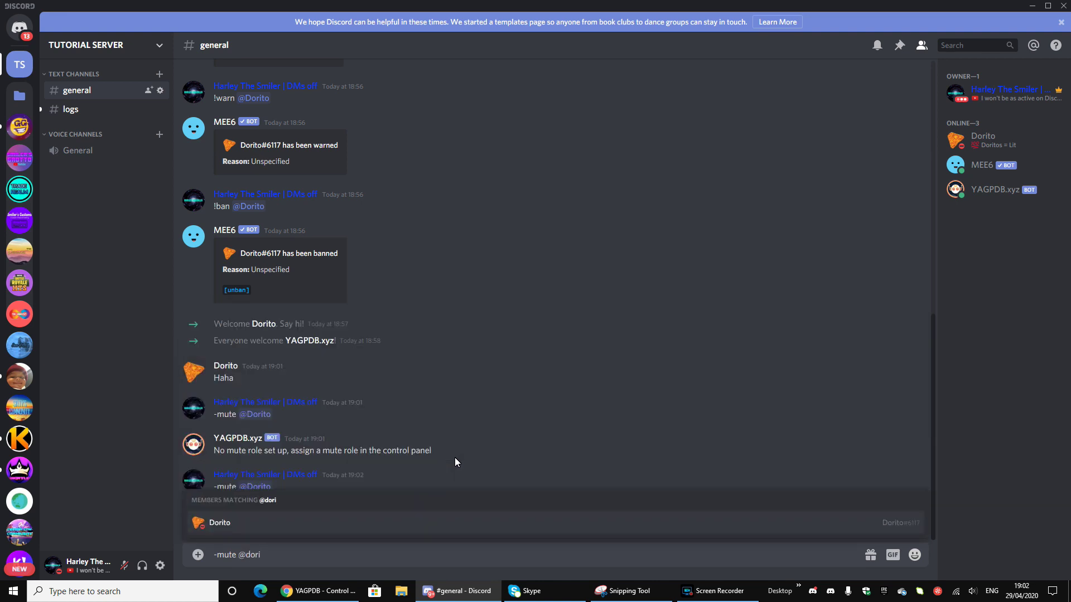
{"action": "key", "text": "Tab"}
{"action": "type", "text": "test"}
{"action": "key", "text": "ctrl+a"}
{"action": "key", "text": "BackSpace"}
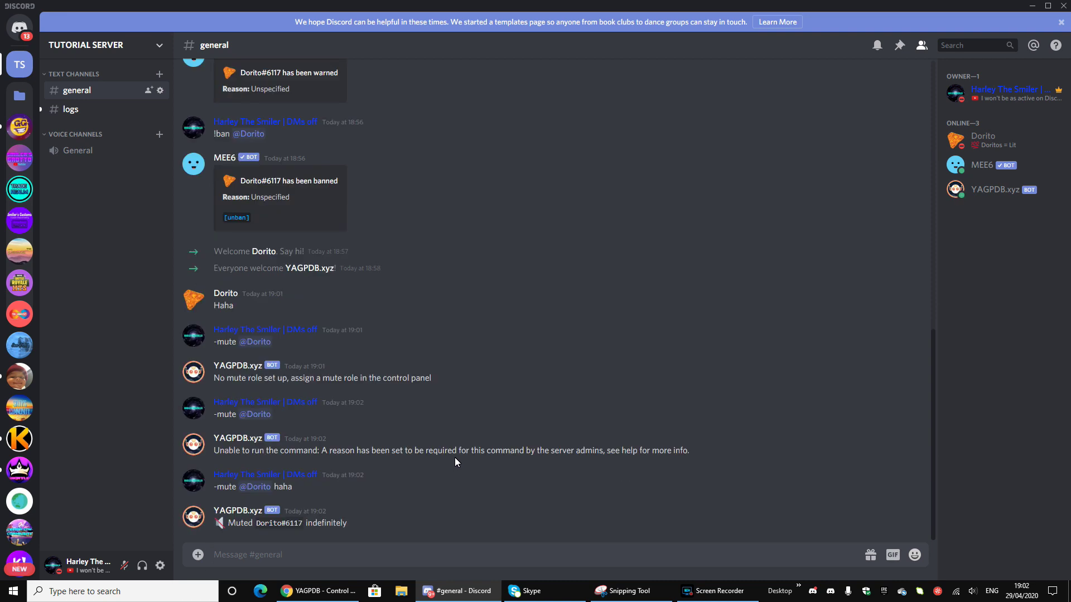
{"action": "type", "text": "-warn @dpr"}
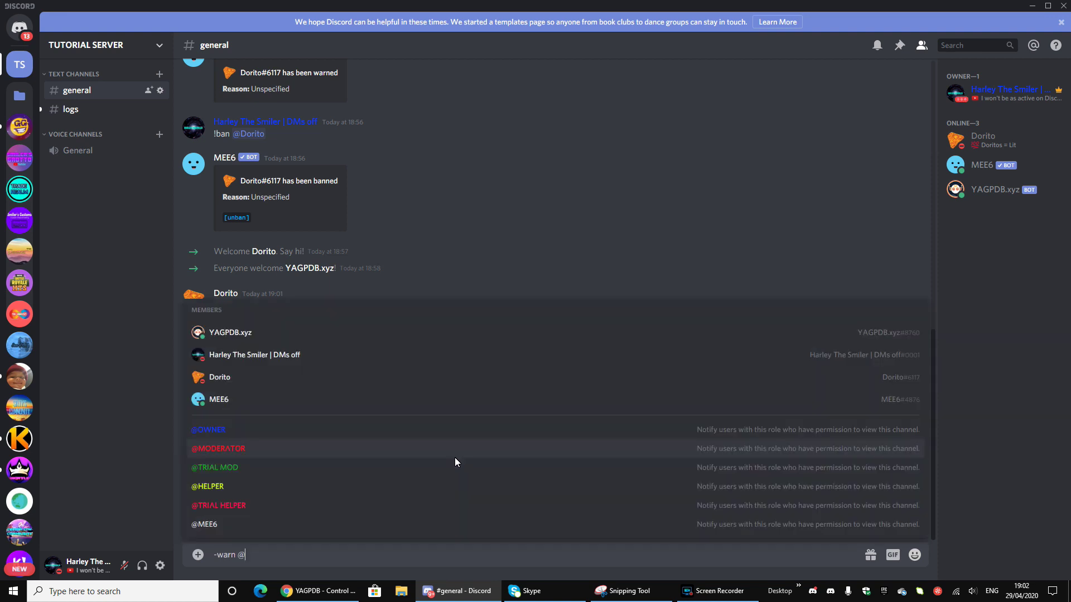
{"action": "key", "text": "BackSpace"}
{"action": "key", "text": "BackSpace"}
{"action": "type", "text": "ori"}
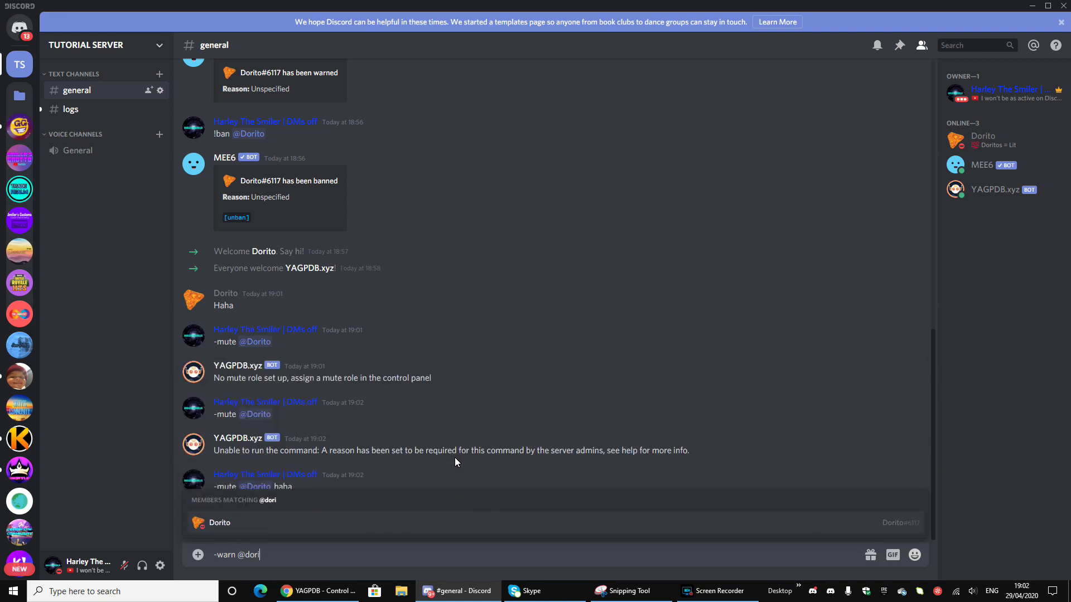
{"action": "key", "text": "Tab"}
{"action": "type", "text": "haha"}
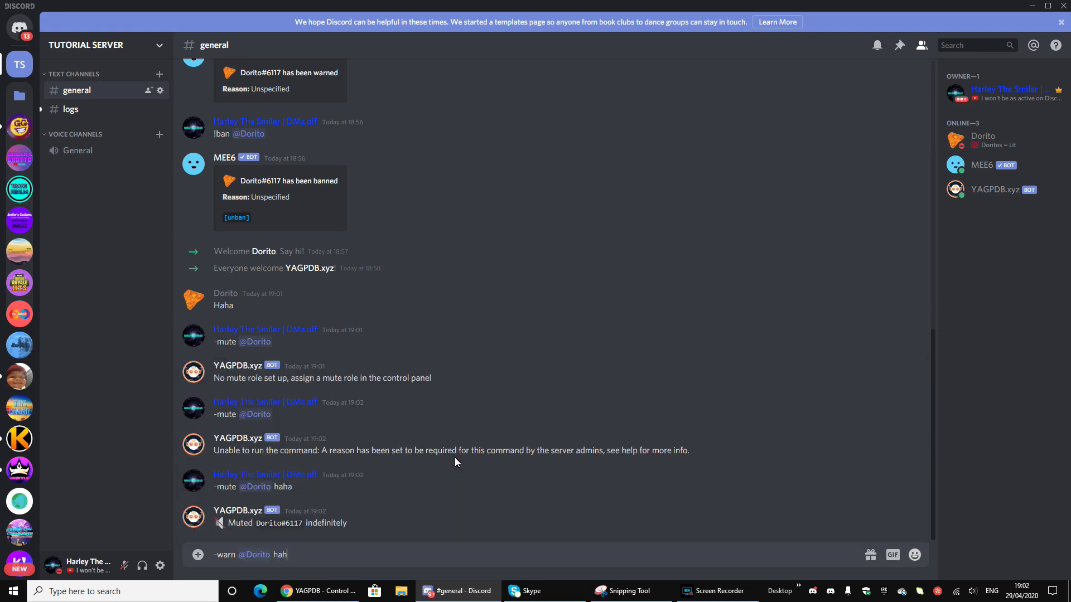
{"action": "key", "text": "Return"}
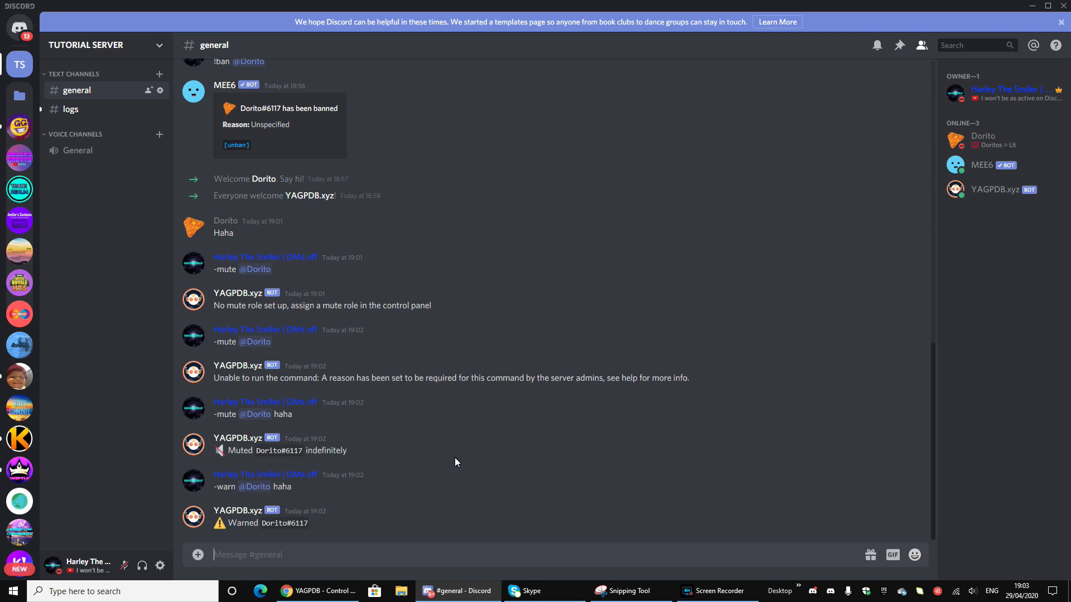
{"action": "type", "text": "-ban @dori"}
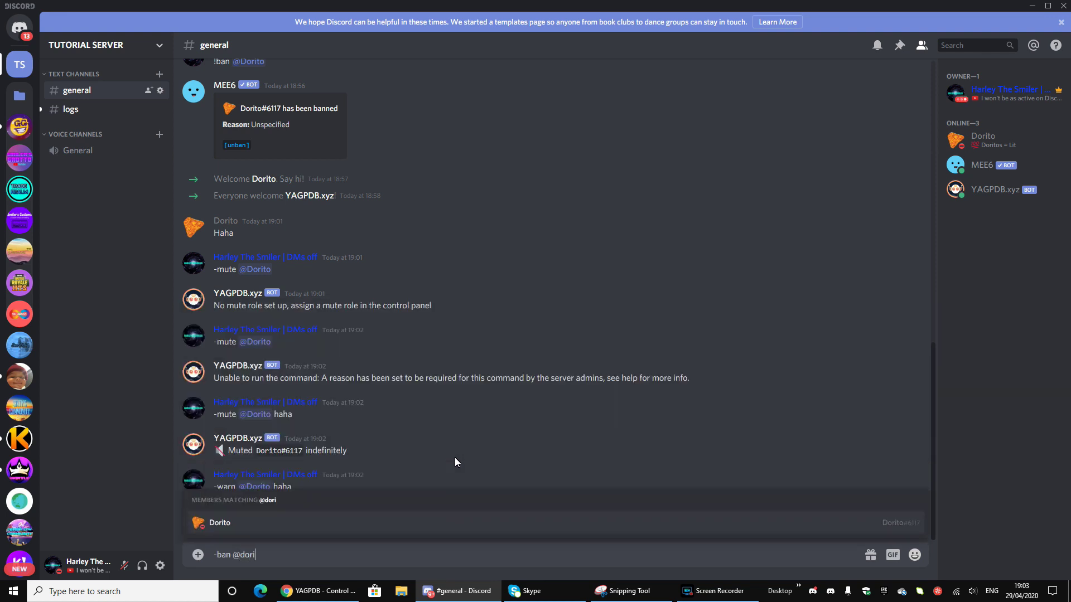
{"action": "key", "text": "Tab"}
{"action": "type", "text": "haha"}
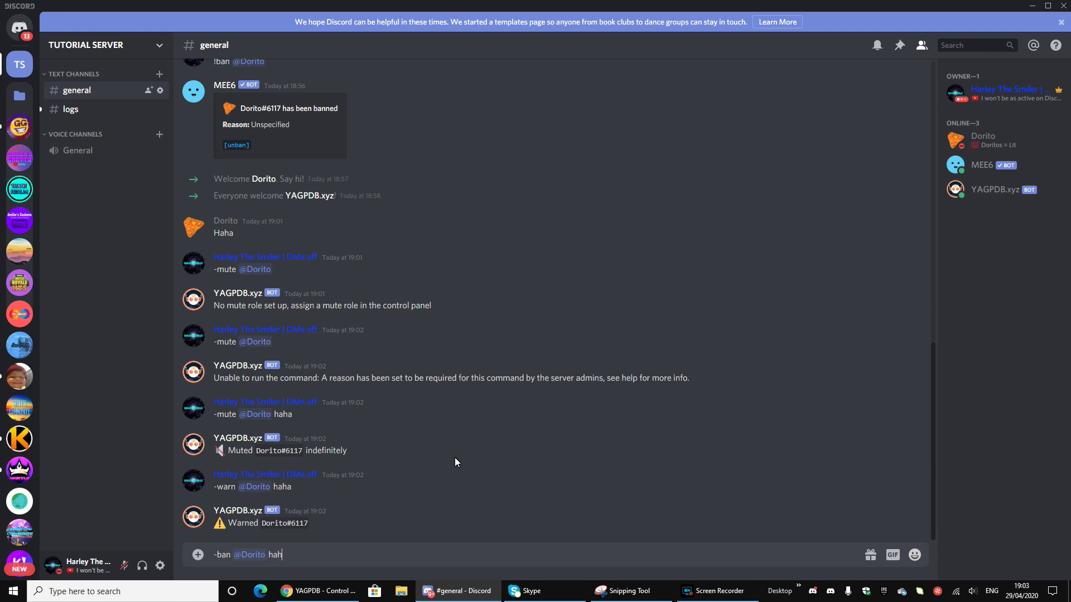
{"action": "key", "text": "Return"}
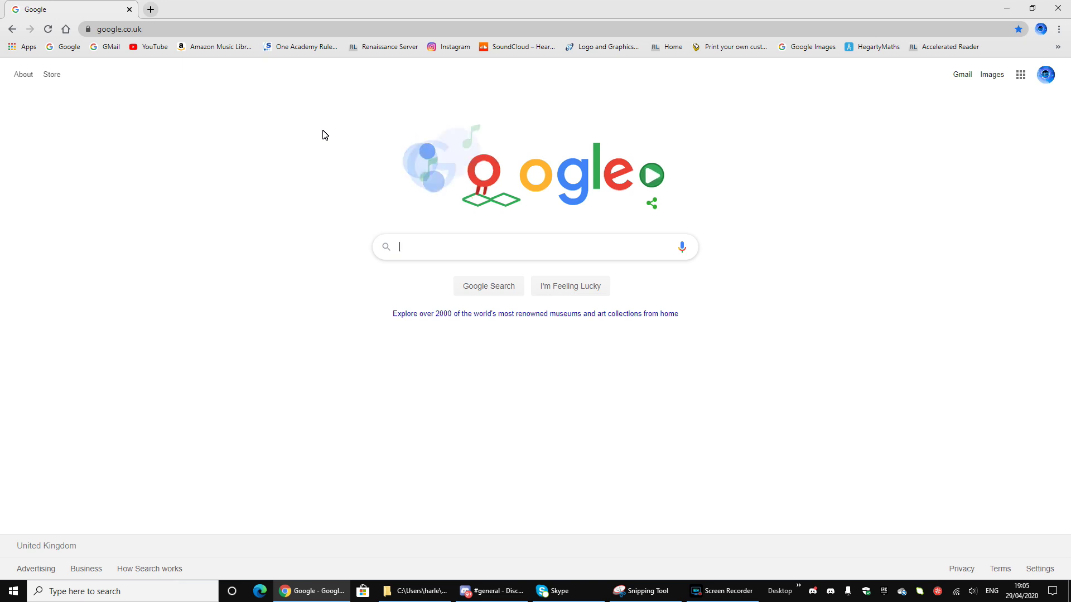
Open dyno.gg in Chrome and add the Dyno bot to TUTORIAL SERVER
{"action": "left_click", "coordinate": [169, 30]}
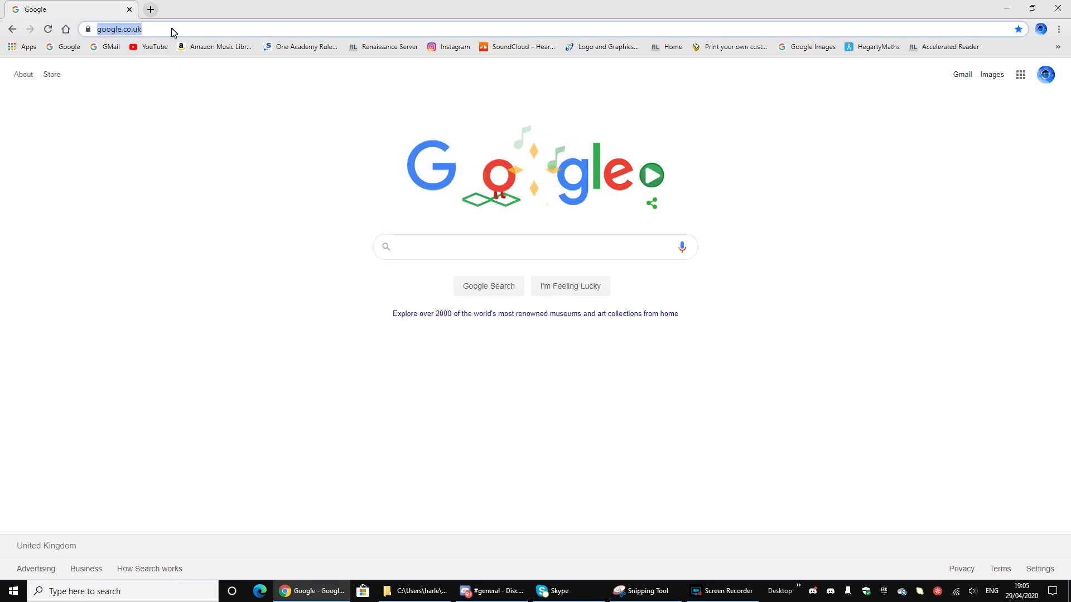
{"action": "key", "text": "BackSpace"}
{"action": "type", "text": "DYNO"}
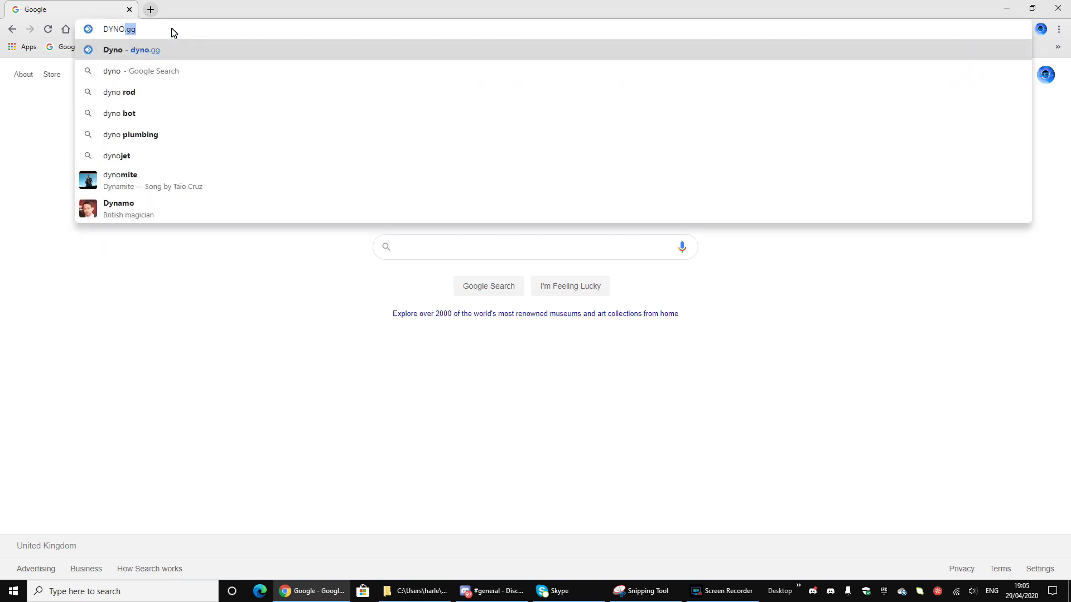
{"action": "type", "text": ".GG"}
{"action": "key", "text": "Return"}
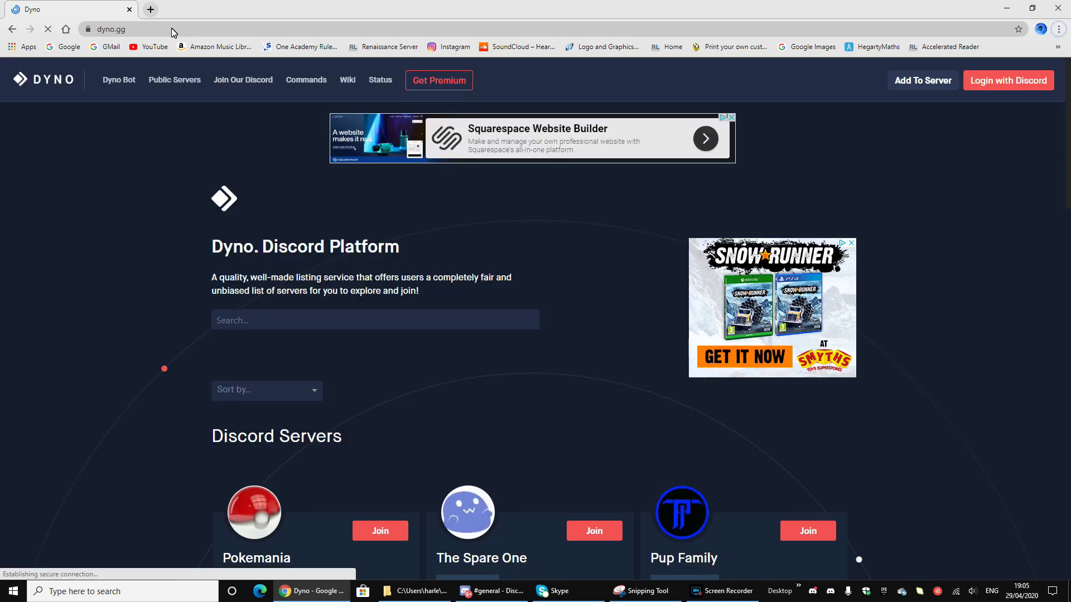
{"action": "left_click", "coordinate": [915, 81]}
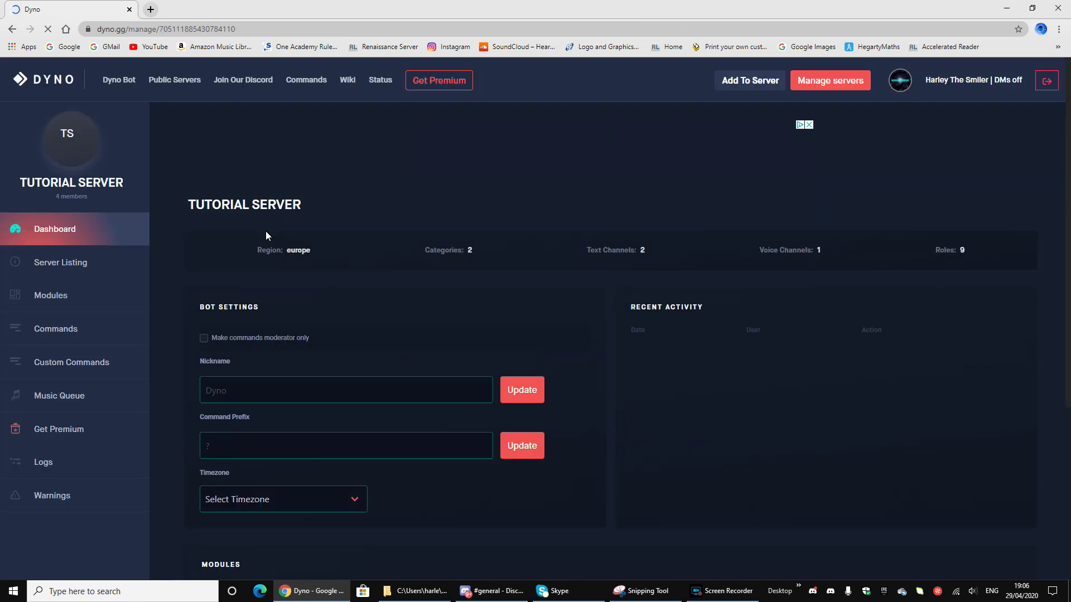
Switch to Discord, move the Dyno role above the Muted role in TUTORIAL SERVER's role list, and close the server settings
{"action": "left_click", "coordinate": [492, 591]}
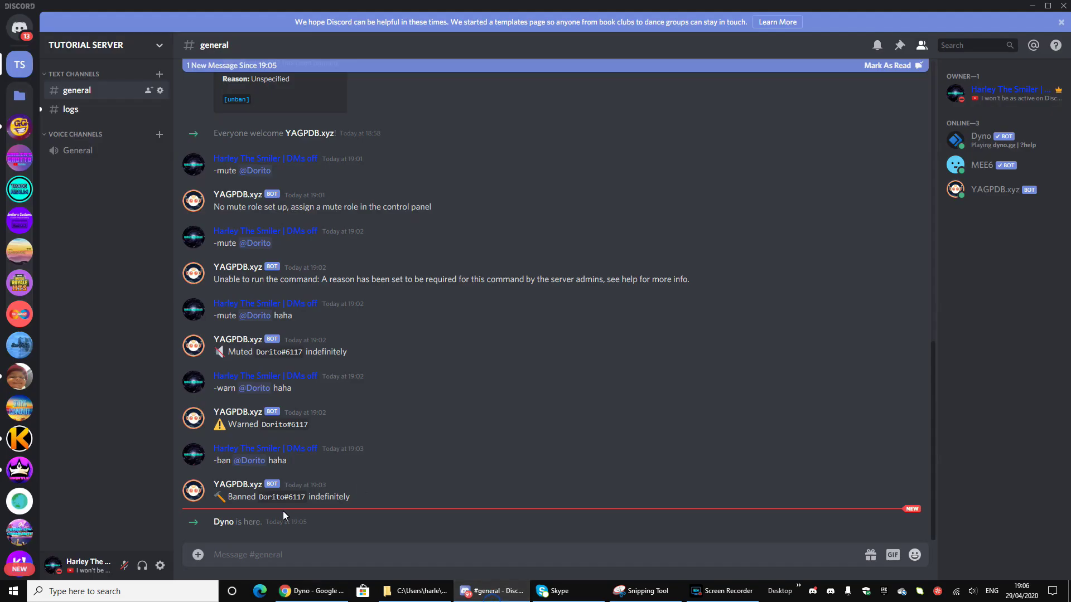
{"action": "left_click", "coordinate": [91, 44]}
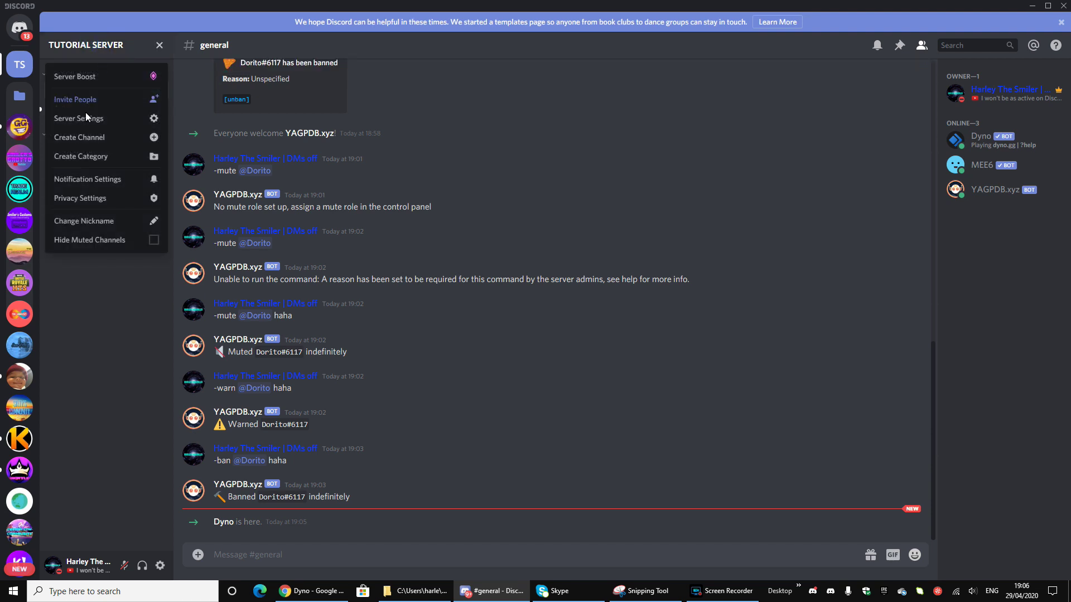
{"action": "left_click", "coordinate": [83, 117]}
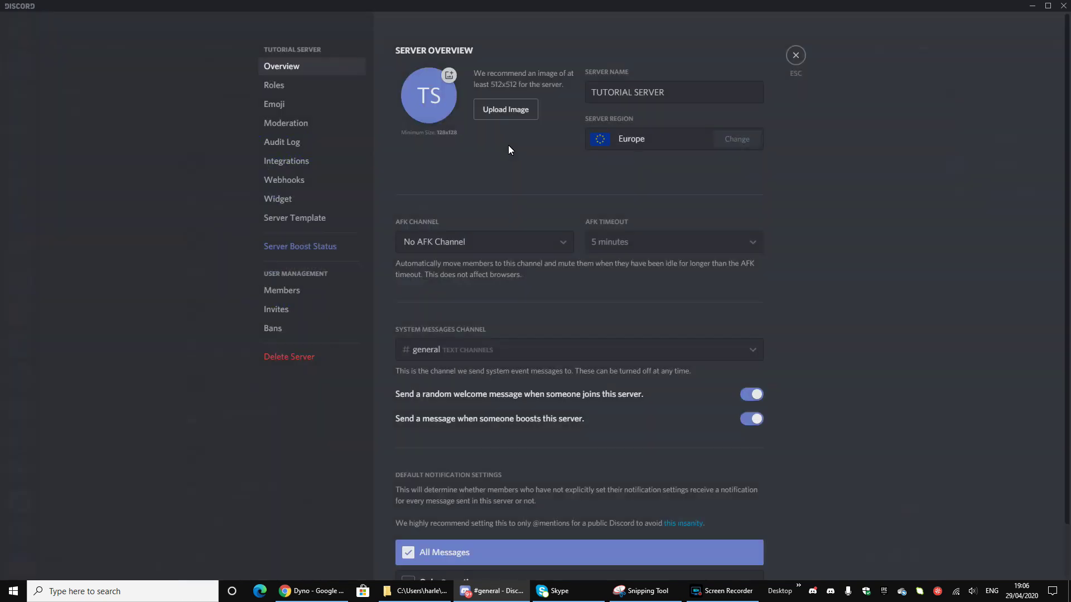
{"action": "left_click", "coordinate": [281, 86]}
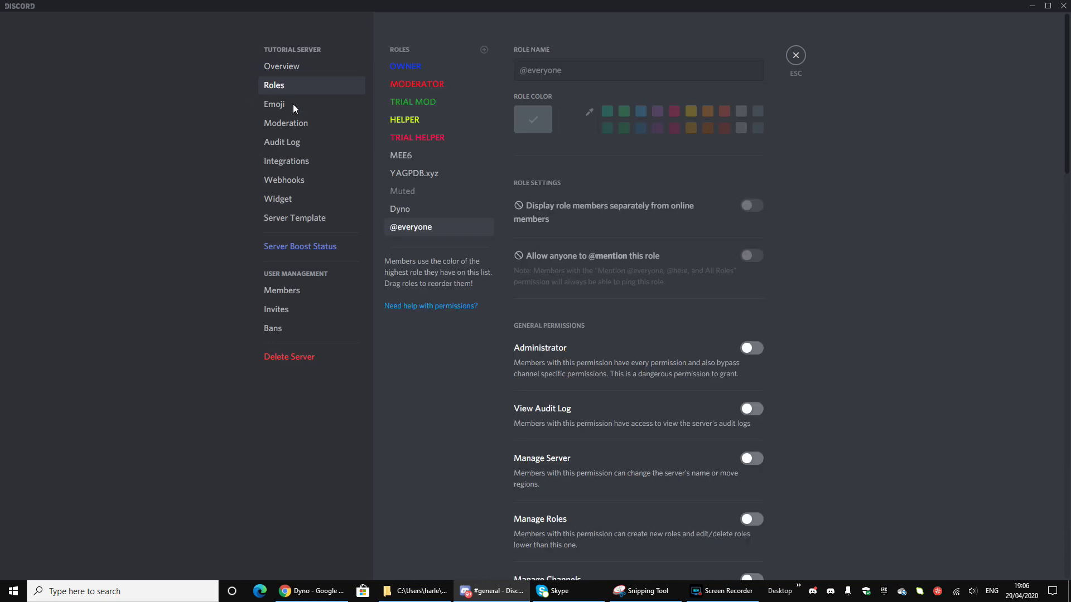
{"action": "left_click_drag", "start_coordinate": [422, 212], "coordinate": [420, 186]}
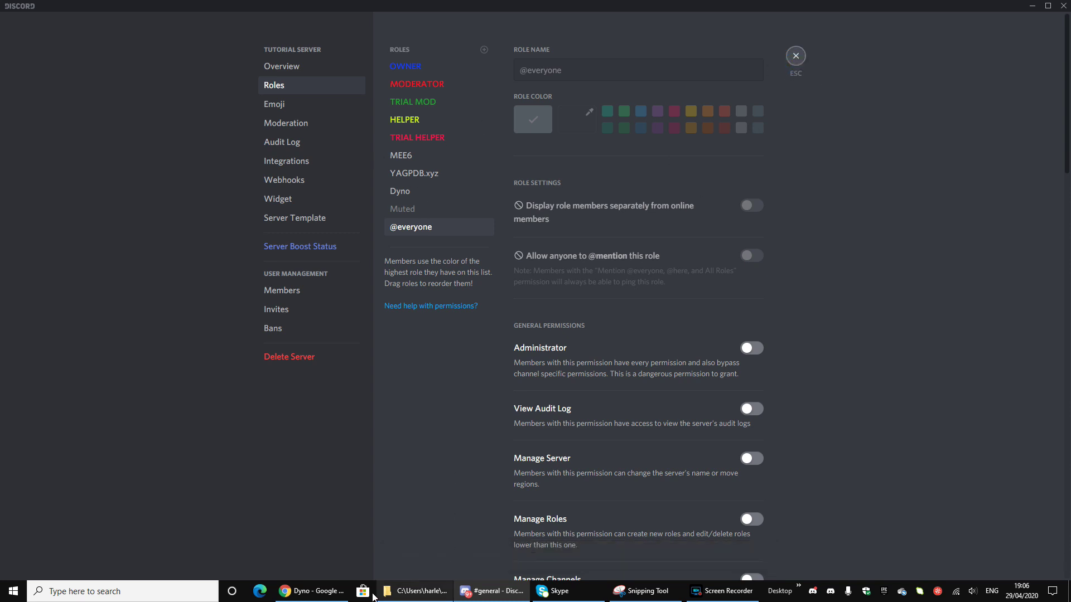
{"action": "key", "text": "Escape"}
Return to the Dyno dashboard in Chrome and open the command list of the Moderation module
{"action": "mouse_move", "coordinate": [311, 591]}
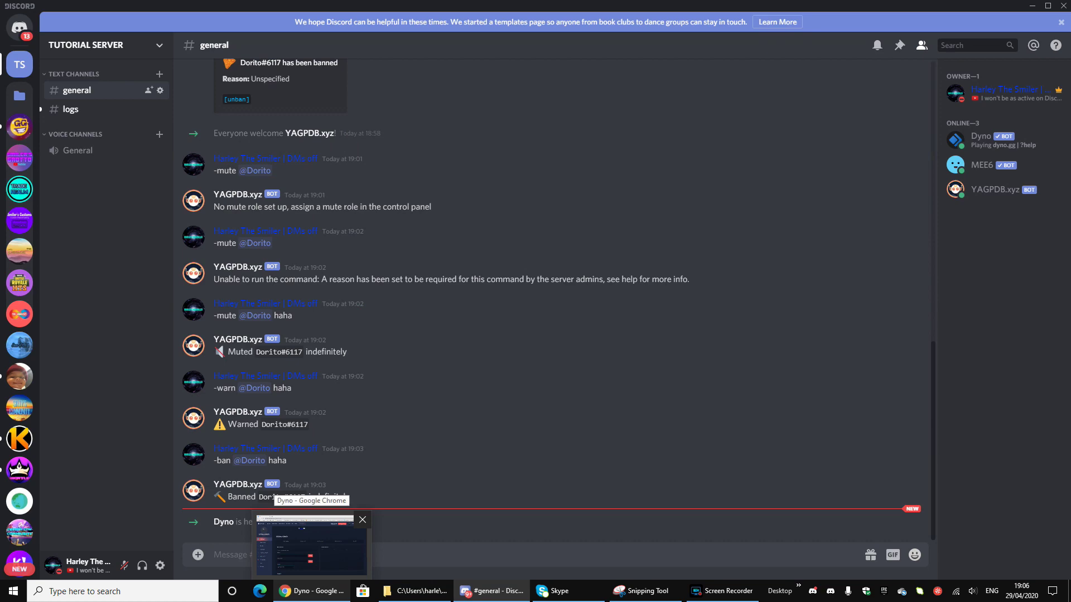
{"action": "left_click", "coordinate": [311, 544]}
{"action": "scroll", "coordinate": [307, 333], "scroll_direction": "down", "scroll_amount": 3}
{"action": "scroll", "coordinate": [335, 376], "scroll_direction": "down", "scroll_amount": 1}
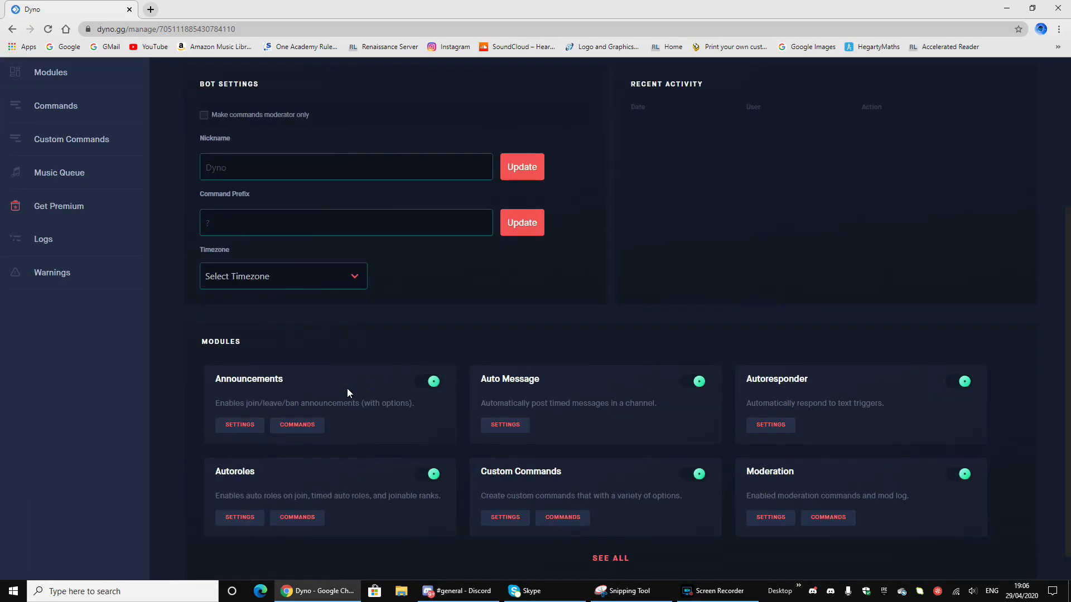
{"action": "scroll", "coordinate": [614, 436], "scroll_direction": "down", "scroll_amount": 1}
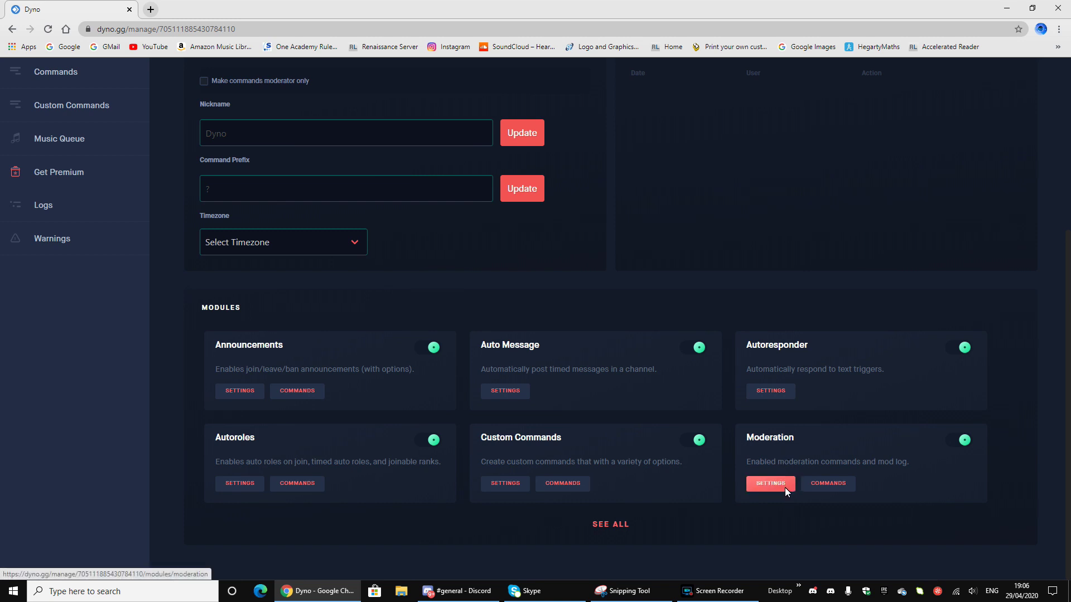
{"action": "left_click", "coordinate": [832, 484]}
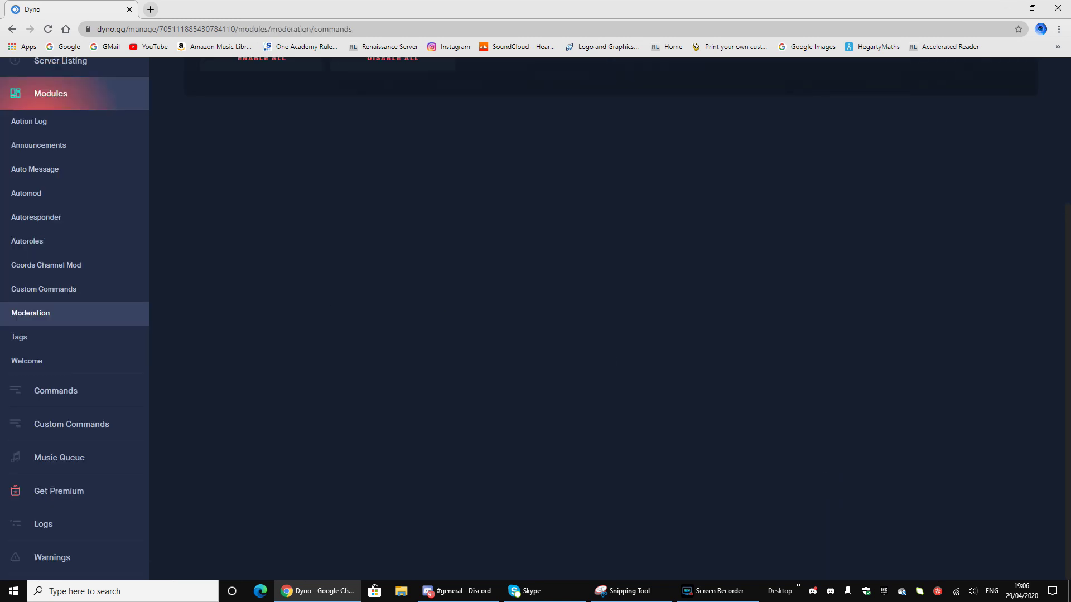
Look through the available commands of Dyno's Moderation module and their descriptions
{"action": "scroll", "coordinate": [365, 323], "scroll_direction": "up", "scroll_amount": 8}
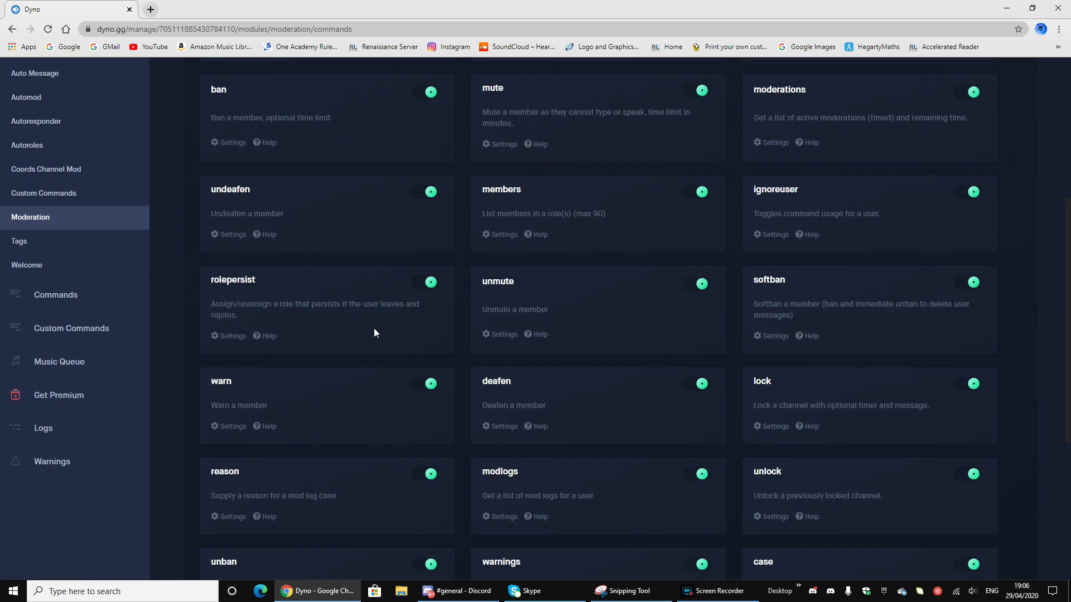
{"action": "scroll", "coordinate": [376, 329], "scroll_direction": "down", "scroll_amount": 9}
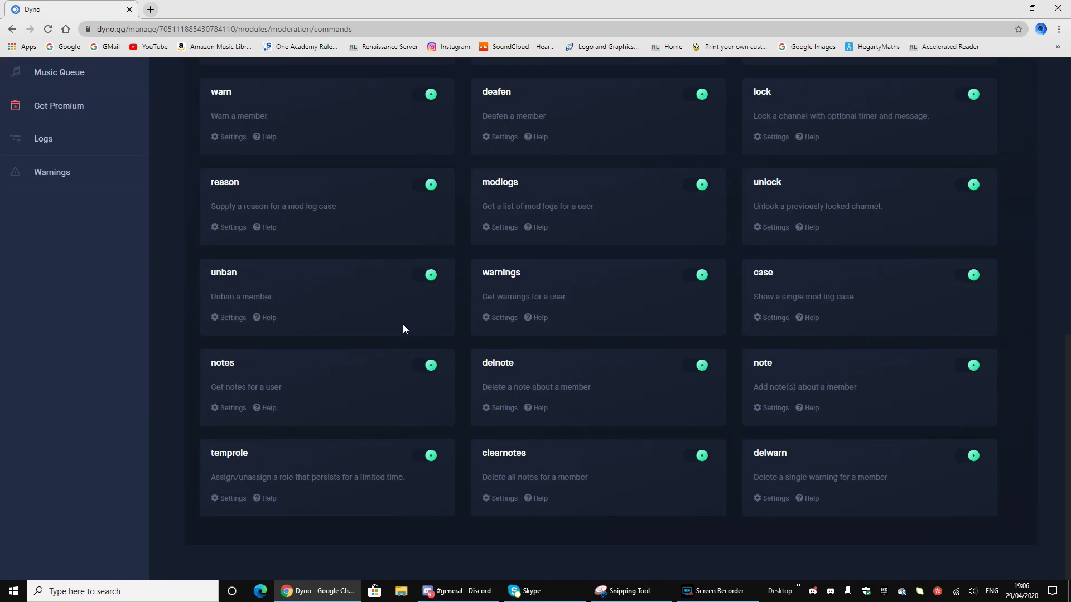
{"action": "scroll", "coordinate": [434, 318], "scroll_direction": "up", "scroll_amount": 9}
{"action": "scroll", "coordinate": [353, 344], "scroll_direction": "up", "scroll_amount": 1}
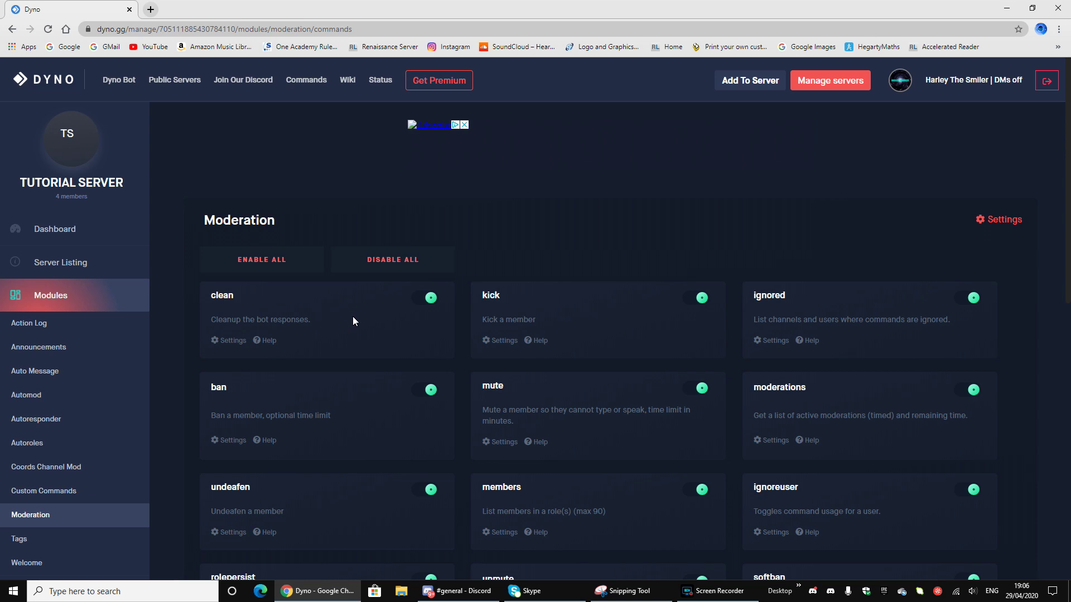
{"action": "scroll", "coordinate": [353, 317], "scroll_direction": "down", "scroll_amount": 4}
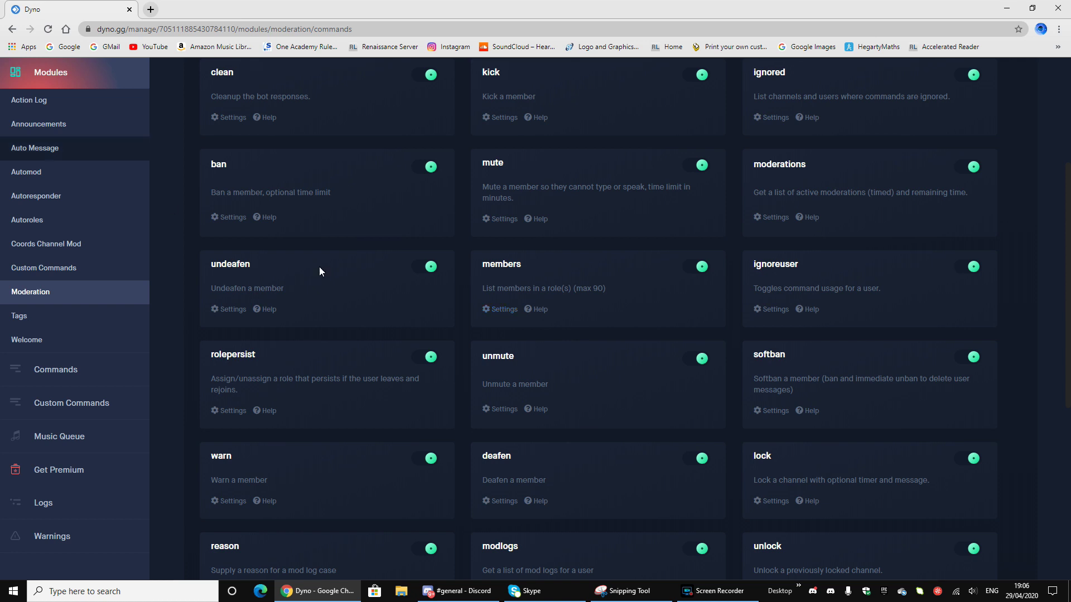
{"action": "scroll", "coordinate": [622, 439], "scroll_direction": "down", "scroll_amount": 3}
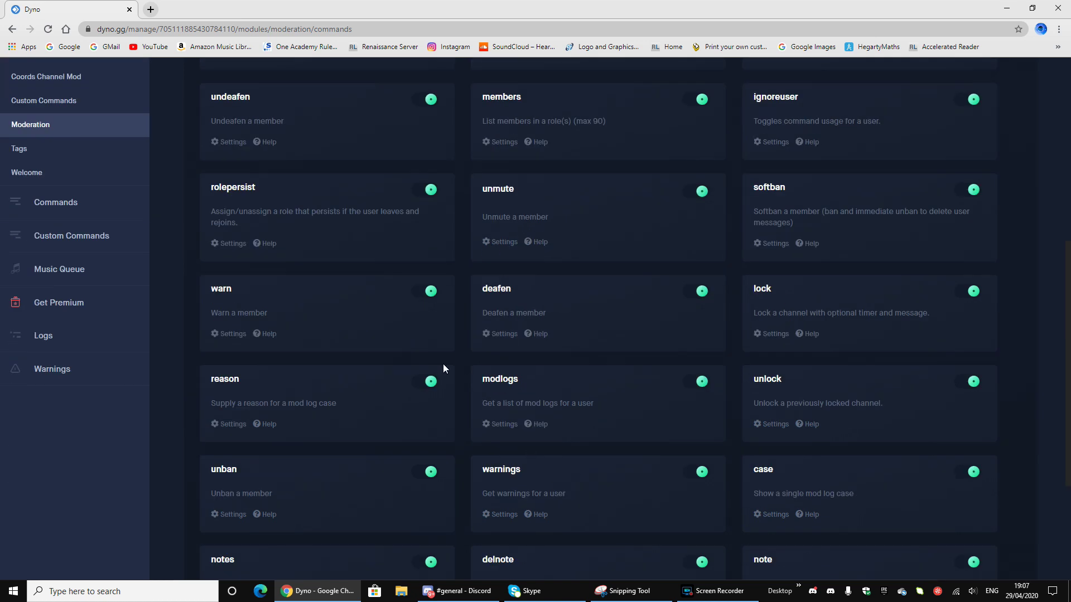
{"action": "scroll", "coordinate": [610, 493], "scroll_direction": "up", "scroll_amount": 6}
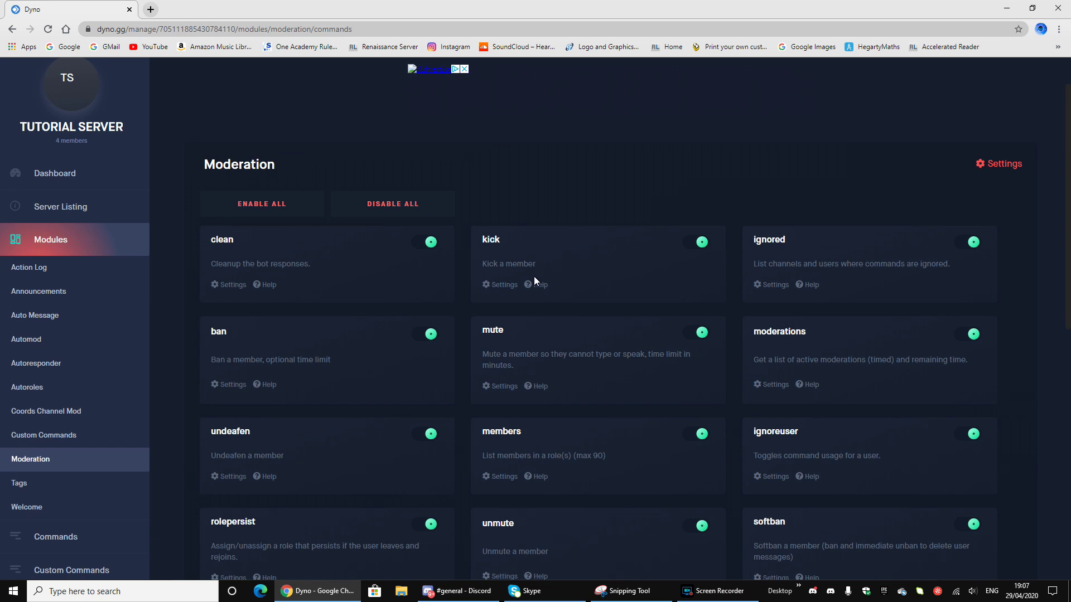
Set the allowed roles for Dyno's kick command to MODERATOR and TRIAL MOD, removing TRIAL HELPER from the selection
{"action": "left_click", "coordinate": [503, 285]}
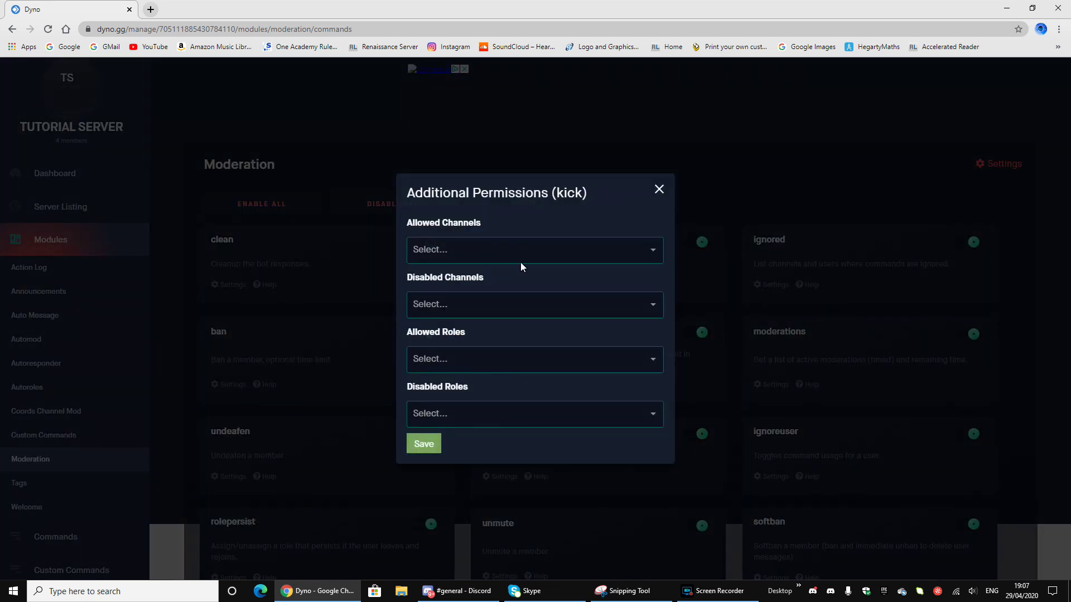
{"action": "left_click", "coordinate": [496, 359]}
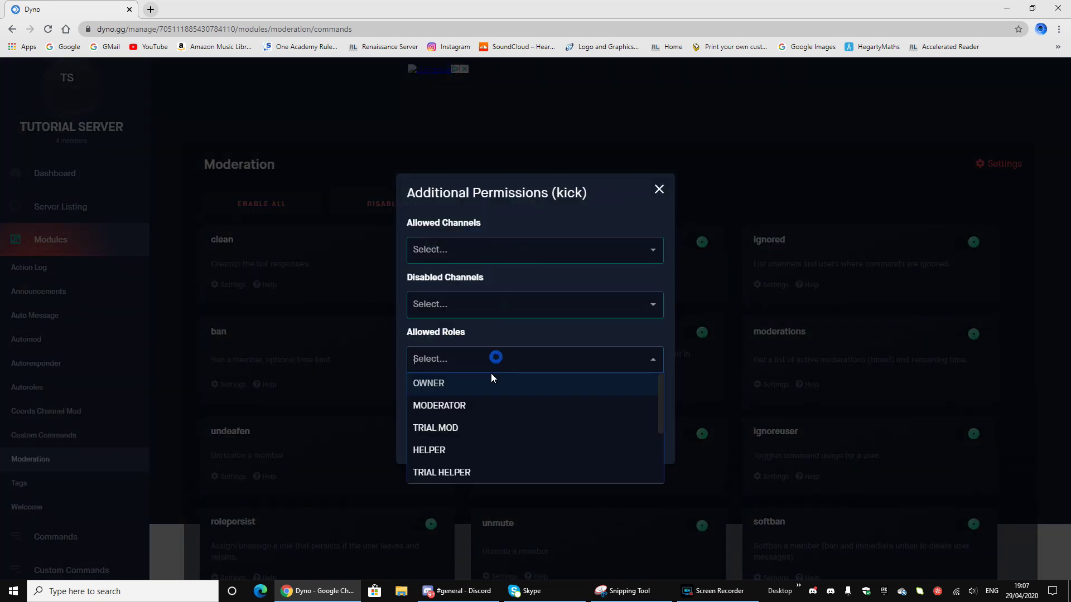
{"action": "left_click", "coordinate": [465, 469]}
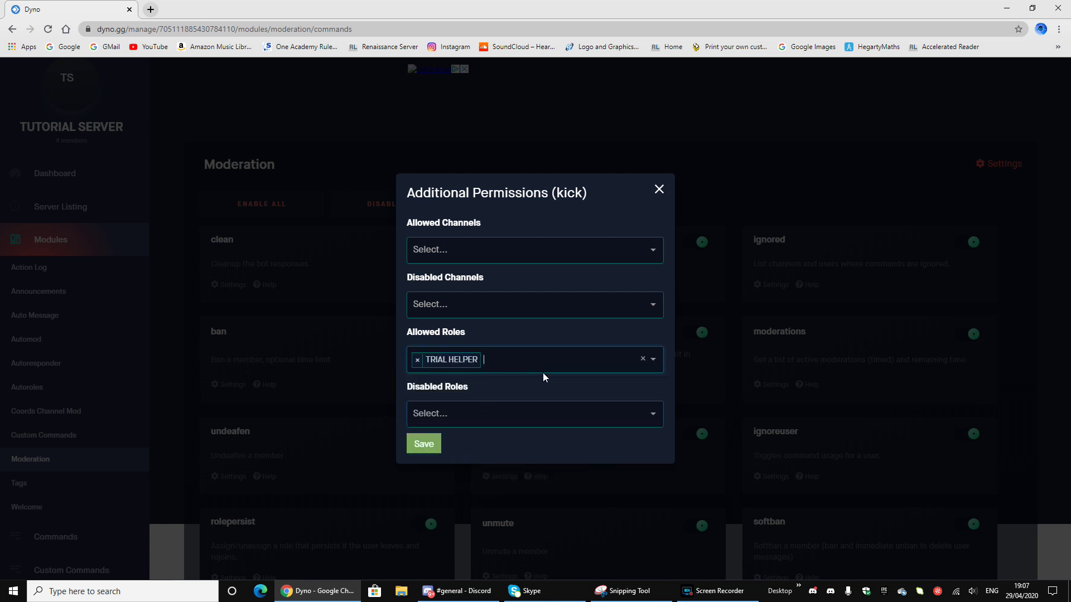
{"action": "left_click", "coordinate": [518, 366]}
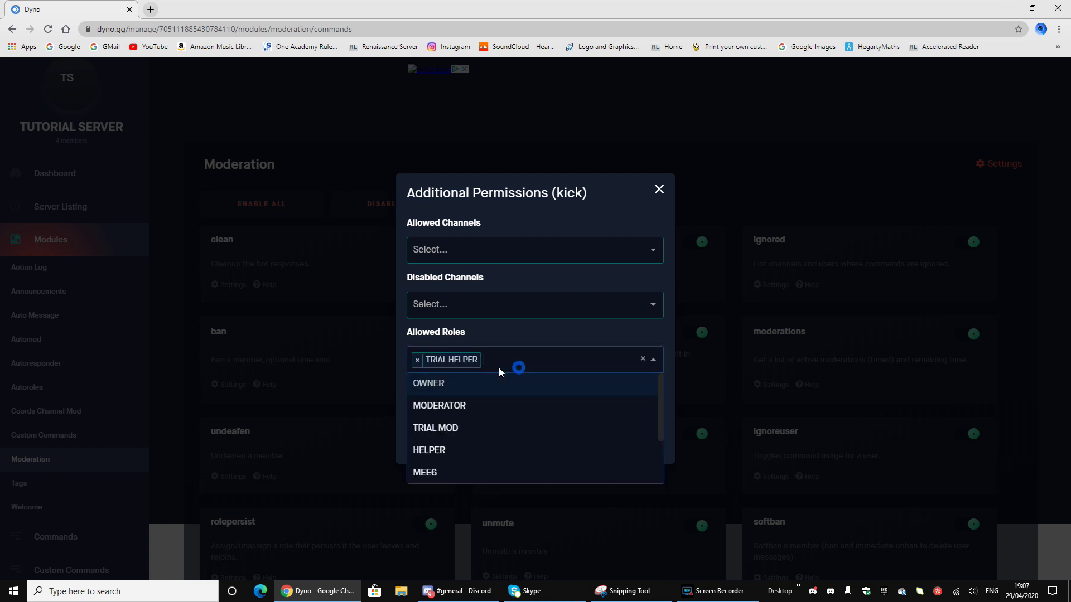
{"action": "left_click", "coordinate": [467, 423]}
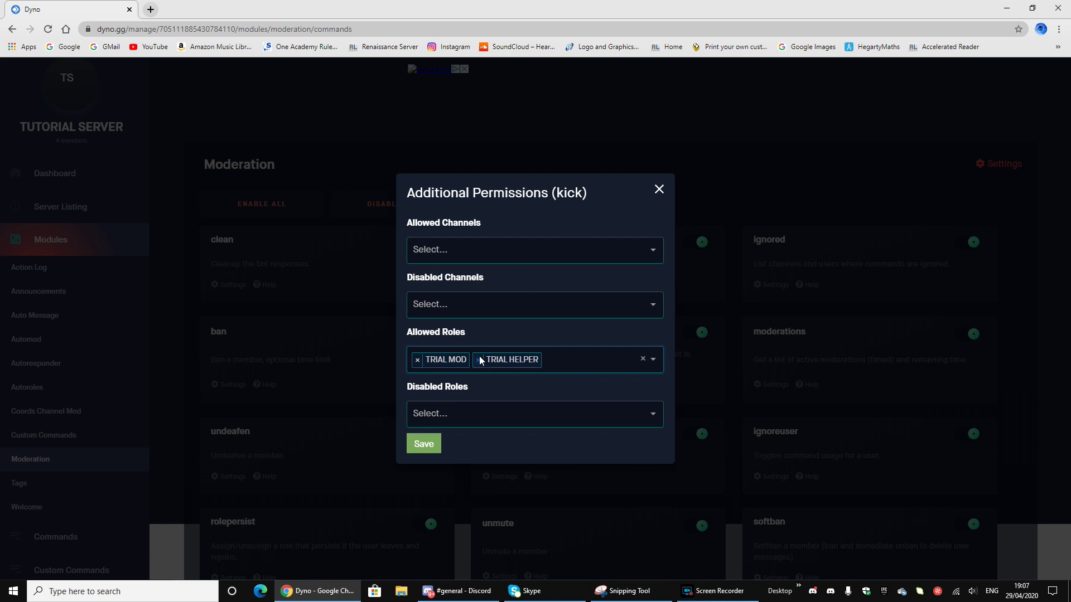
{"action": "left_click", "coordinate": [479, 360]}
{"action": "left_click", "coordinate": [504, 364]}
Look through the roles available under Disabled Roles for the kick command and review its allowed roles
{"action": "left_click", "coordinate": [471, 413]}
{"action": "left_click", "coordinate": [454, 423]}
{"action": "scroll", "coordinate": [453, 461], "scroll_direction": "down", "scroll_amount": 3}
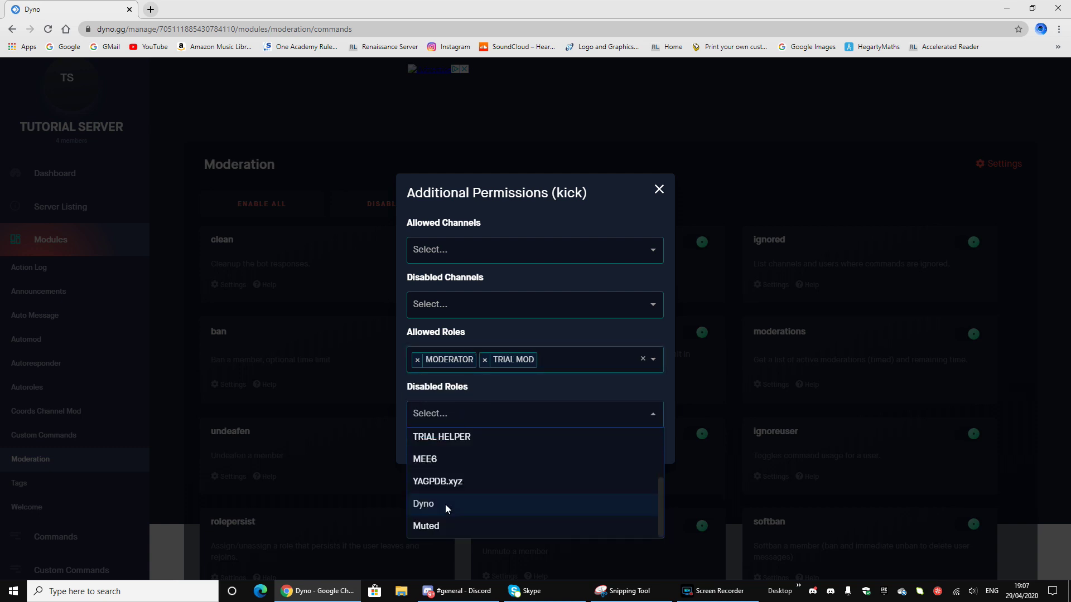
{"action": "left_click", "coordinate": [329, 437]}
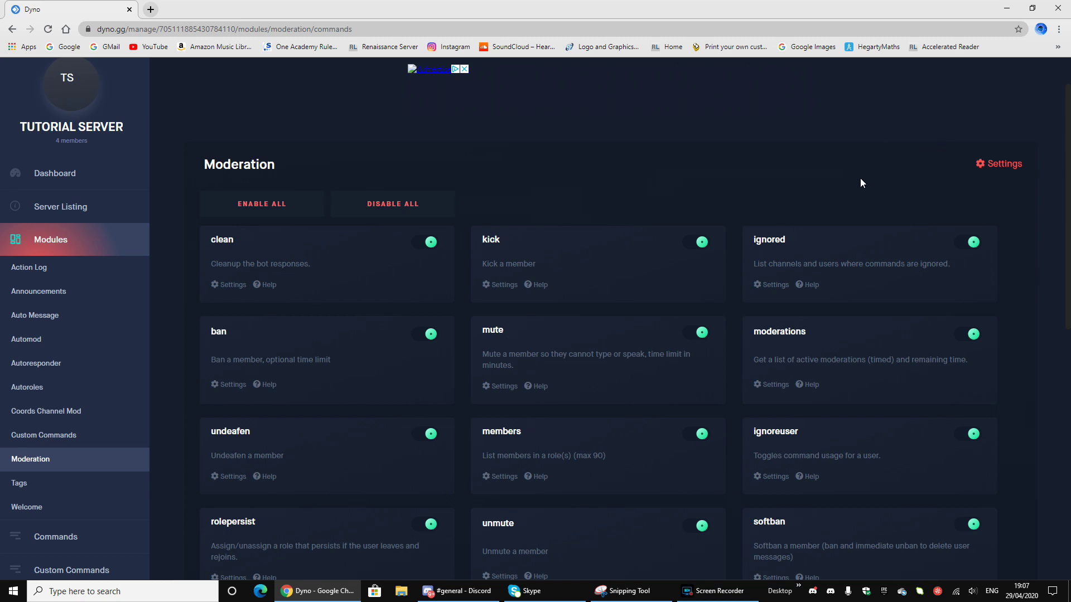
{"action": "left_click", "coordinate": [503, 286]}
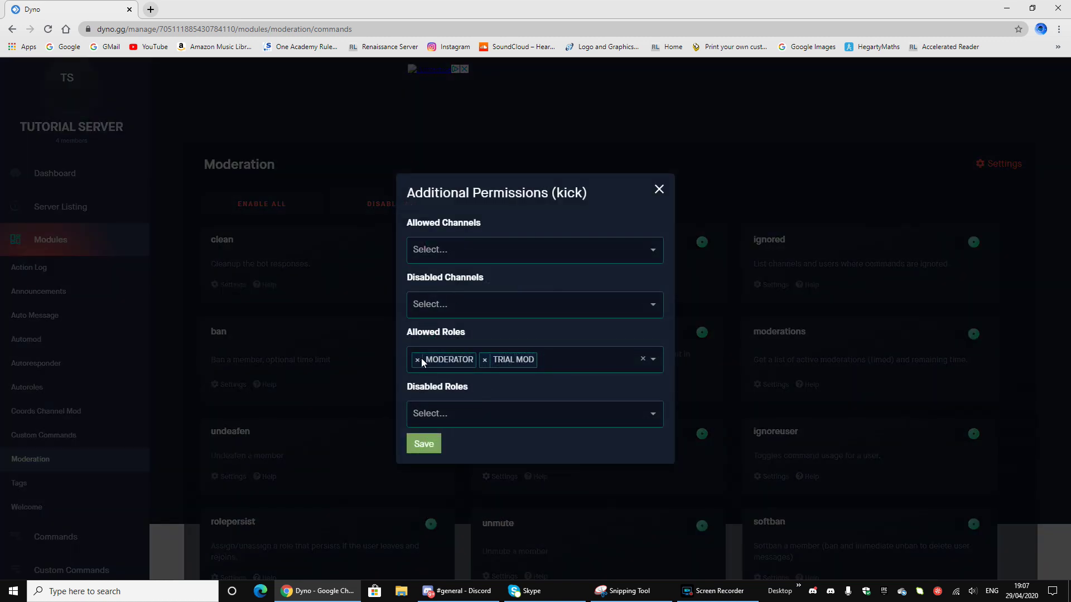
{"action": "left_click", "coordinate": [309, 336]}
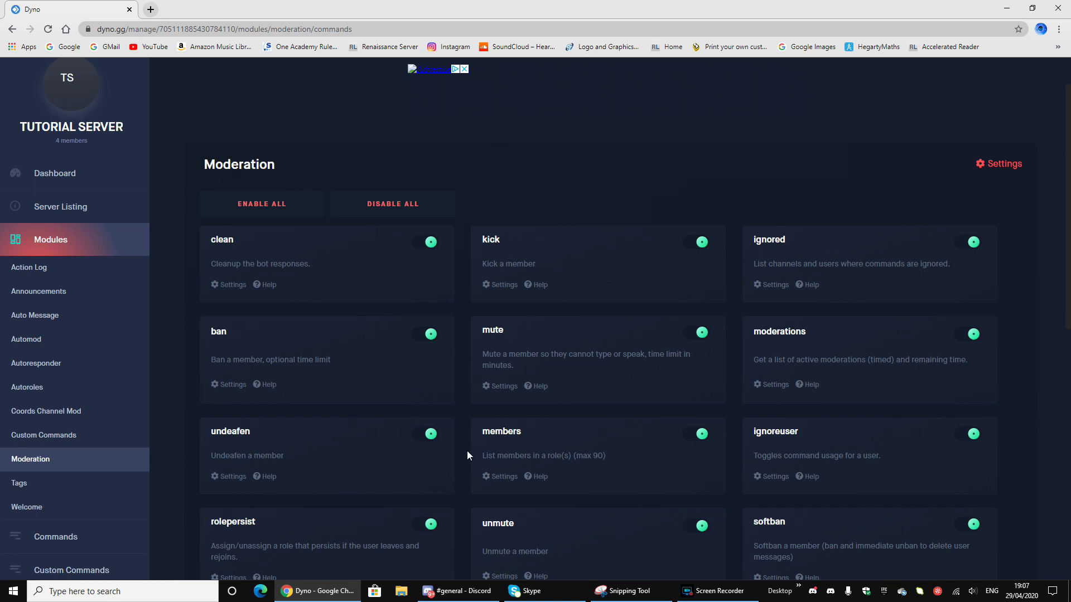
Switch to Discord and copy the banned test member's user ID from the direct messages list
{"action": "key", "text": "alt+Tab"}
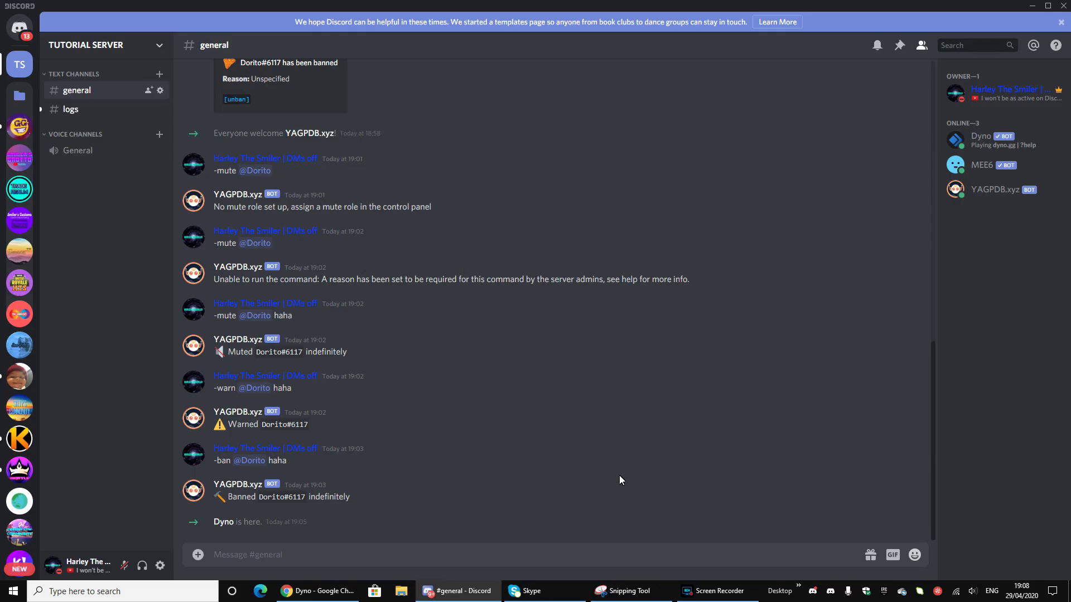
{"action": "left_click", "coordinate": [19, 29]}
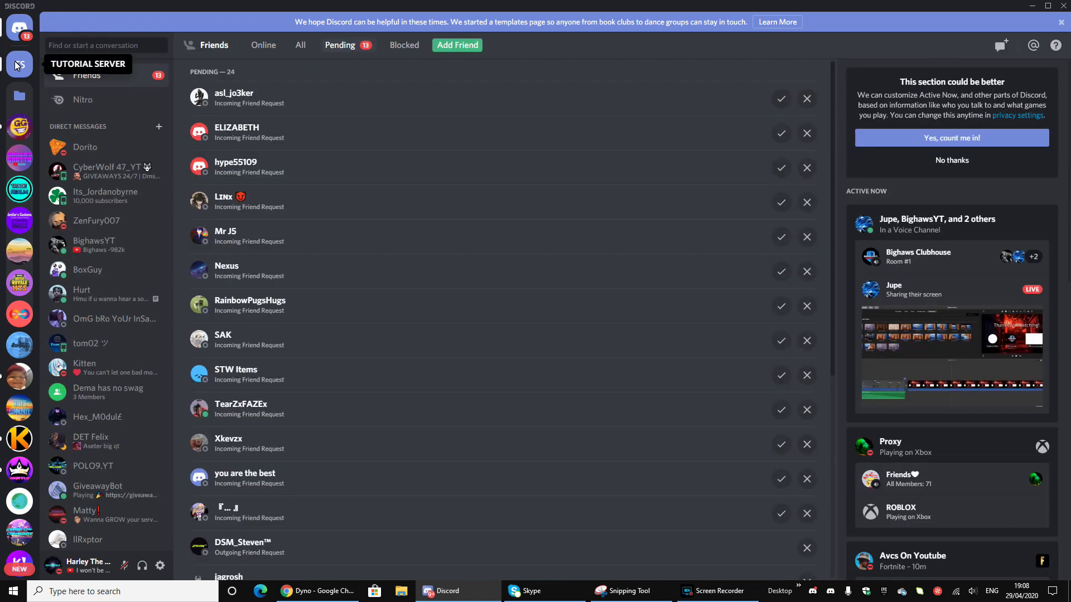
{"action": "right_click", "coordinate": [82, 154]}
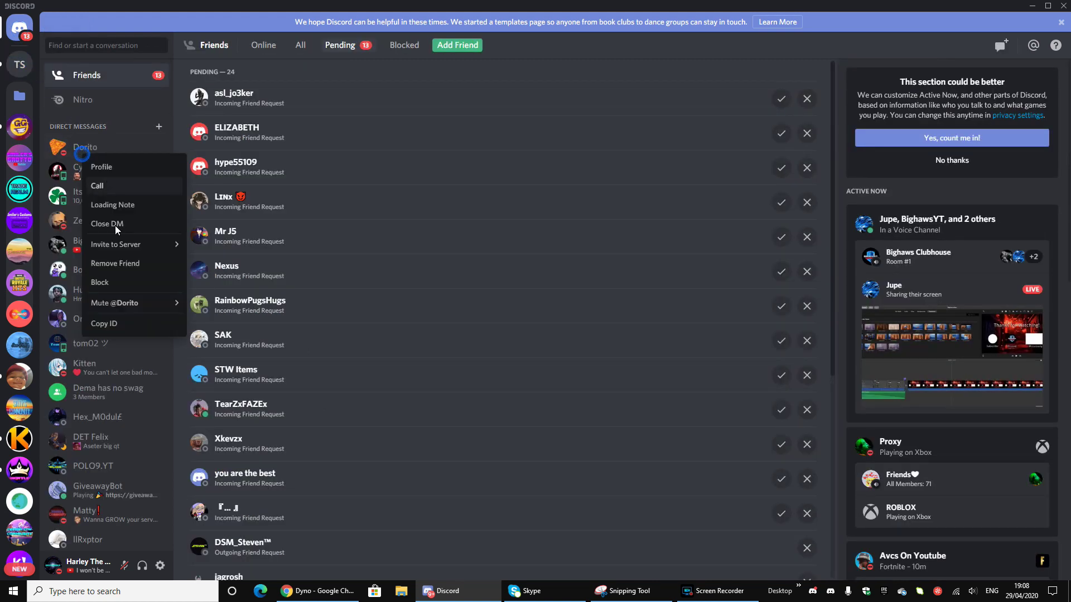
{"action": "left_click", "coordinate": [116, 321]}
Unban the test member in TUTORIAL SERVER's general channel by sending Dyno's ?unban command with the copied user ID
{"action": "left_click", "coordinate": [20, 66]}
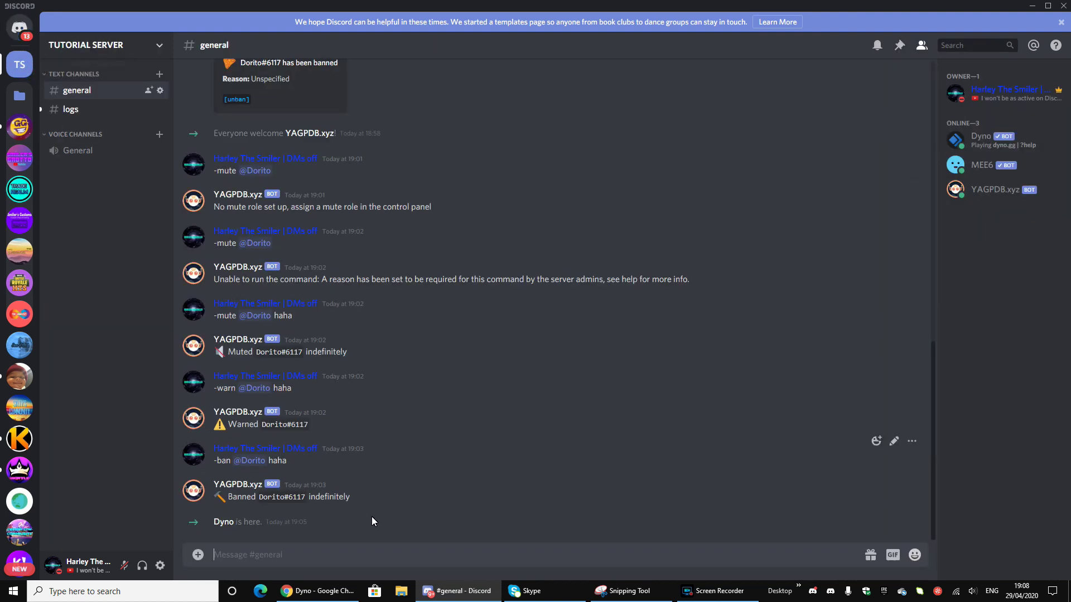
{"action": "type", "text": "?unban"}
{"action": "key", "text": "ctrl+v"}
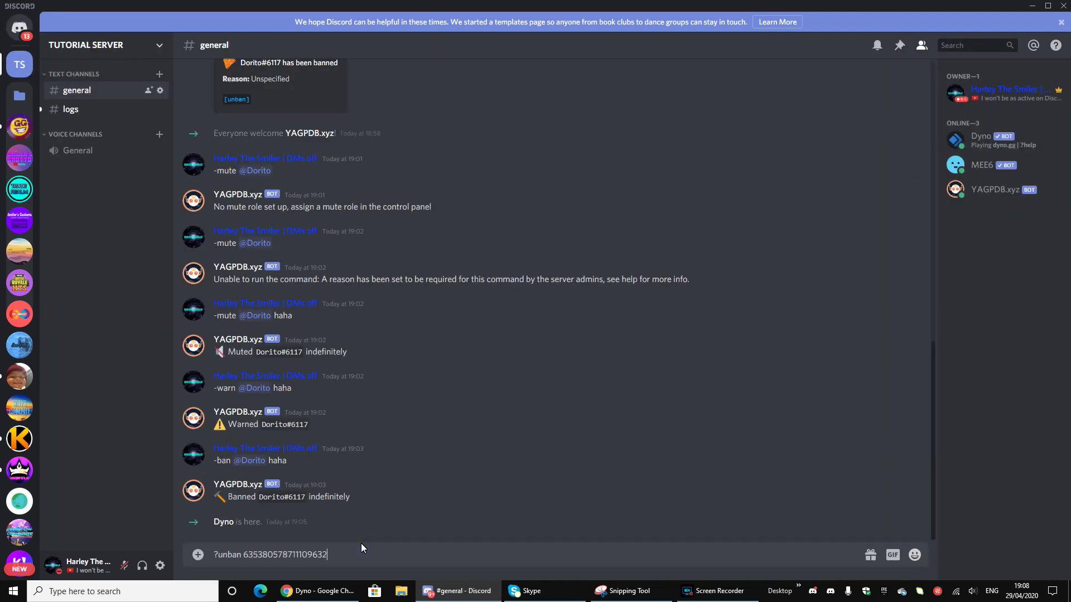
{"action": "key", "text": "Return"}
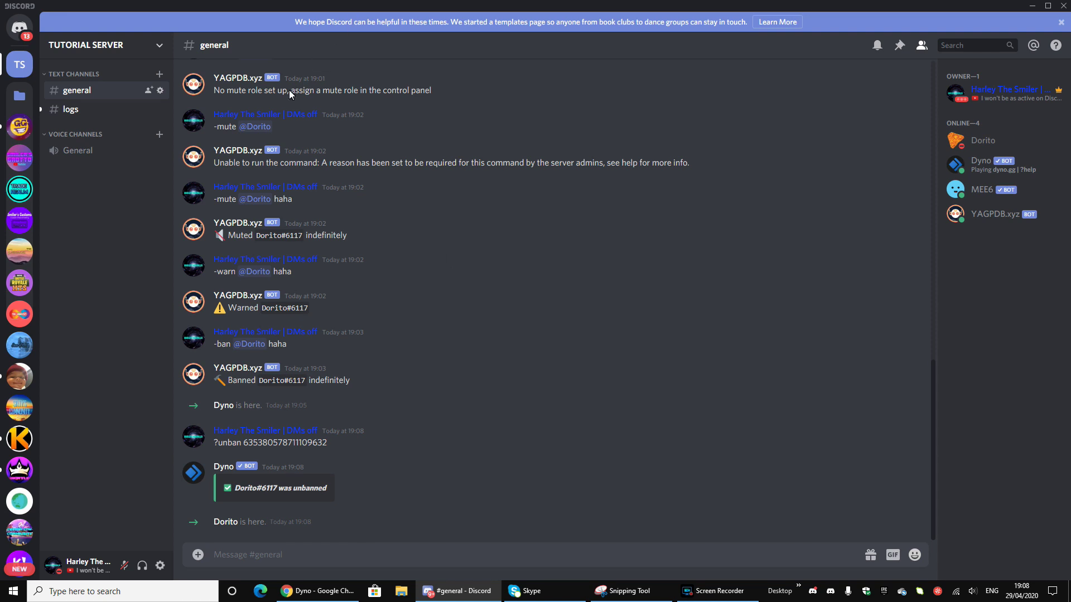
Check the rejoined test member's roles in their profile and unmute them with YAGPDB's -unmute command
{"action": "left_click", "coordinate": [387, 546]}
{"action": "left_click", "coordinate": [226, 522]}
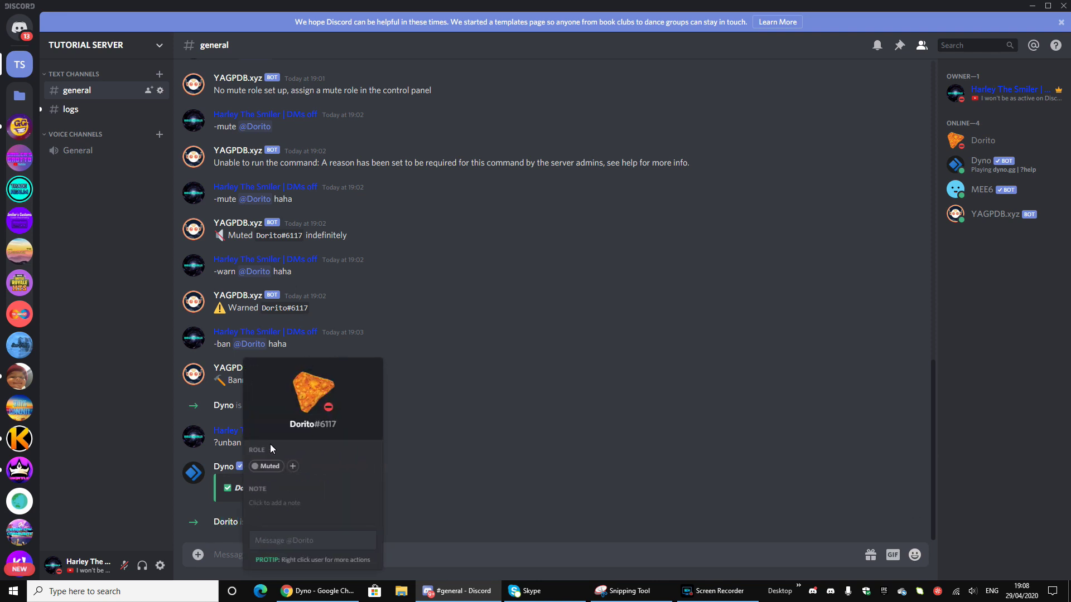
{"action": "left_click", "coordinate": [461, 424]}
{"action": "left_click", "coordinate": [375, 560]}
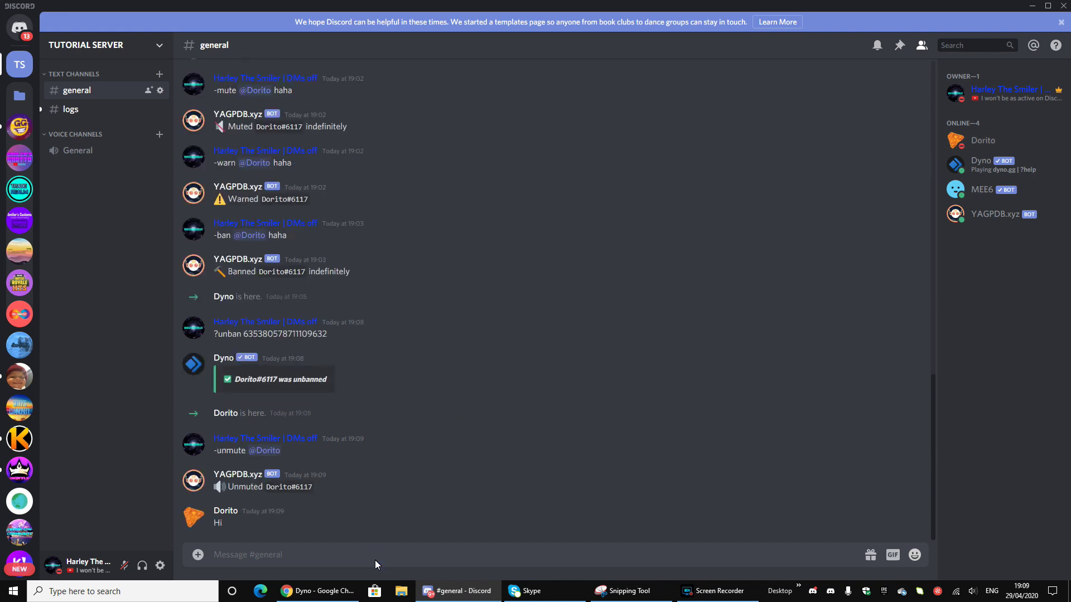
Warn the test member with Dyno's ?warn command, mentioning them and giving the reason "hsduwhwr"
{"action": "type", "text": "?warn @dorito"}
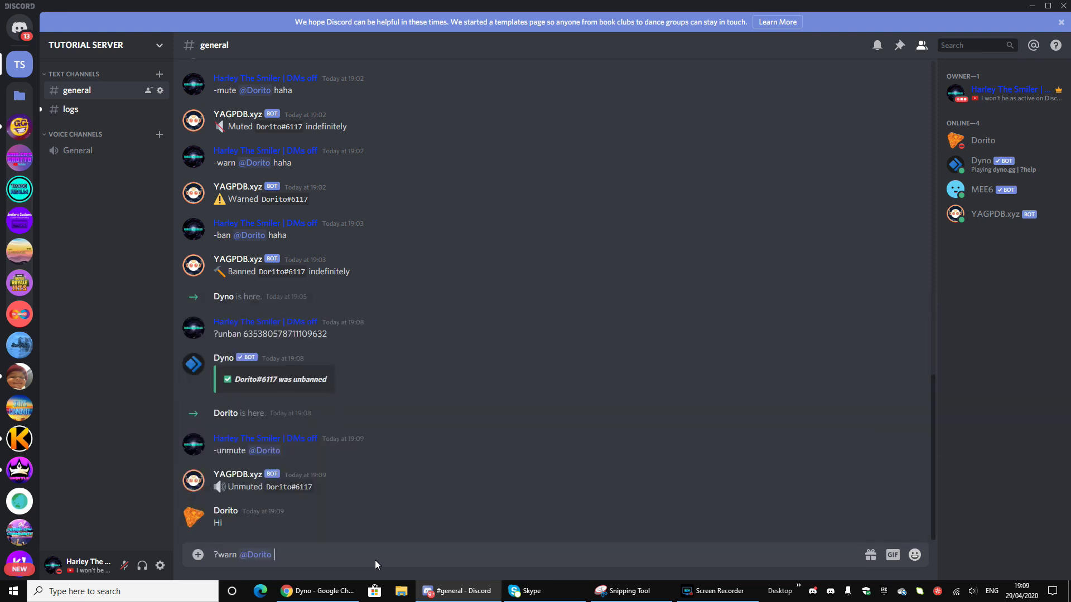
{"action": "key", "text": "Tab"}
{"action": "type", "text": "hsduwhwr"}
{"action": "key", "text": "Return"}
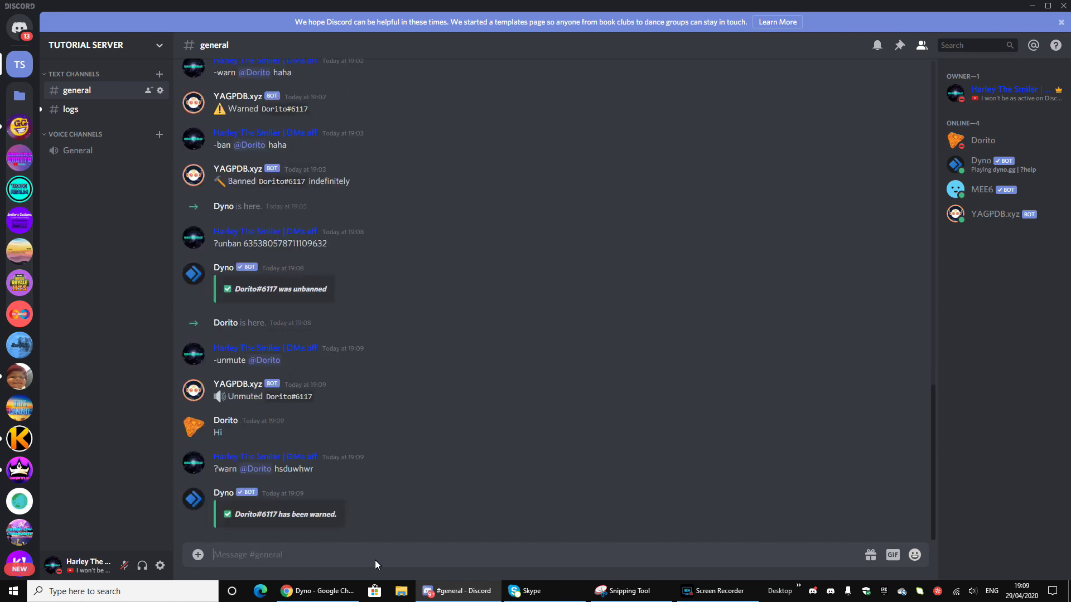
Mute the test member with Dyno's ?mute command and the reason "hefwe", and lift the mute with ?unmute
{"action": "type", "text": "?mute"}
{"action": "key", "text": "Home"}
{"action": "type", "text": "@dori"}
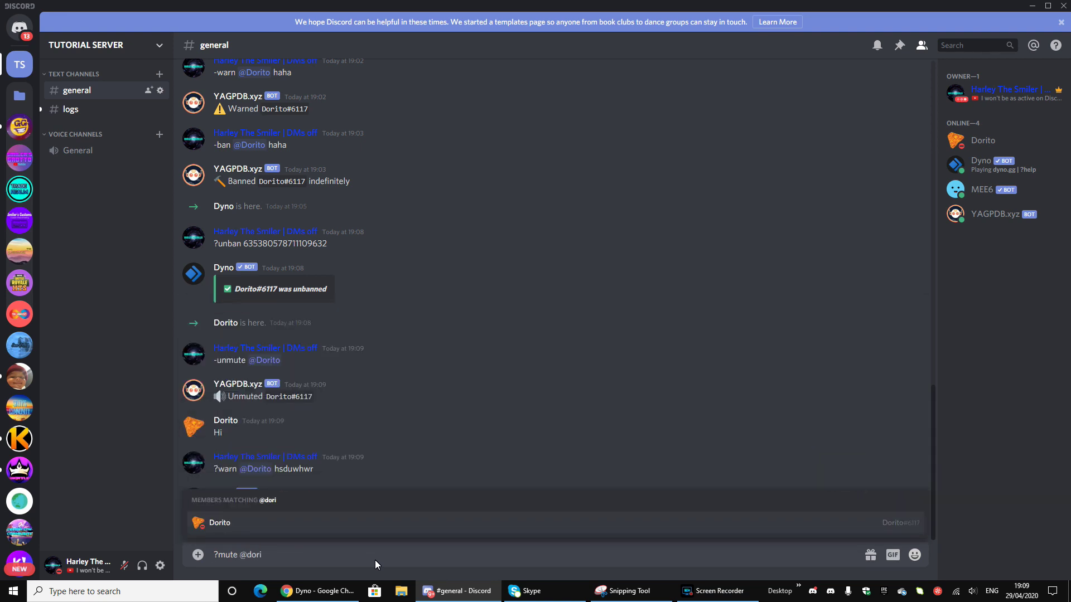
{"action": "key", "text": "Tab"}
{"action": "type", "text": "hefwe"}
{"action": "key", "text": "Return"}
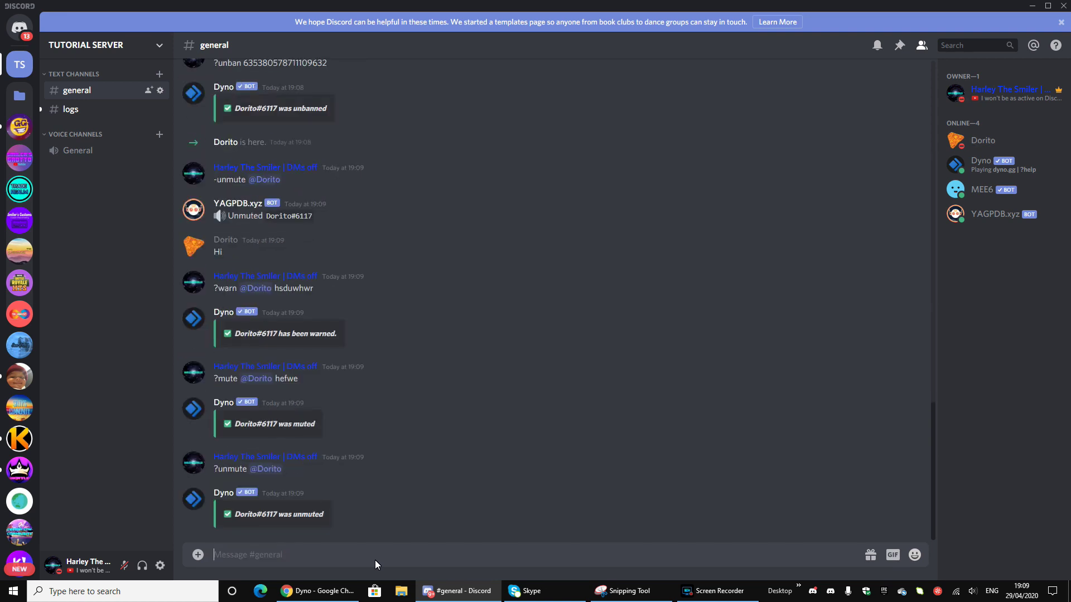
Ban the test member with Dyno's ?ban command, giving the reason "dfgrg"
{"action": "type", "text": "?ban @d"}
{"action": "key", "text": "Tab"}
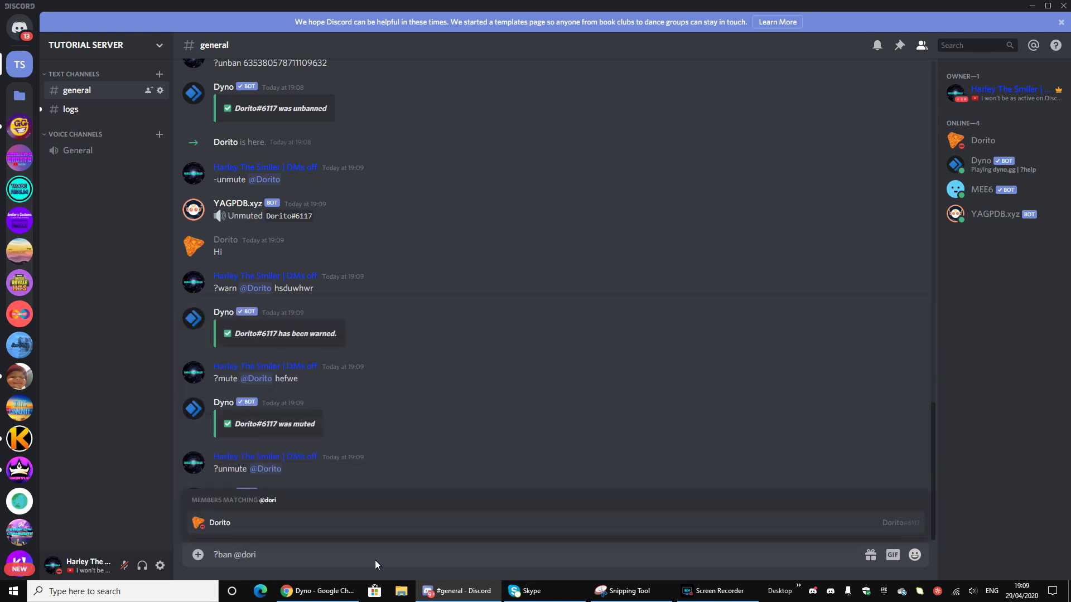
{"action": "type", "text": "dfgrg"}
{"action": "key", "text": "Return"}
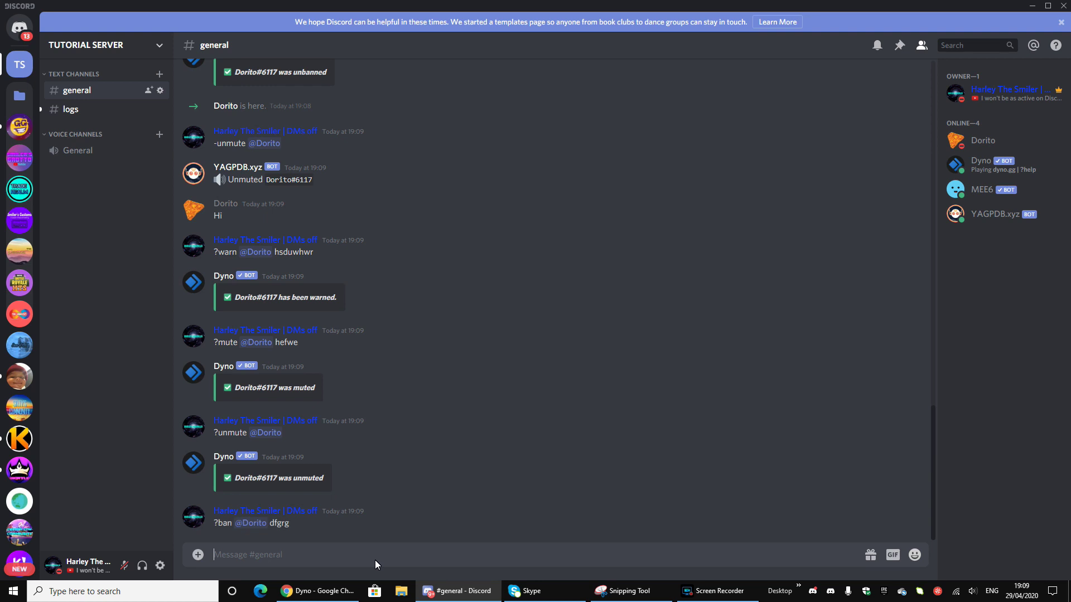